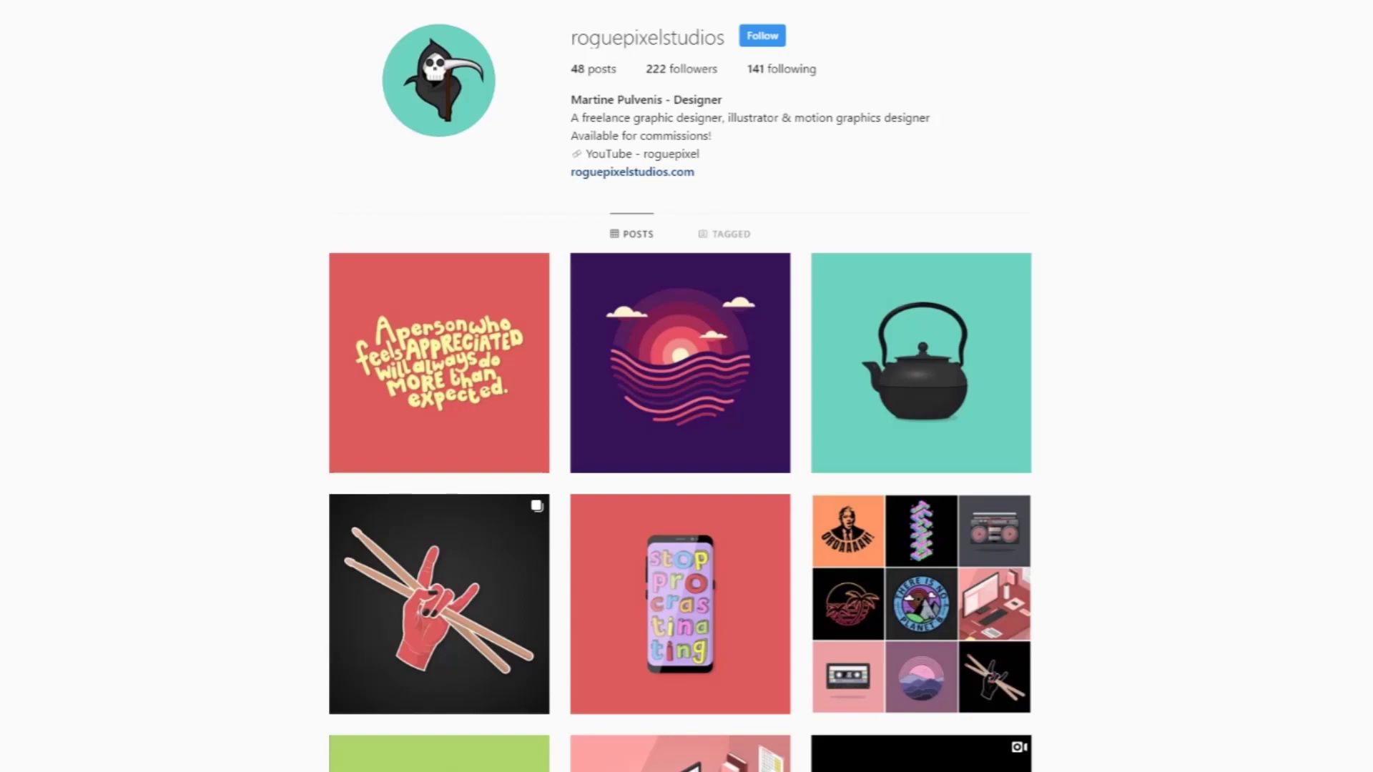
Step: Scroll down the profile grid and open the purple Simple Sun & Sea sunset post
scroll(1002, 106, down, 3)
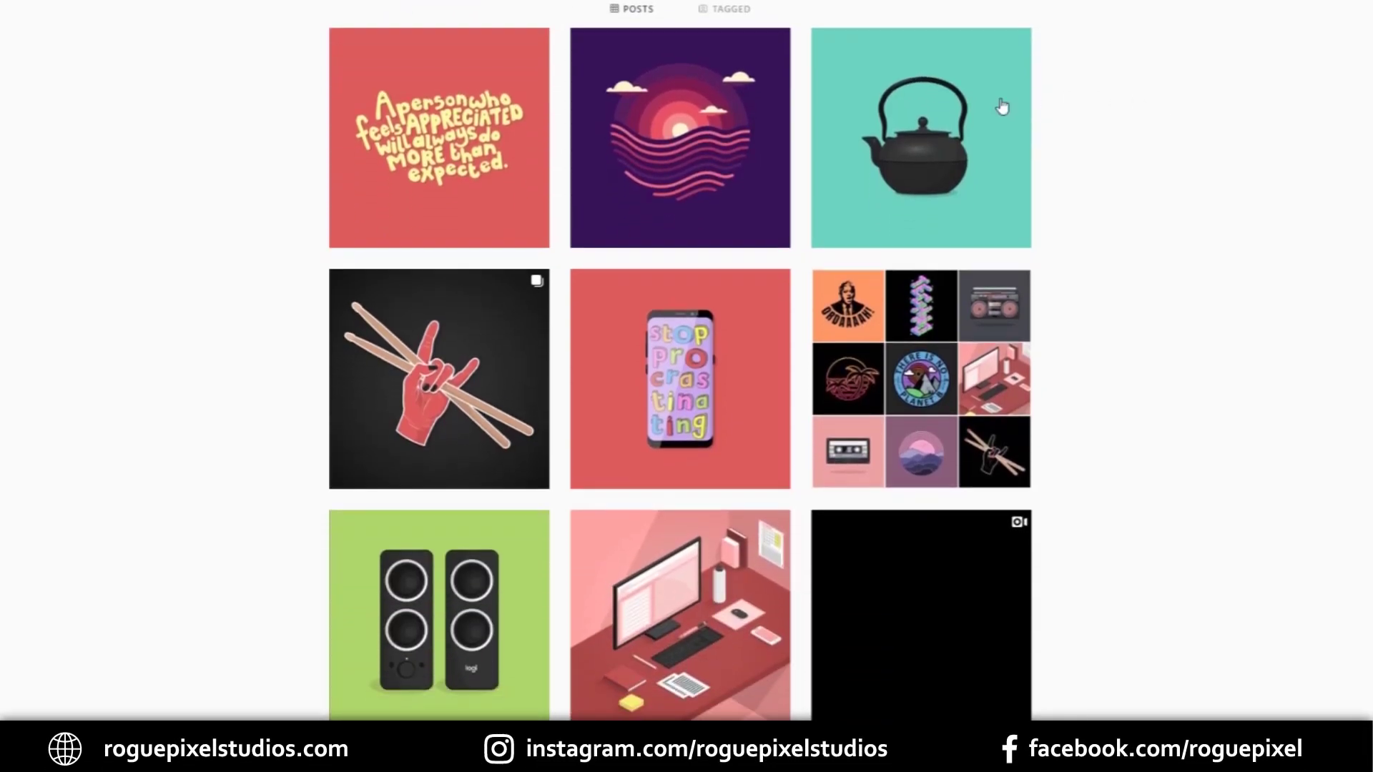
click(677, 158)
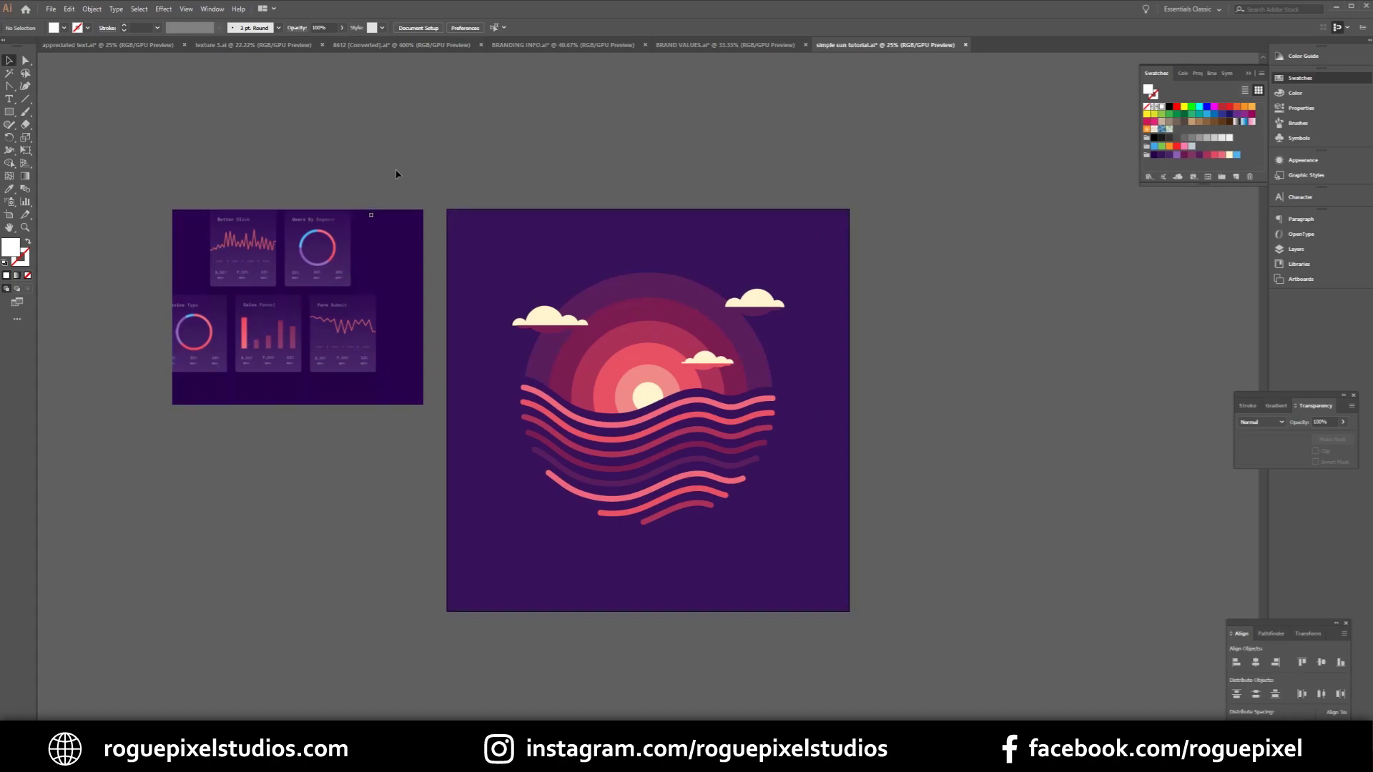
Step: Add a new layer, hide the 'smooth' sun artwork, and draw a row of squares above the artboard
click(1296, 248)
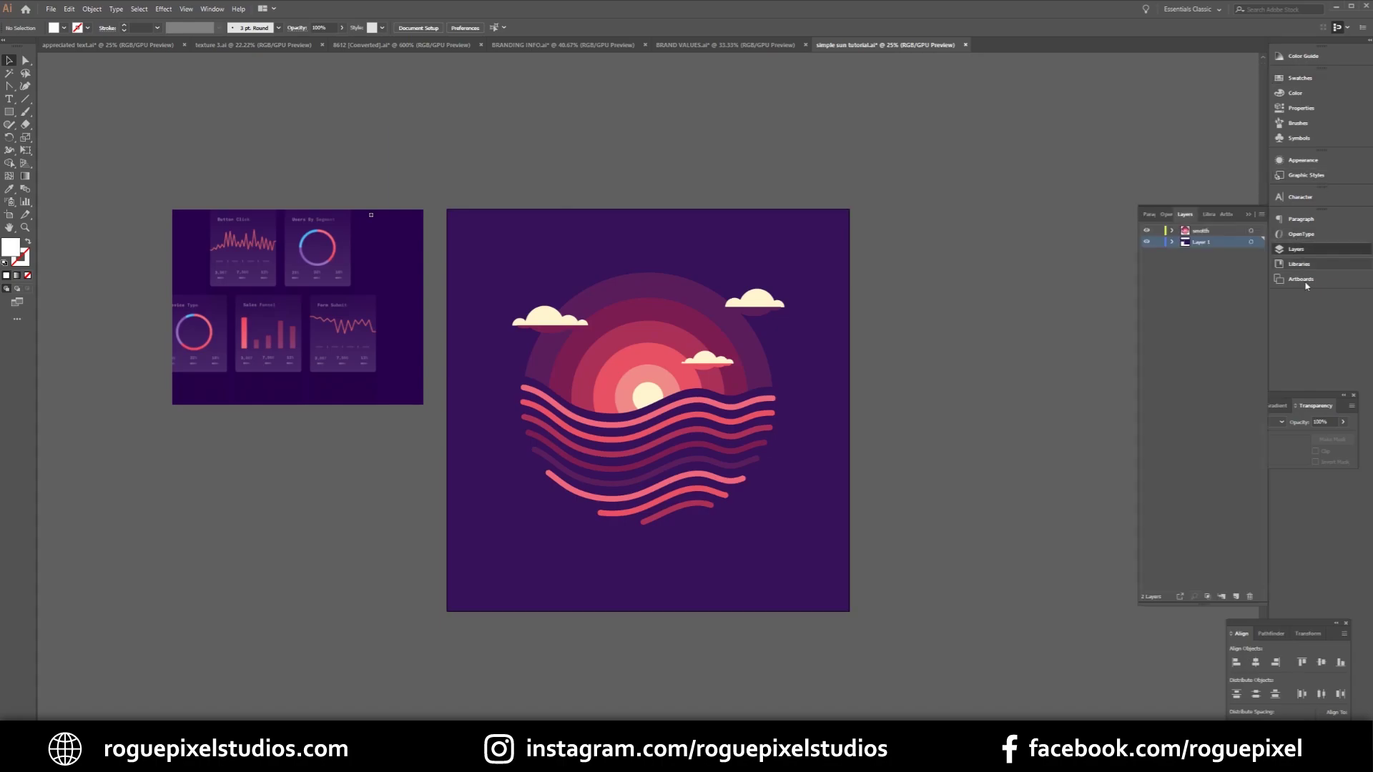
click(1203, 233)
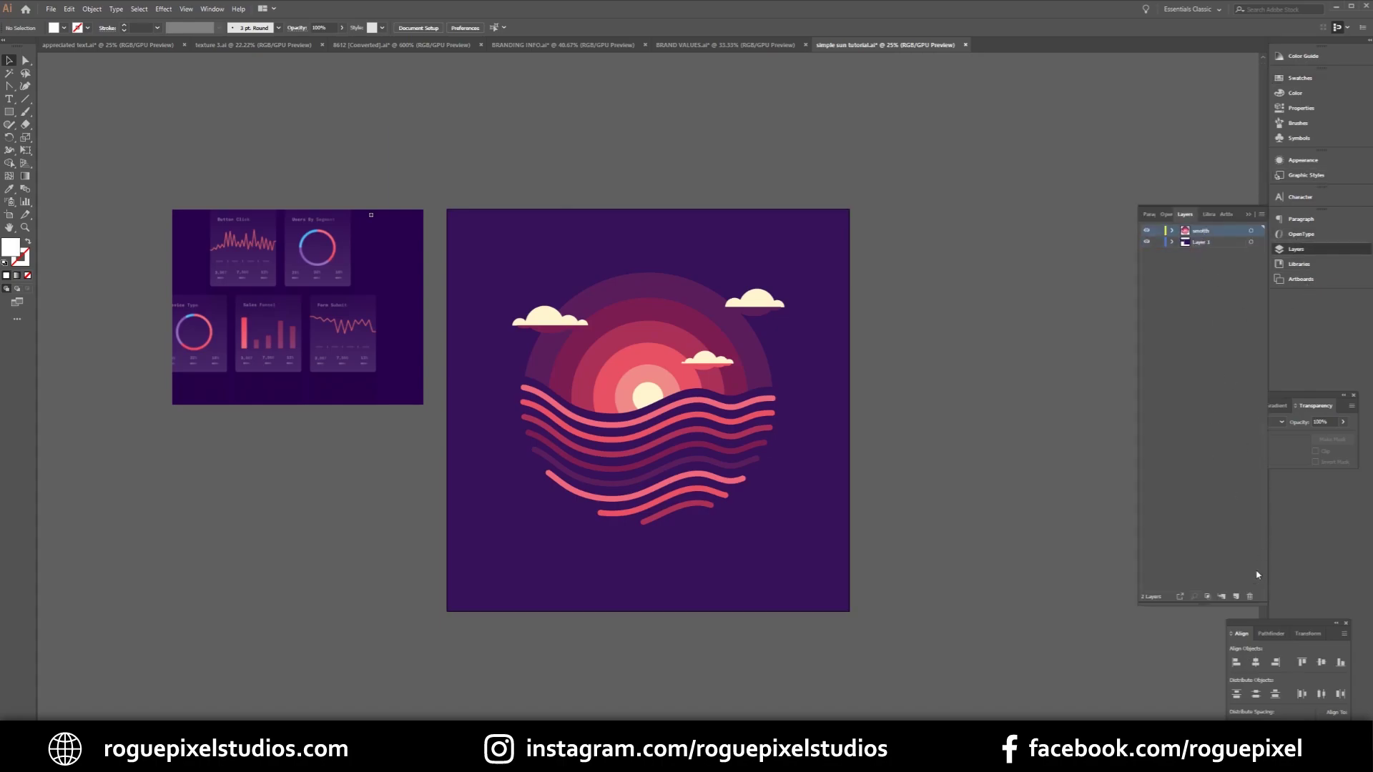
click(1236, 596)
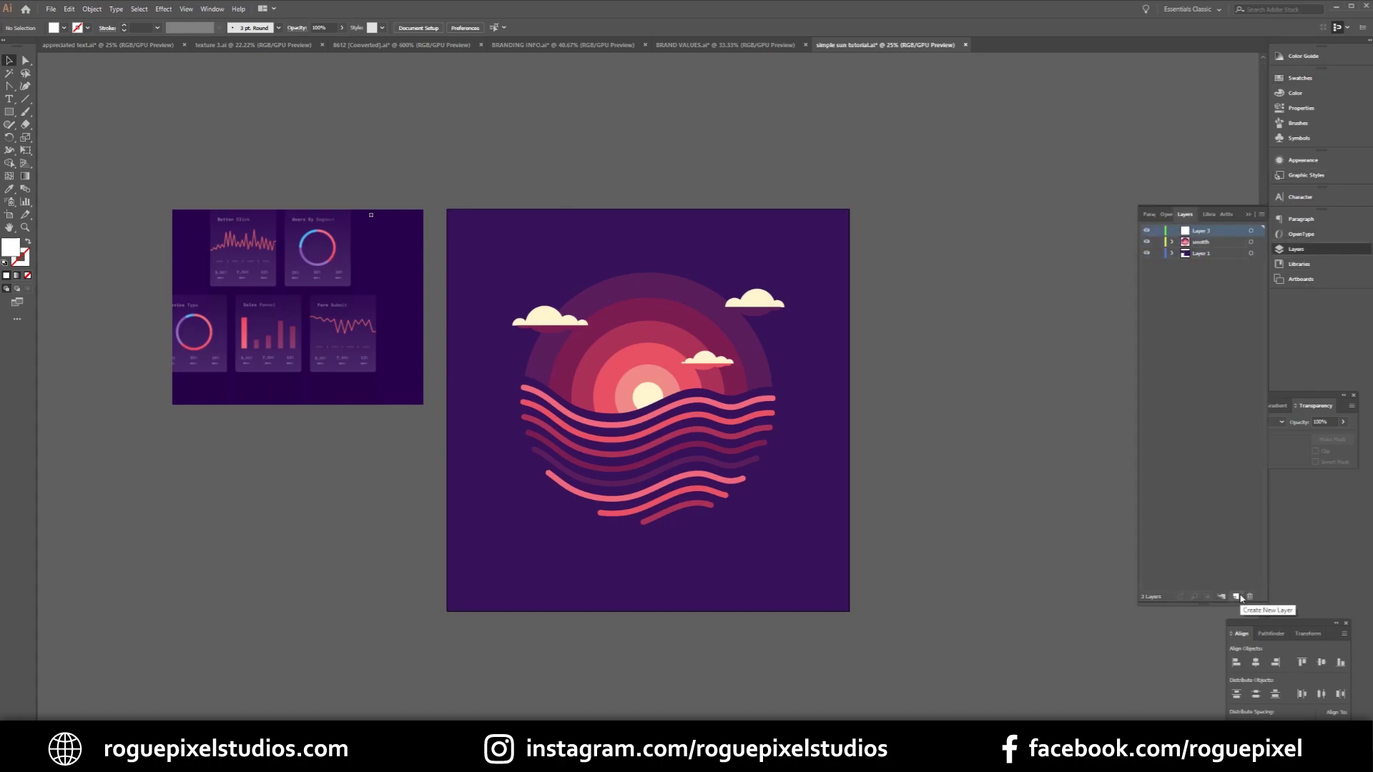
click(1147, 243)
drag(363, 300, 377, 280)
key(m)
mouse_move(452, 144)
mouse_down()
mouse_move(481, 176)
mouse_move(534, 189)
mouse_move(658, 185)
mouse_move(693, 154)
mouse_move(729, 192)
mouse_move(834, 180)
mouse_move(859, 149)
mouse_move(884, 188)
mouse_up()
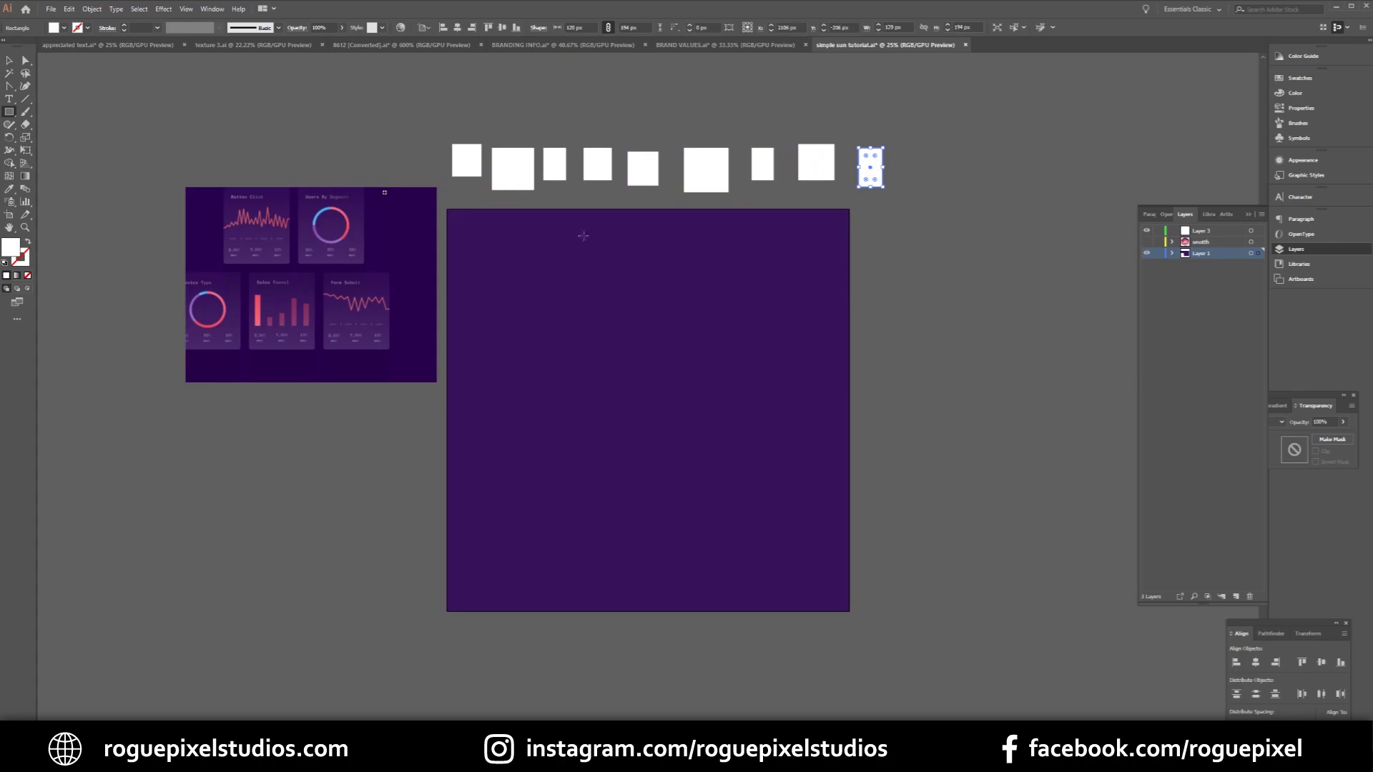
Step: Eyedrop dark purple, pink, dark purple and medium purple from the dashboard image into the last four squares
click(9, 189)
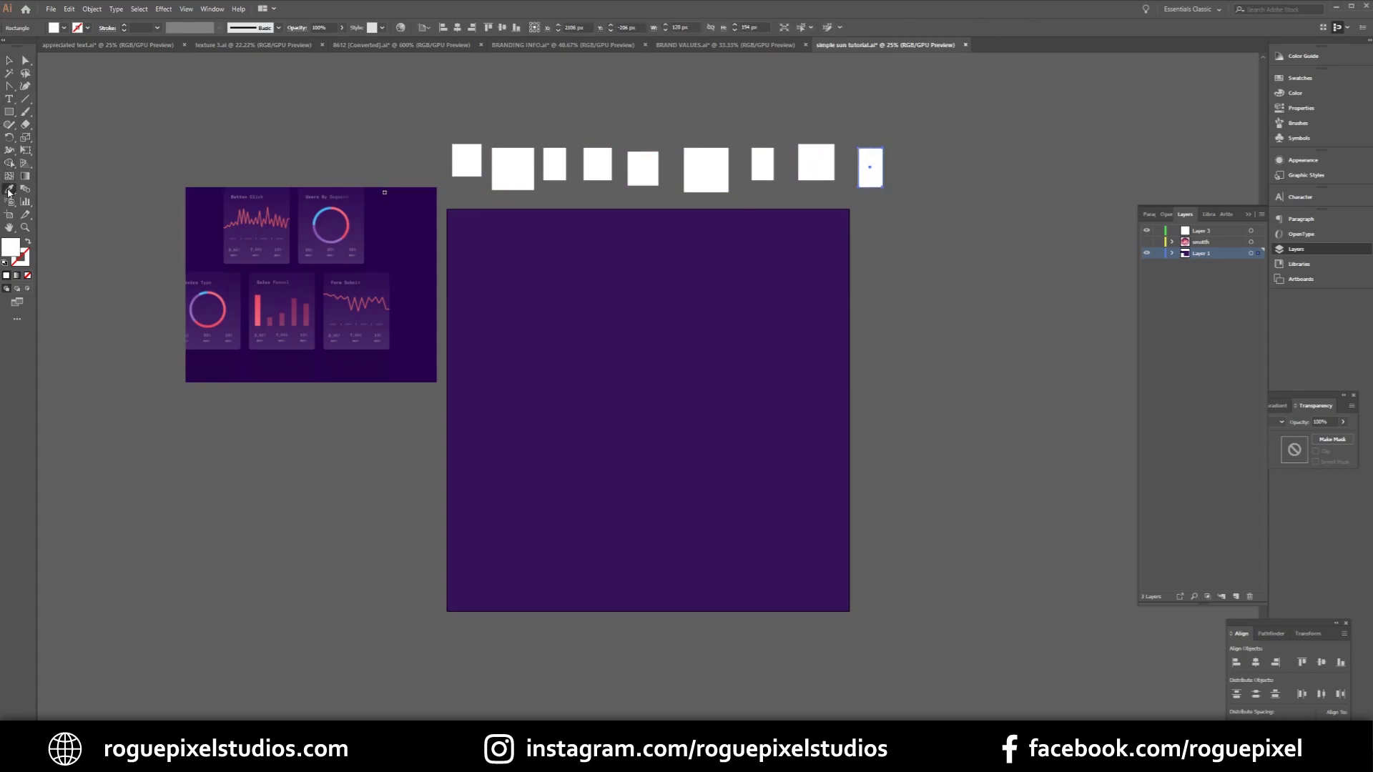
click(412, 221)
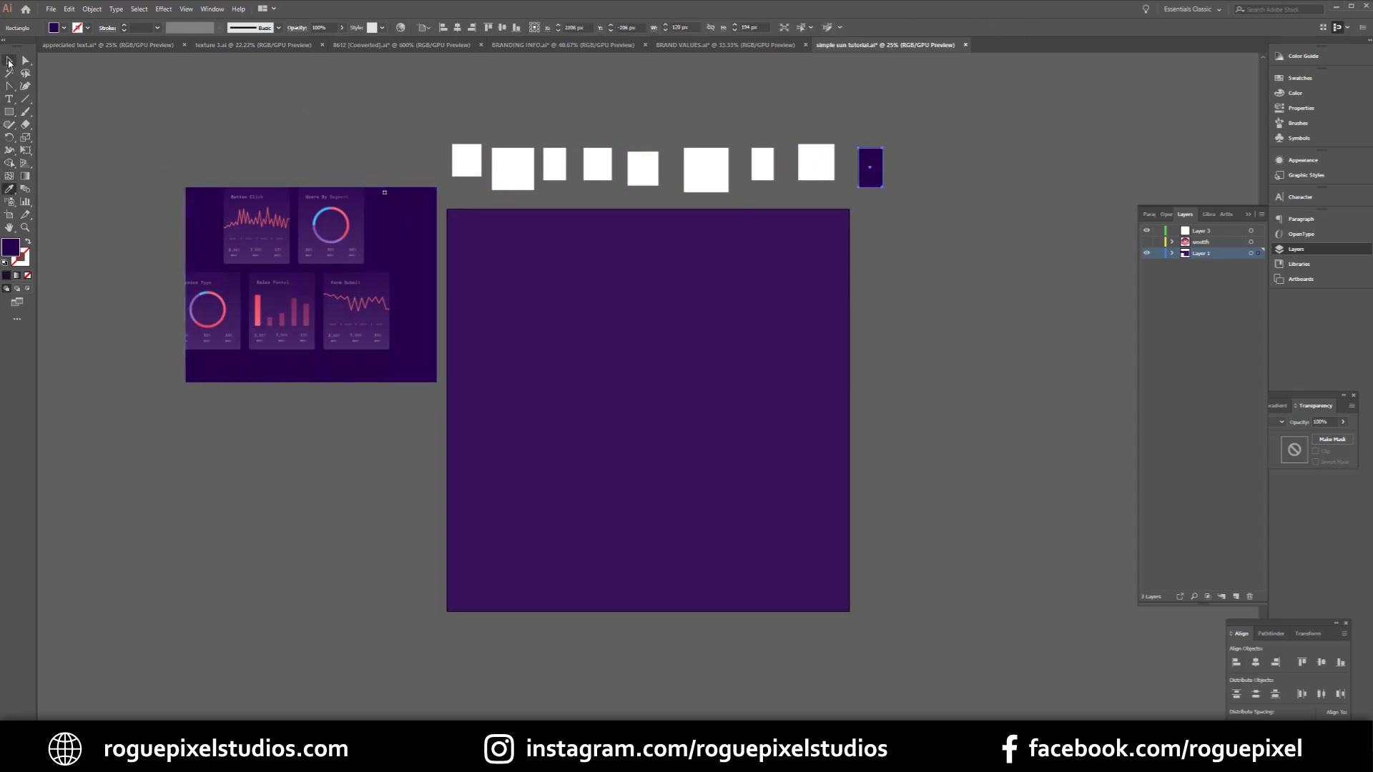
ctrl+click(816, 162)
click(276, 215)
ctrl+click(762, 164)
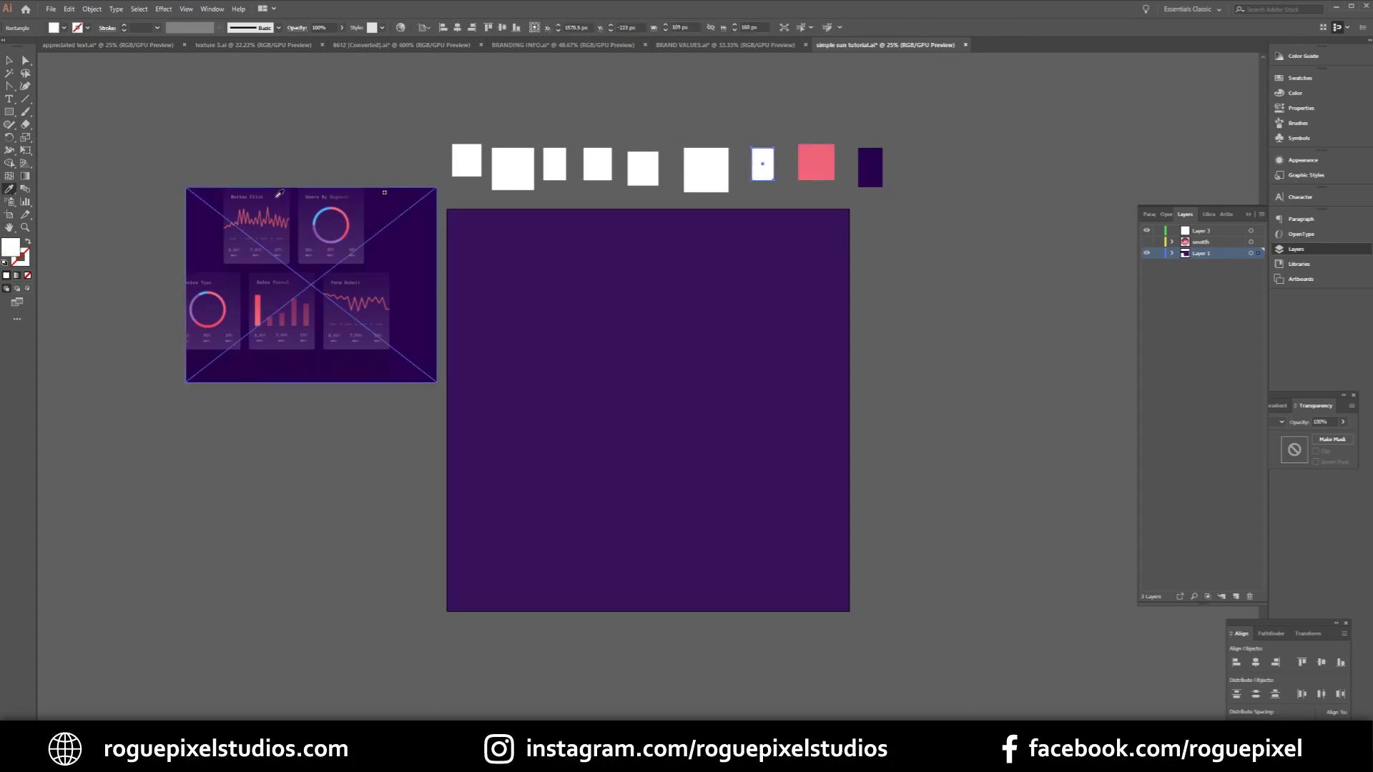
click(279, 193)
ctrl+click(706, 170)
click(315, 247)
Step: Fill the fifth square magenta and the fourth lavender, then shift the lavender square right
ctrl+click(643, 168)
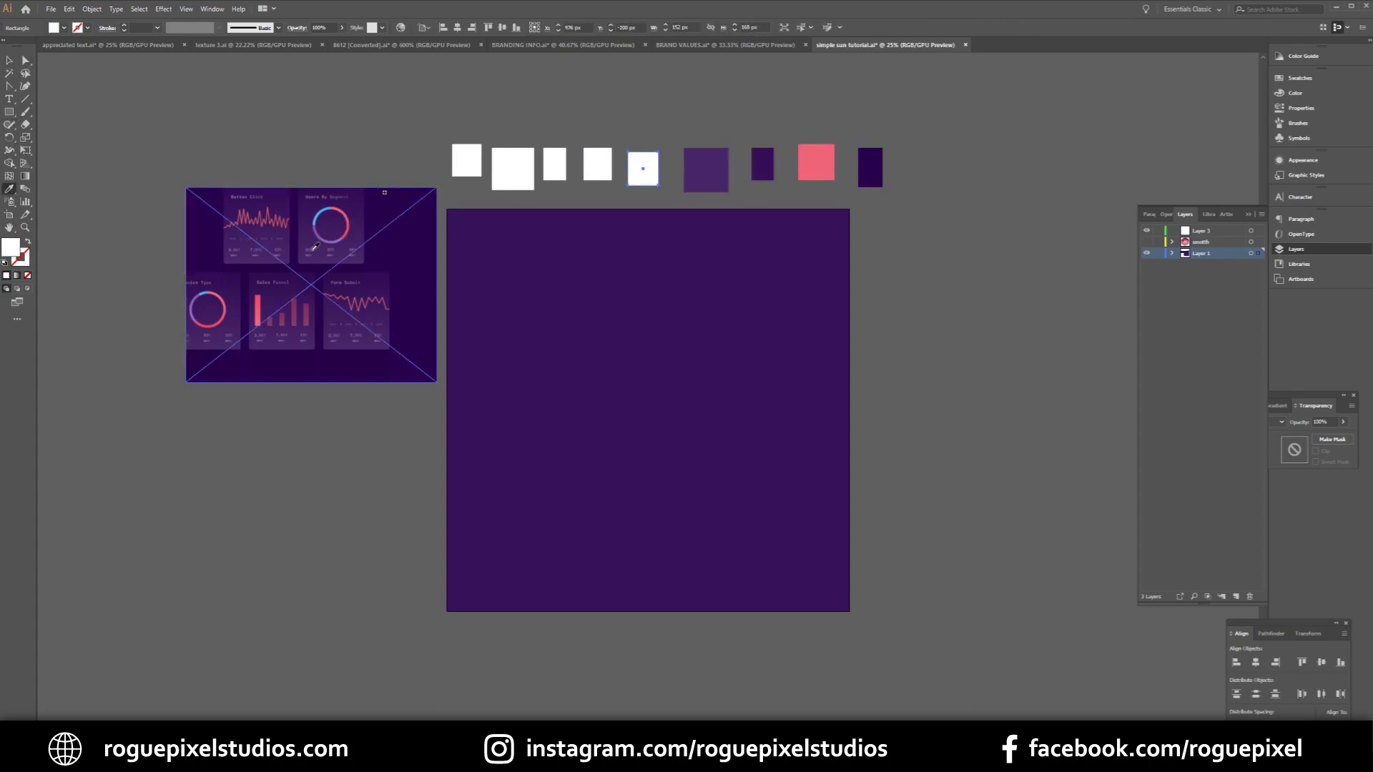
click(286, 315)
ctrl+click(597, 164)
click(331, 214)
drag(636, 165, 722, 161)
click(673, 113)
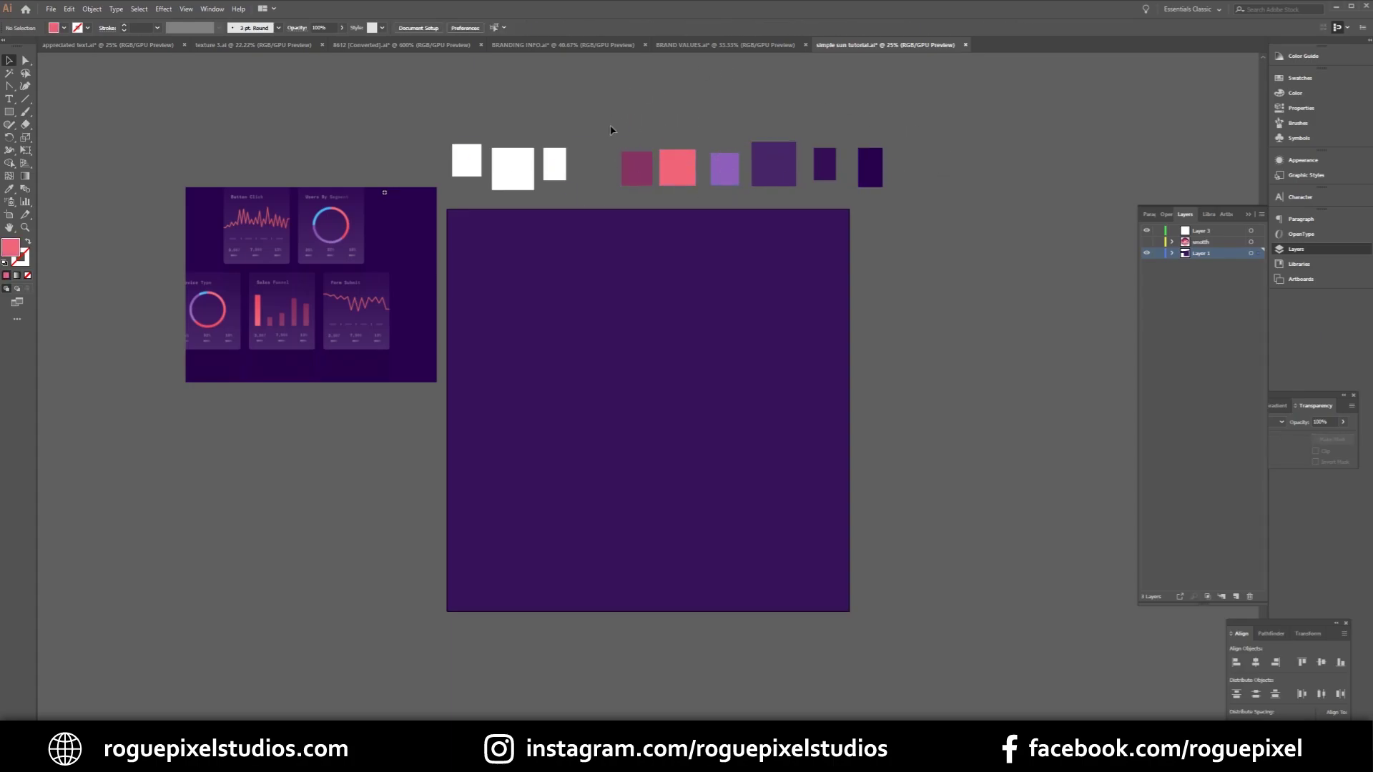
Step: Move a white square beside the magenta one and copy the magenta fill onto it
click(647, 178)
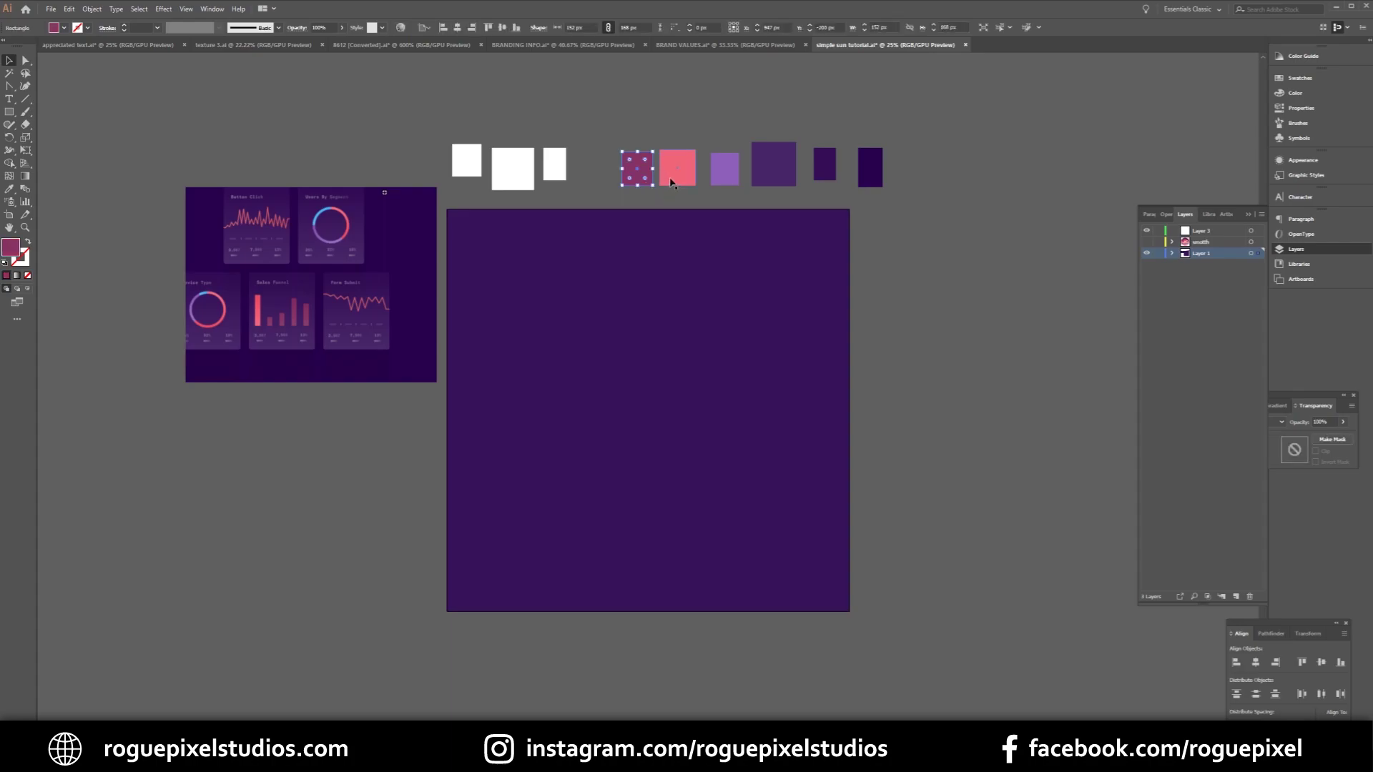
click(669, 180)
click(650, 181)
drag(555, 164, 591, 167)
click(9, 189)
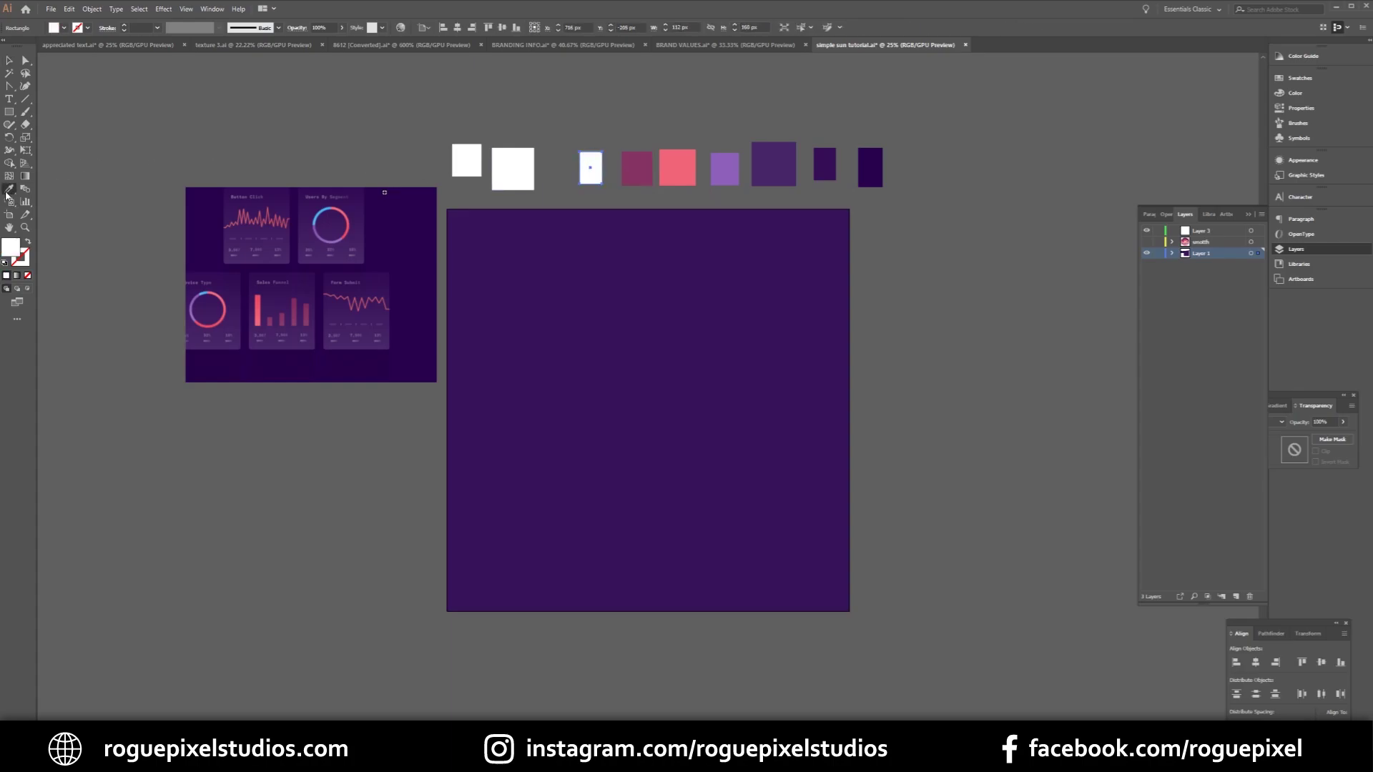
click(638, 160)
Step: Raise the copied fill's brightness in the Color Picker to a brighter magenta (#a33b7e)
double_click(10, 247)
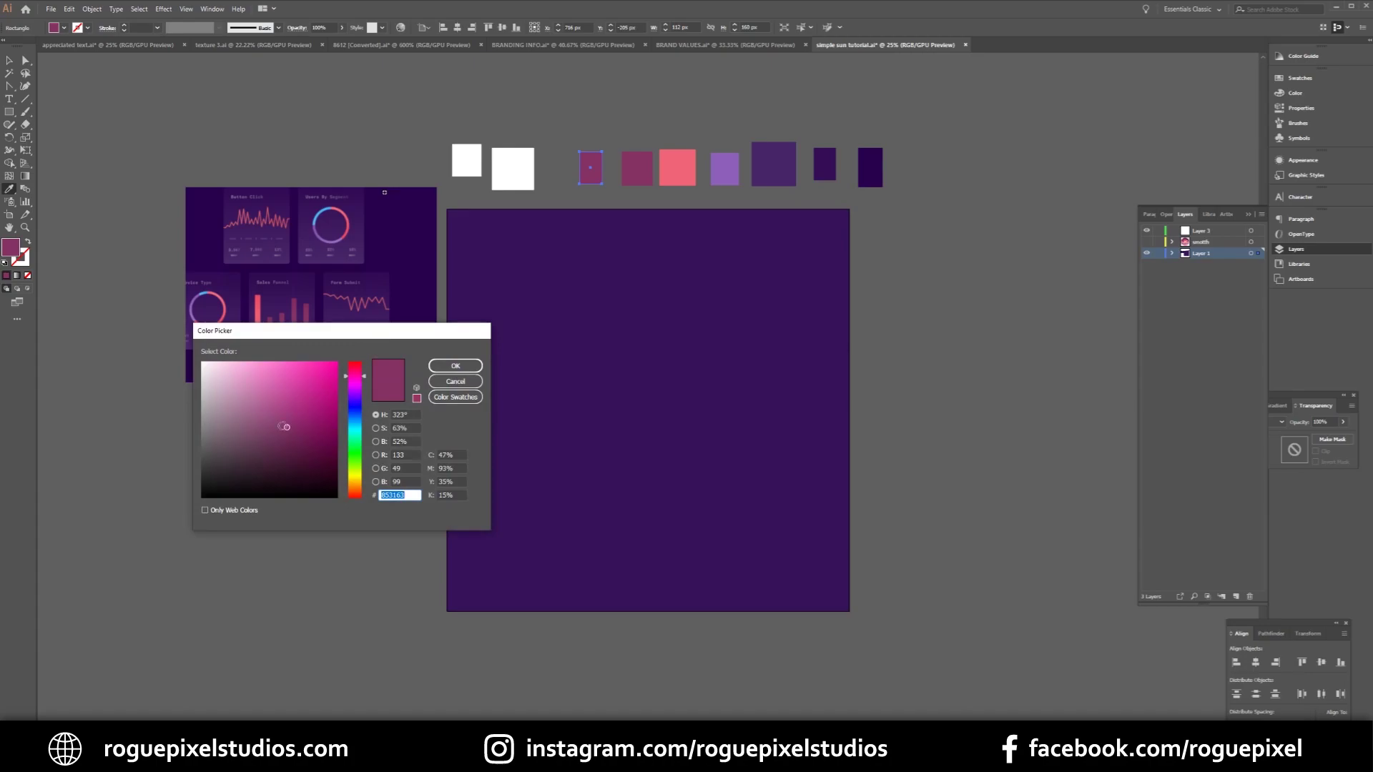
drag(286, 426, 287, 415)
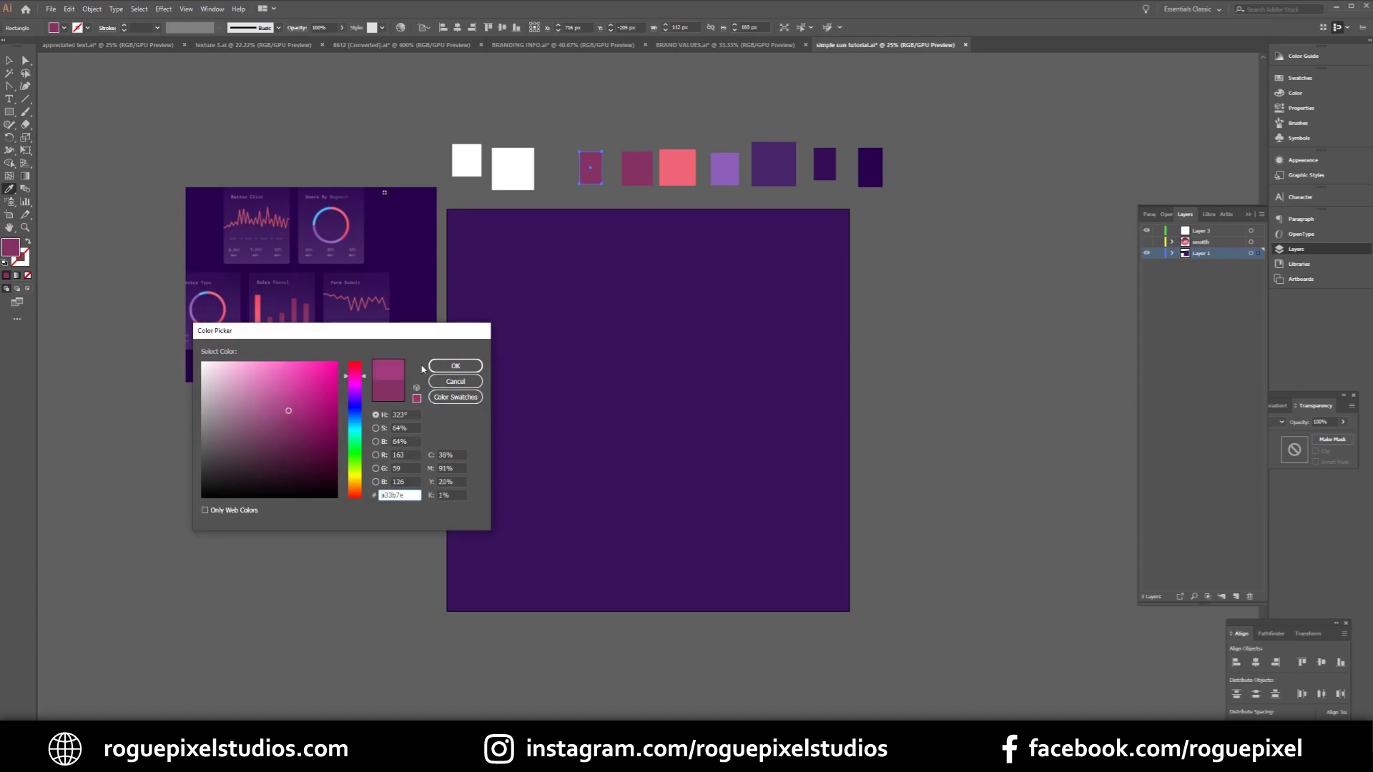
click(450, 366)
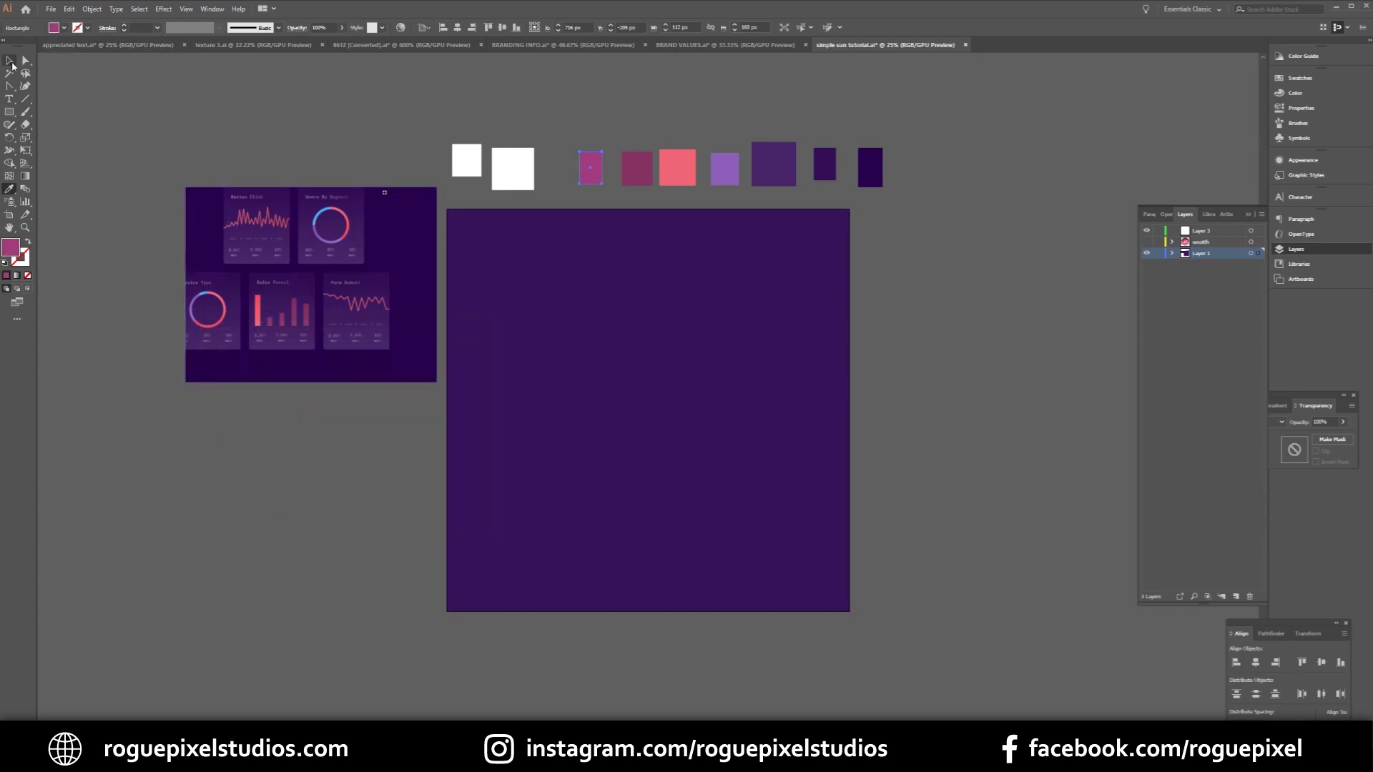
click(10, 63)
click(254, 109)
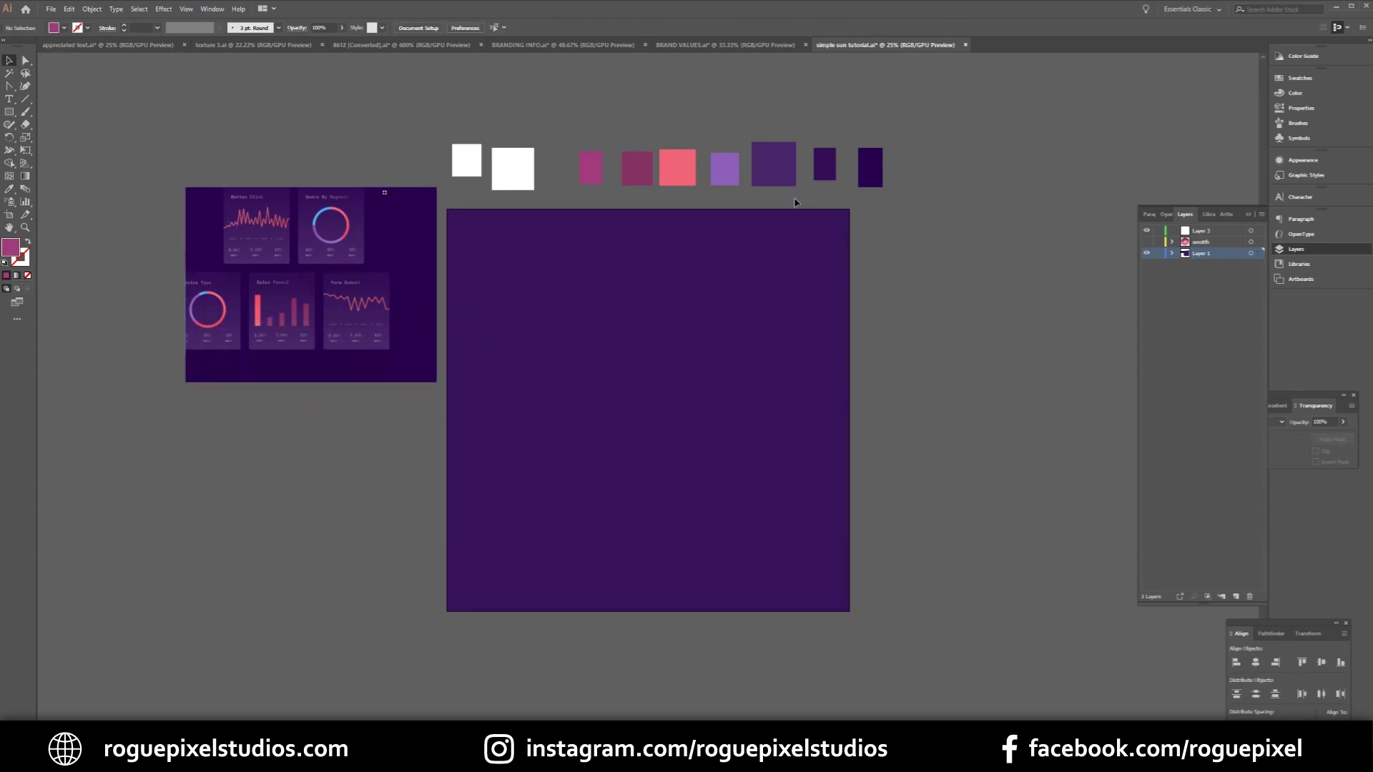
click(686, 179)
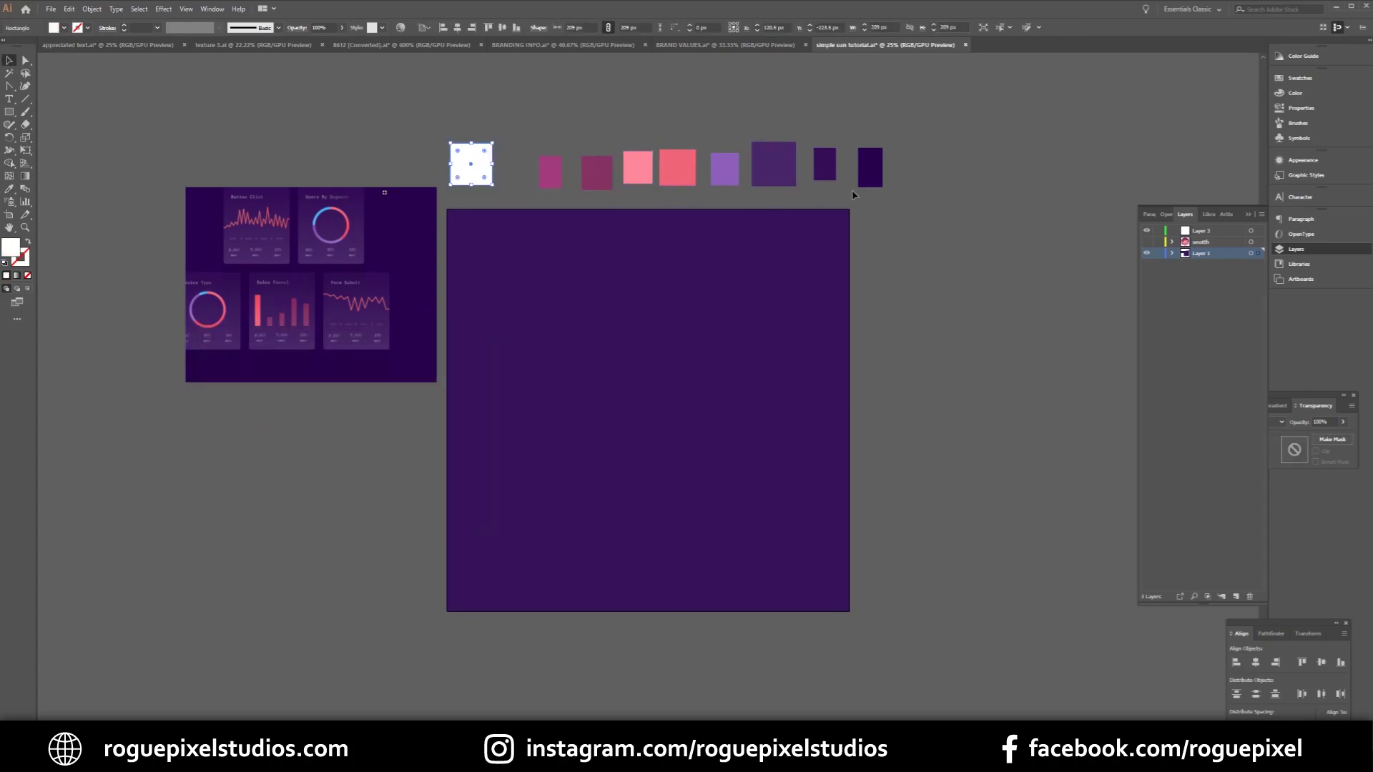
Step: Delete the duplicate dark purple and spare white squares and close the gap in the row
click(833, 175)
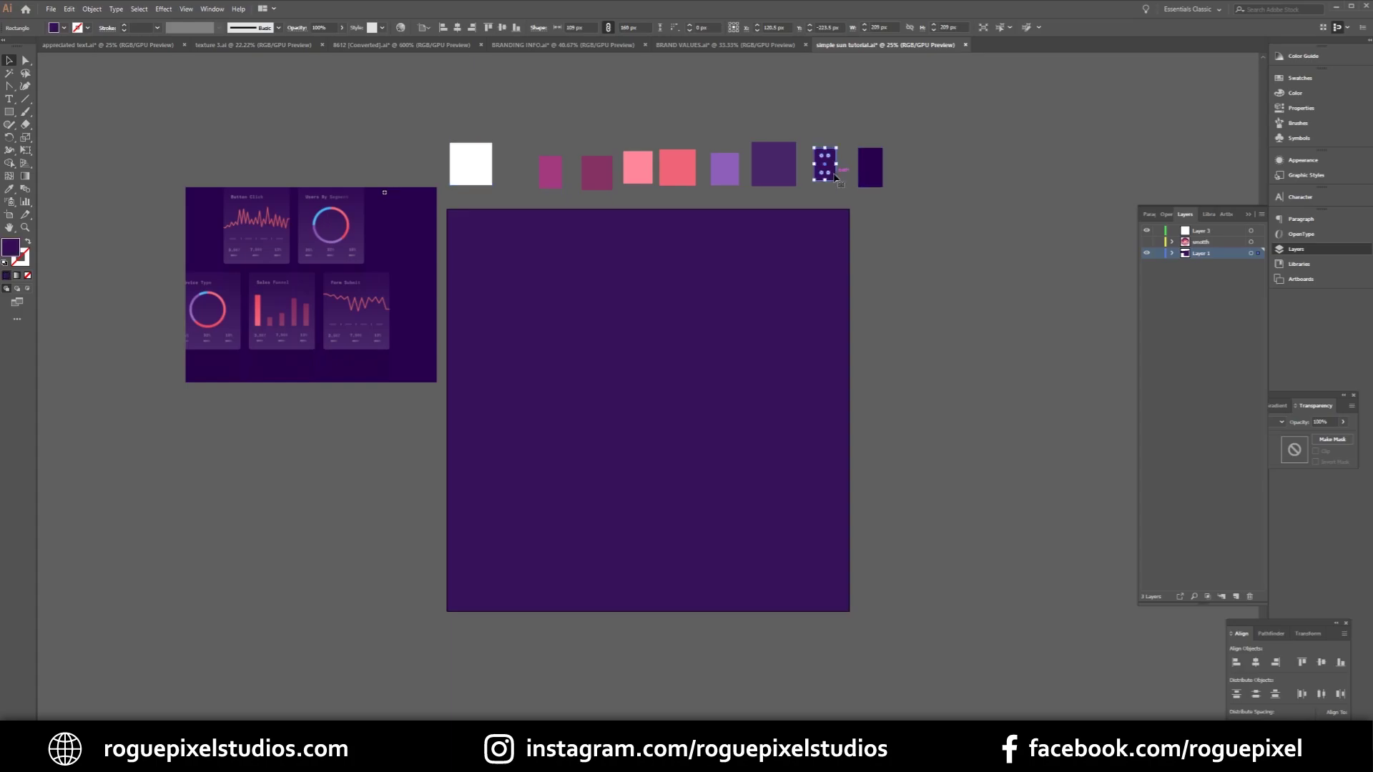
key(Delete)
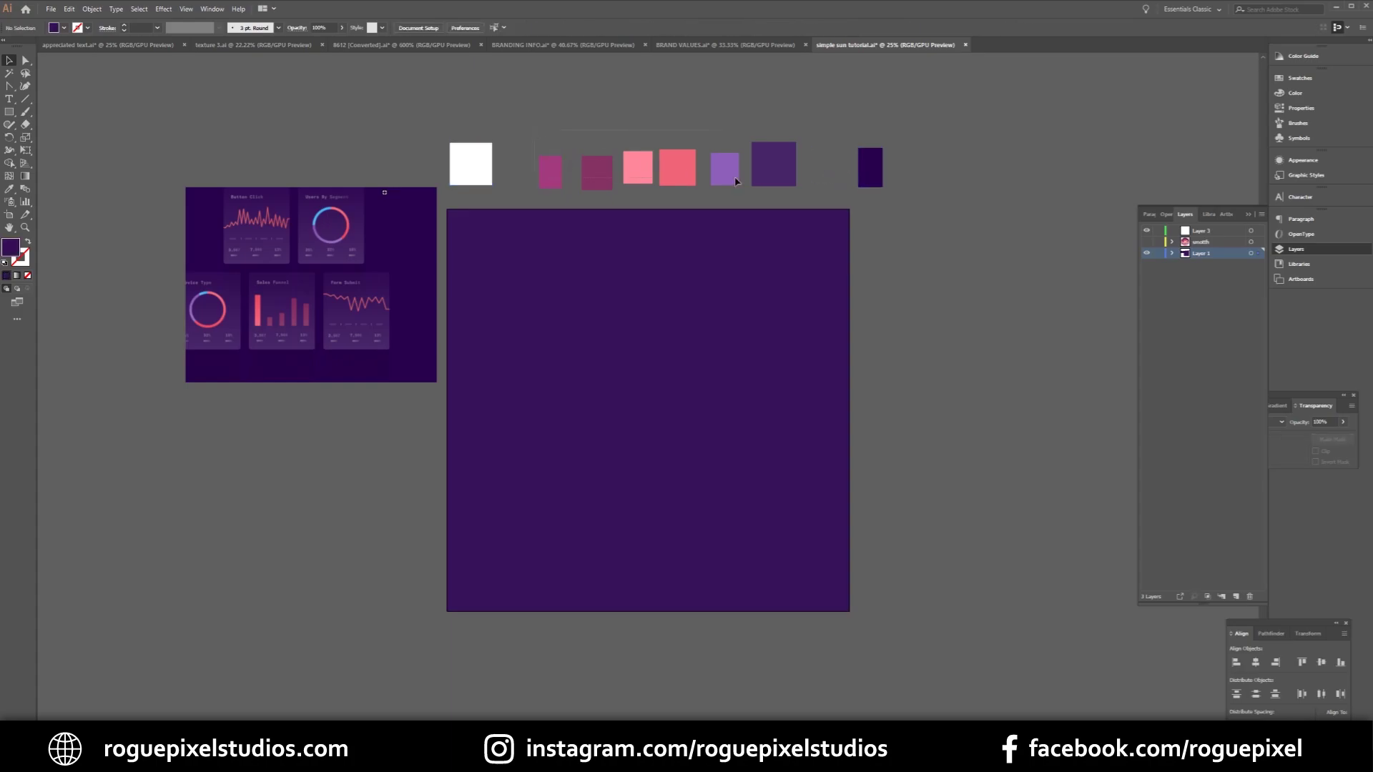
drag(808, 172, 844, 175)
click(479, 169)
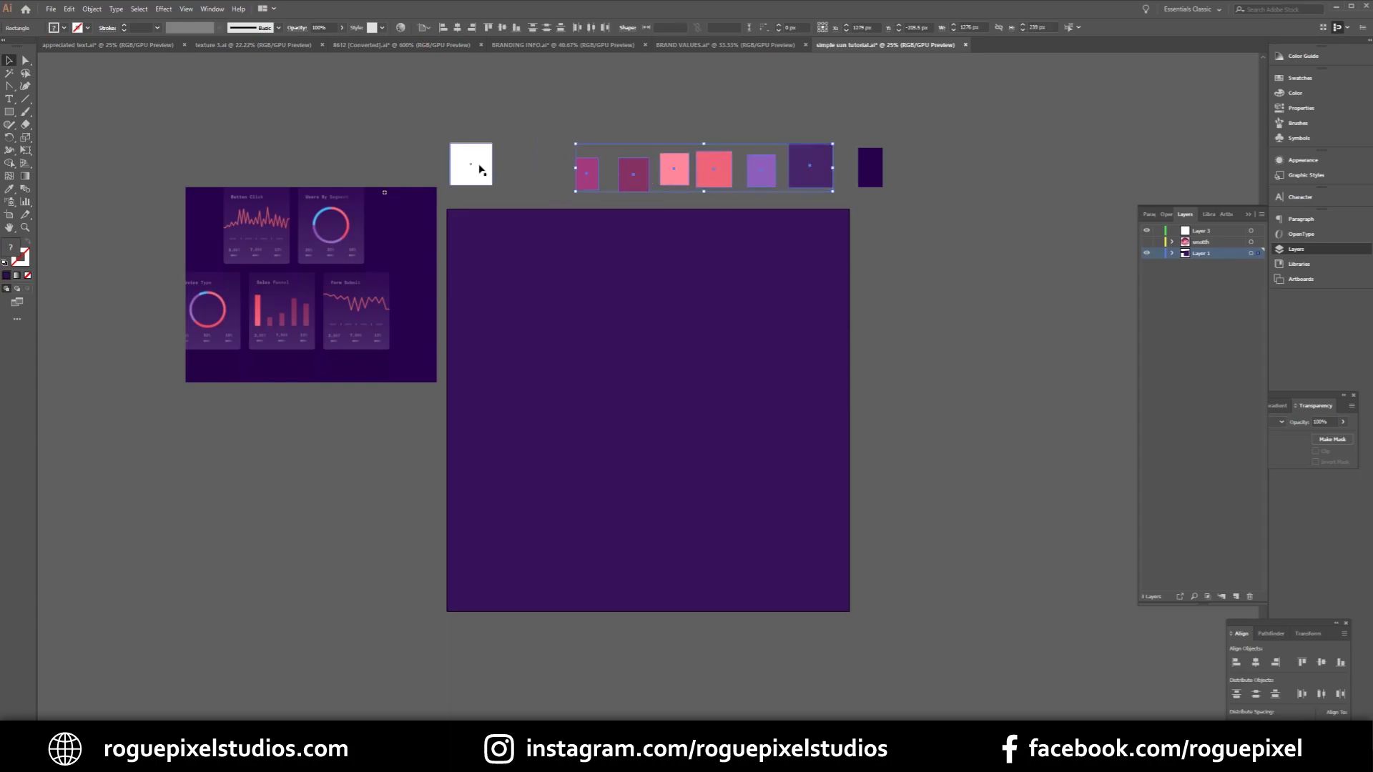
key(Delete)
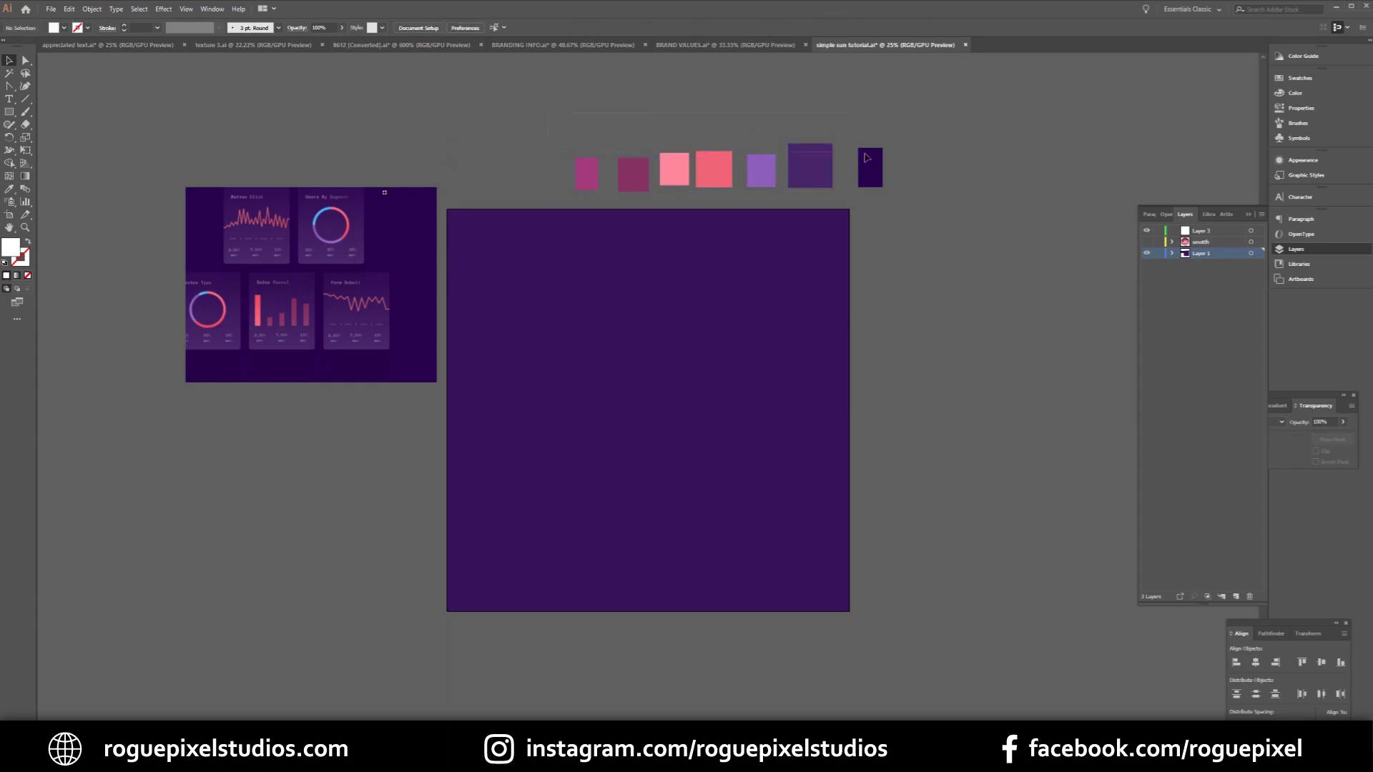
Step: Save the seven coloured squares as a new colour group in the Swatches panel
drag(867, 157, 921, 191)
click(1313, 81)
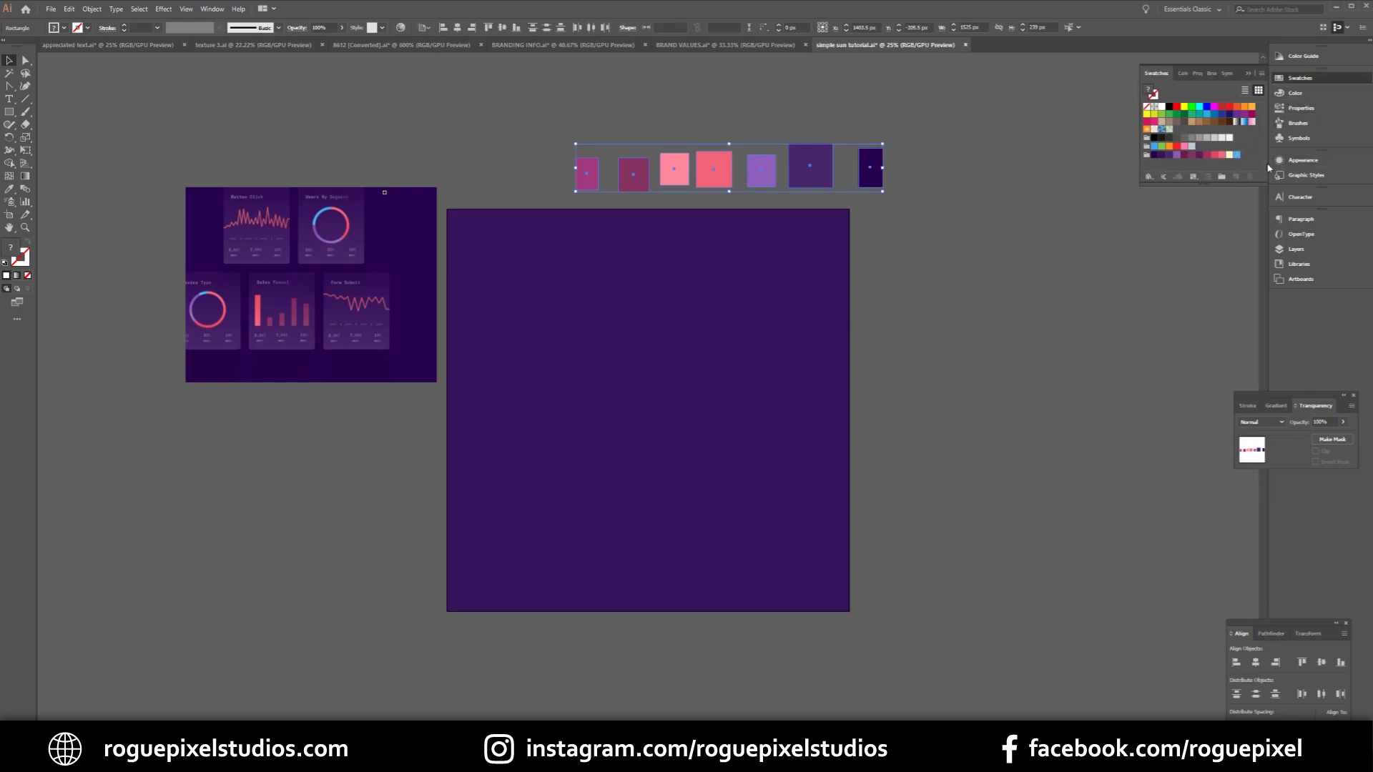
drag(1204, 185, 1206, 215)
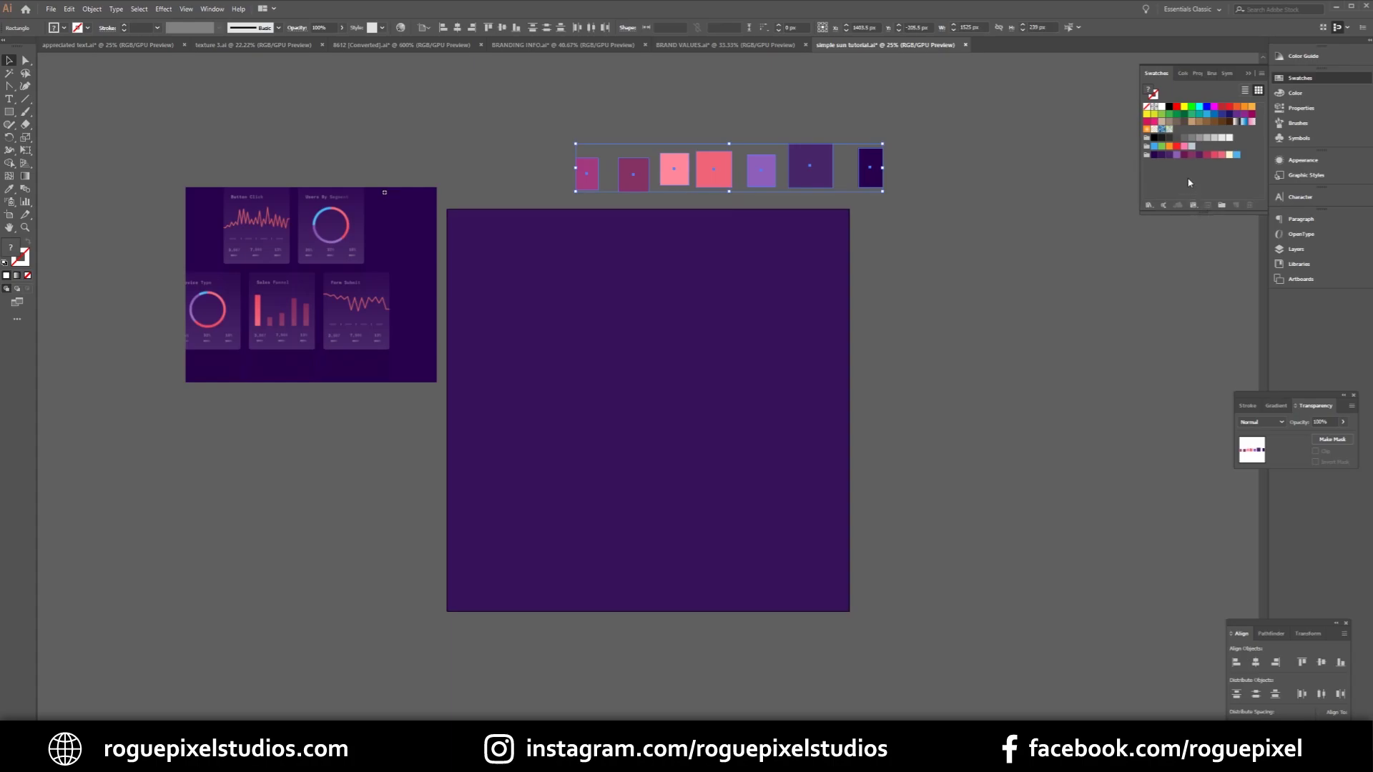
click(1222, 206)
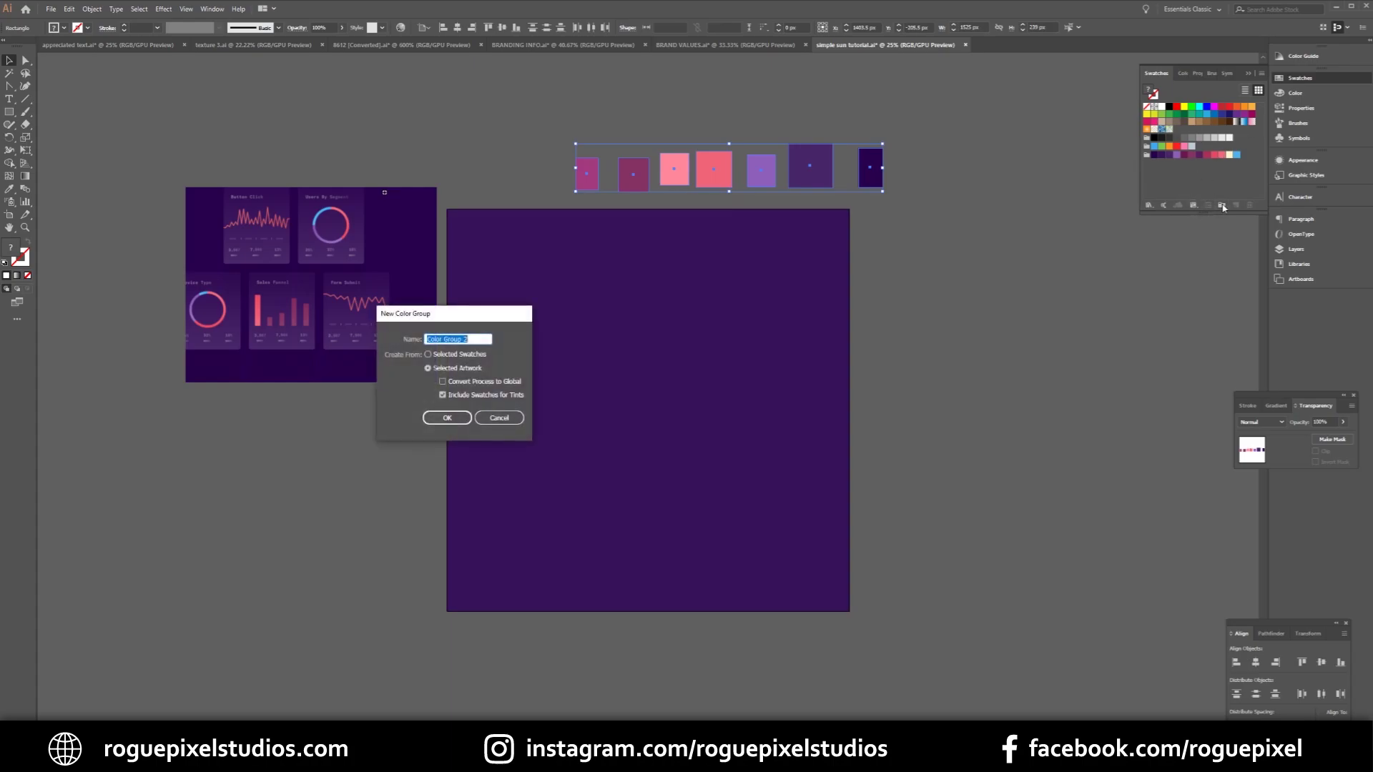
key(Return)
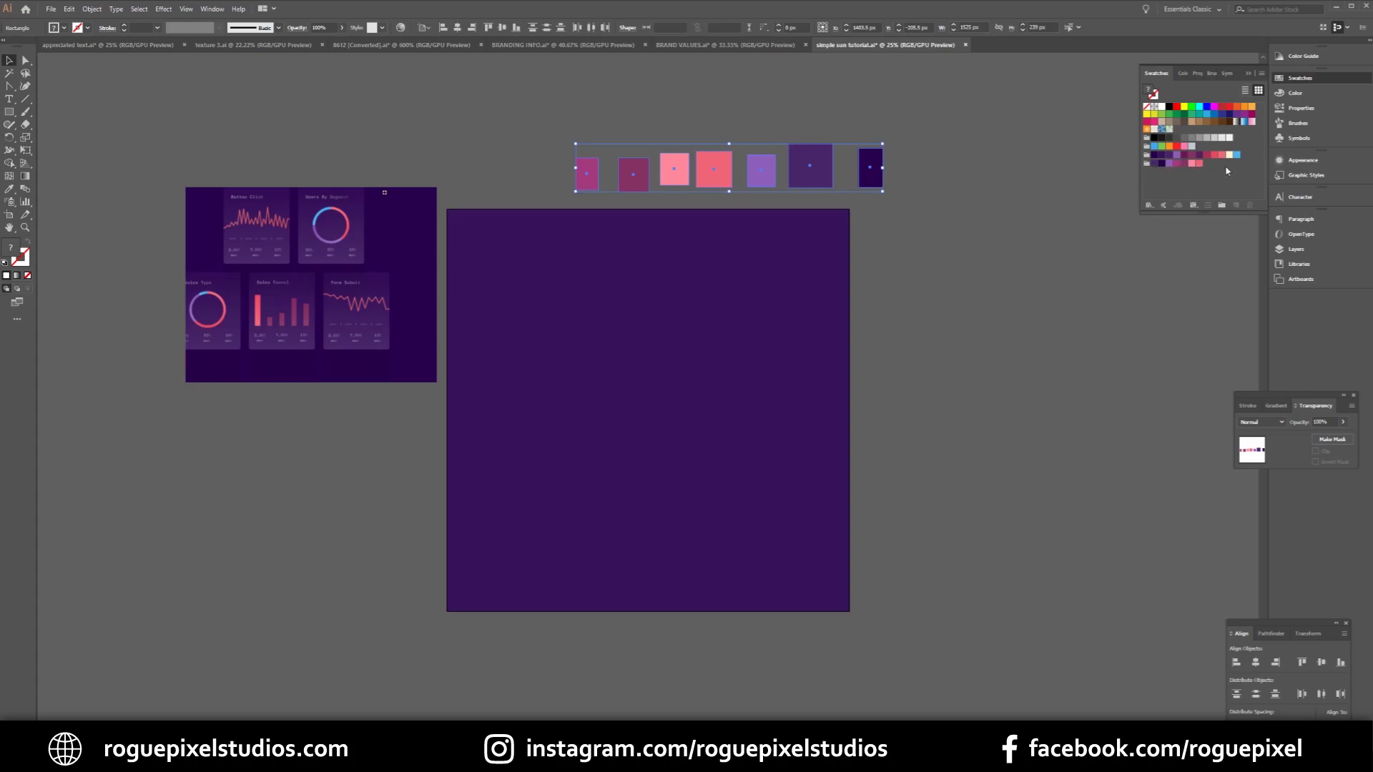
click(987, 140)
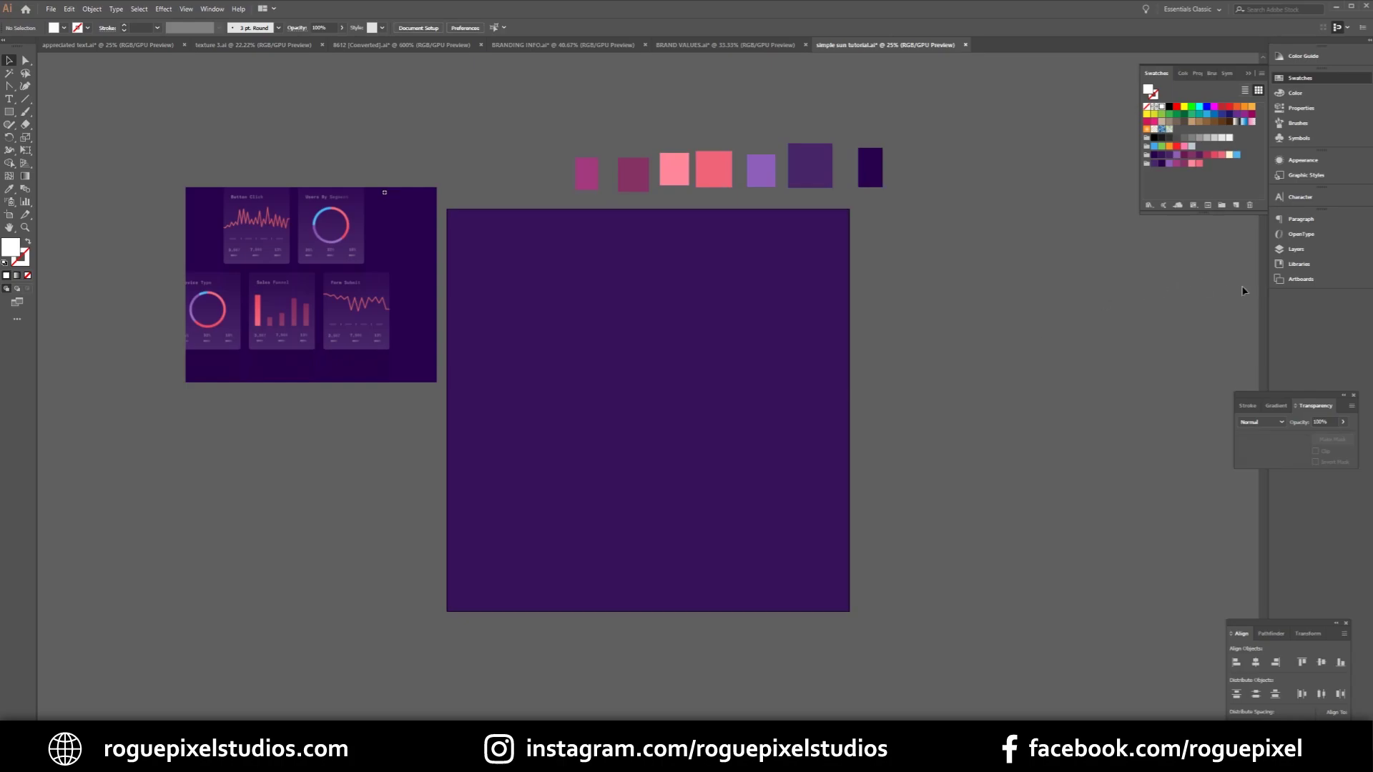
Step: Add a new layer, Layer 4, and set the fill colour to none
click(1296, 249)
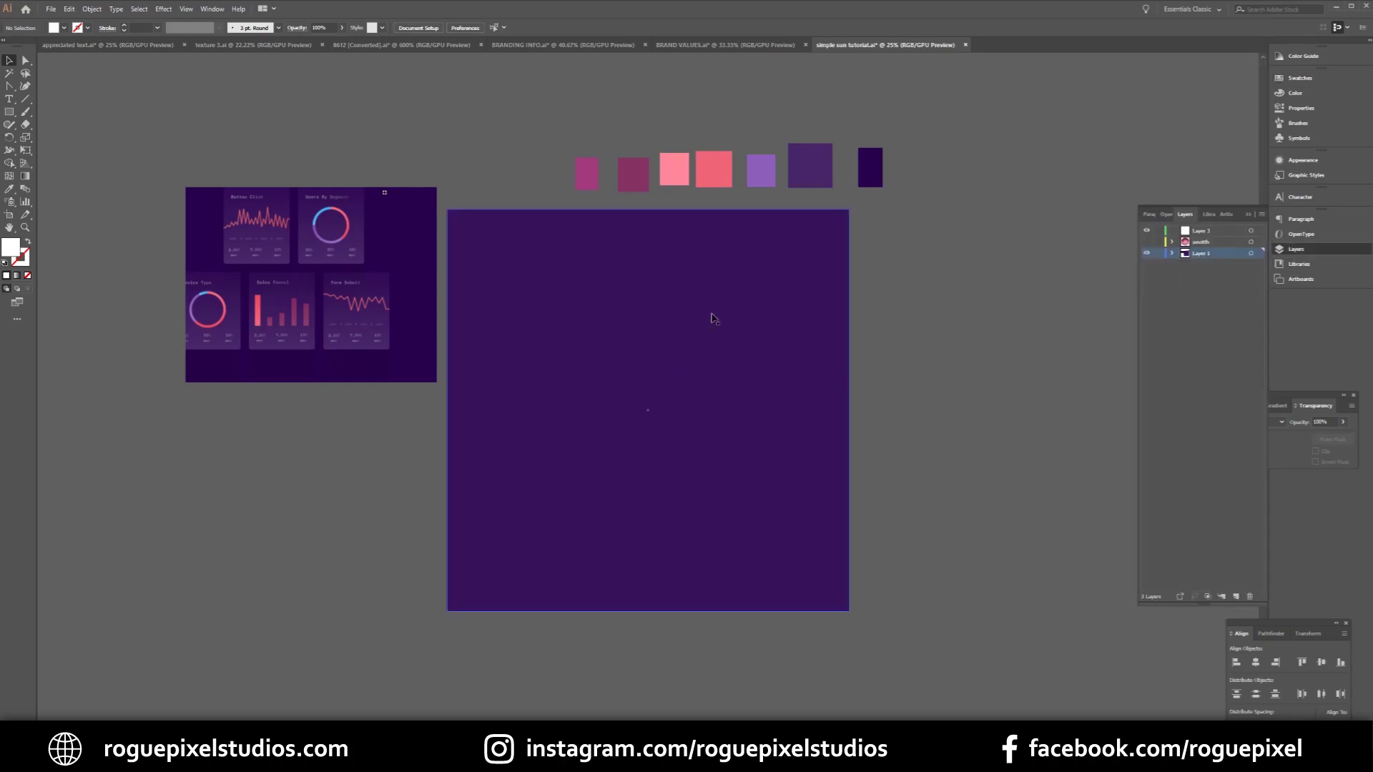
key(ctrl+l)
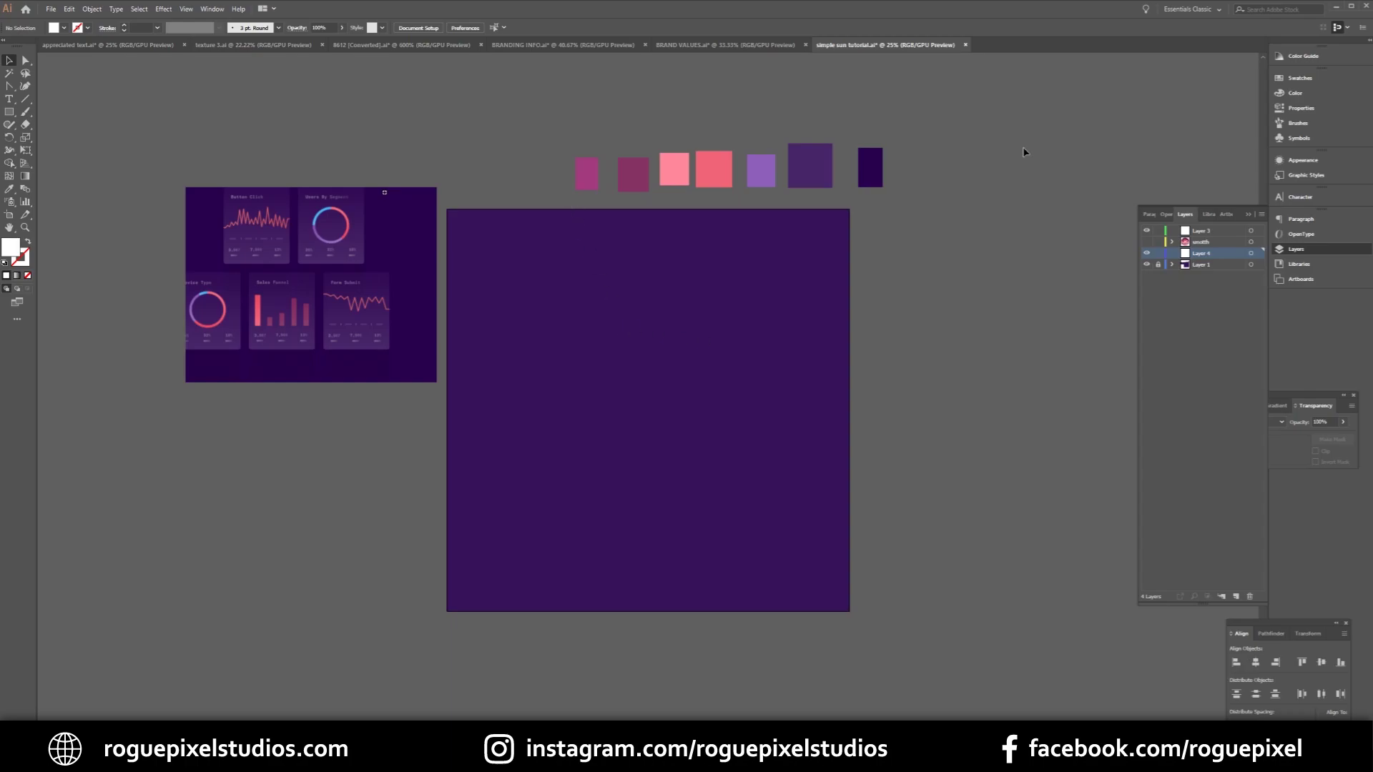
key(slash)
Step: Draw a polar grid over the artboard centre with fewer dividers and six rings
click(28, 104)
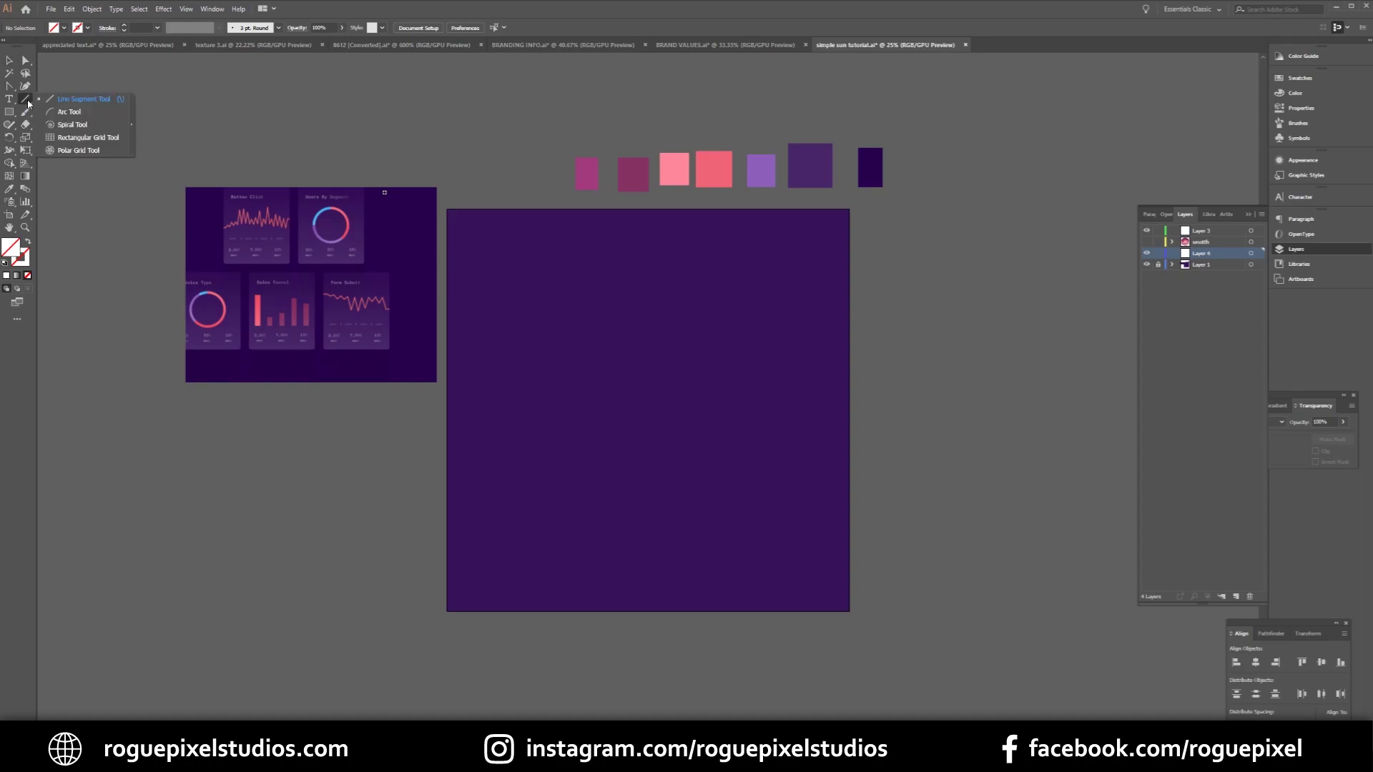
click(89, 151)
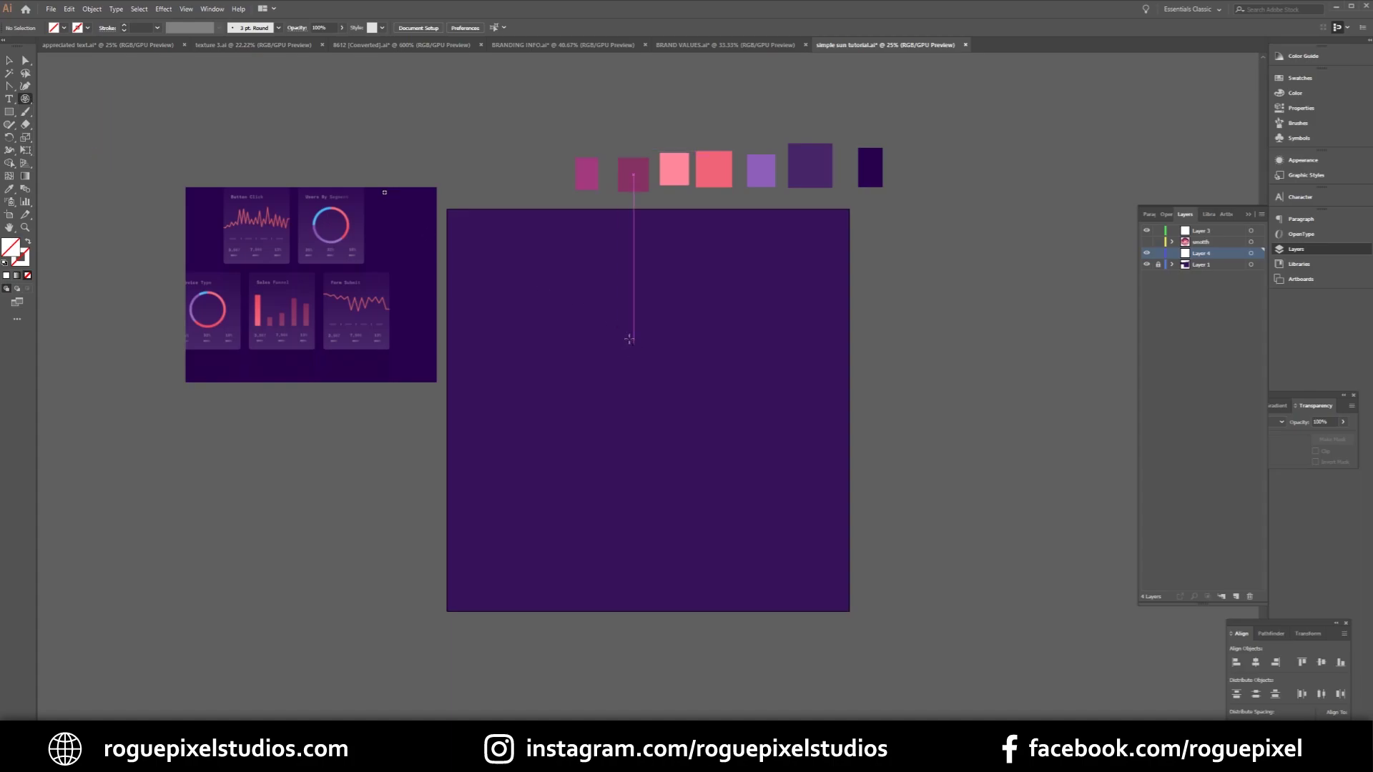
drag(540, 285, 783, 524)
key(Left)
key(Left)
key(Left)
key(Left)
key(Left)
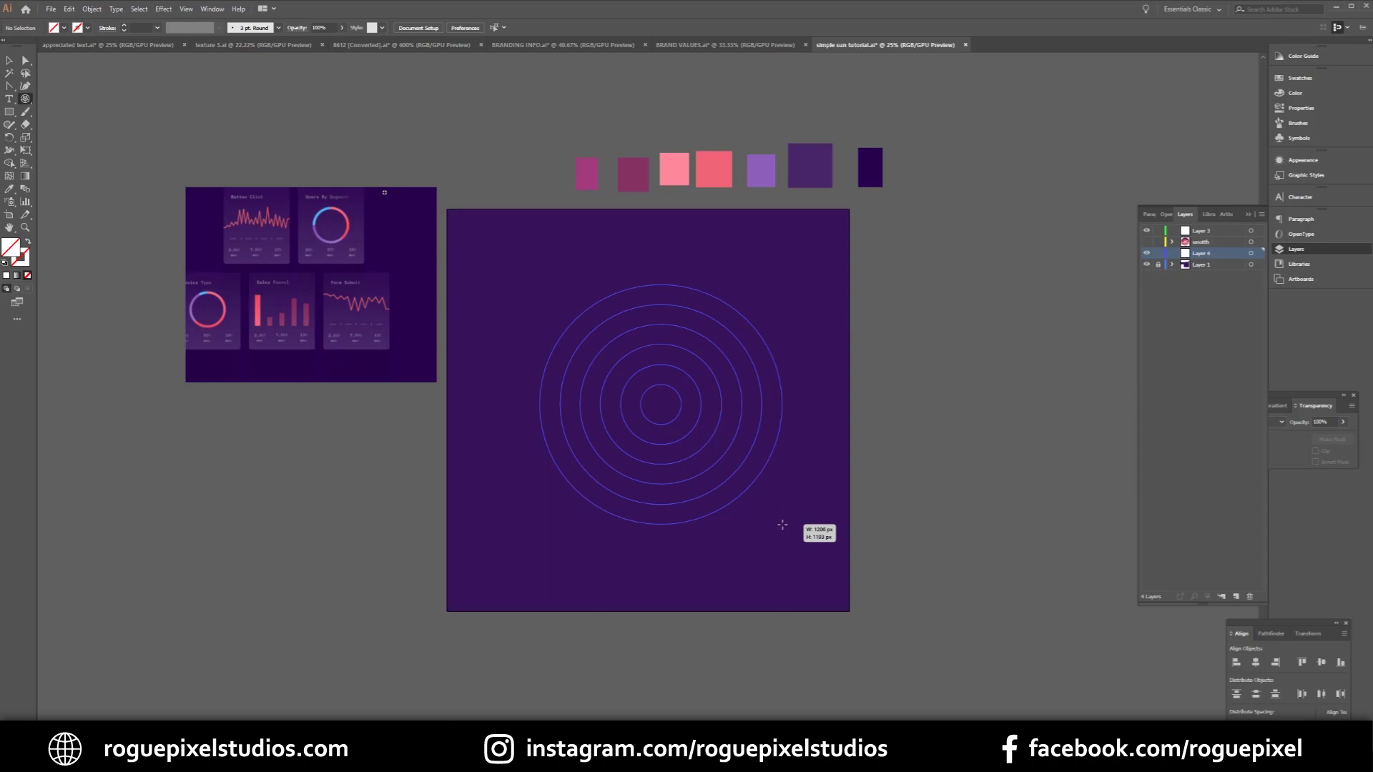
drag(783, 524, 747, 572)
key(Up)
key(Down)
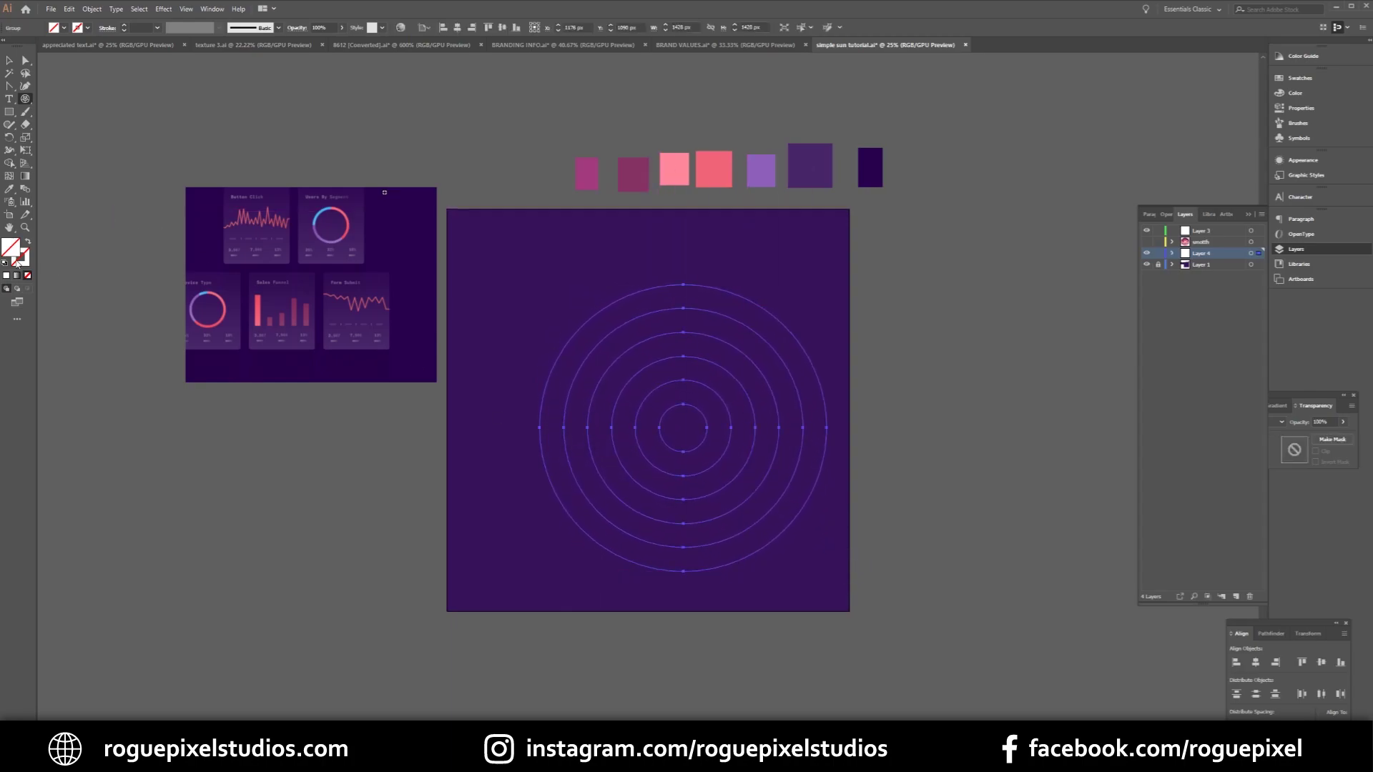
Step: Give the circle grid a white #ffffff stroke and reposition it on the artboard
double_click(22, 262)
text(ffffff)
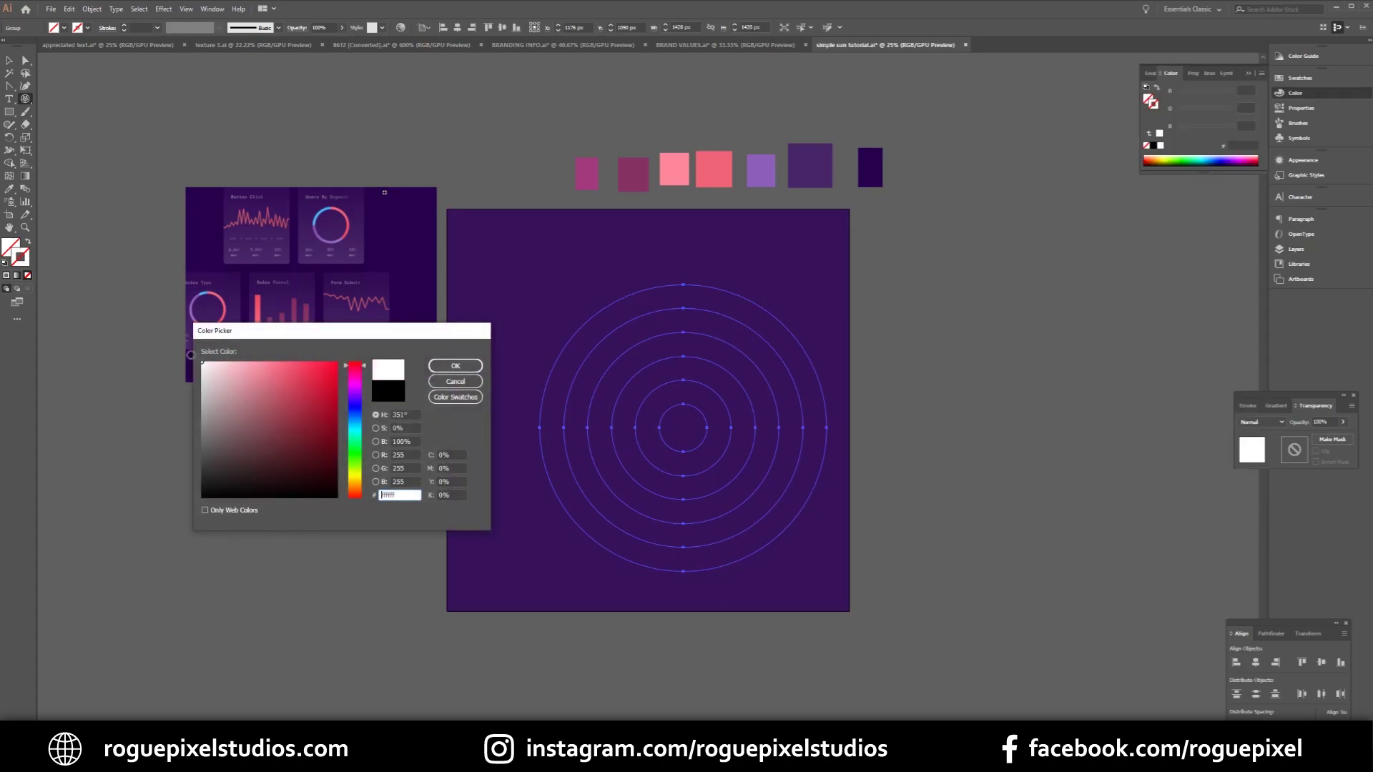
click(455, 365)
key(v)
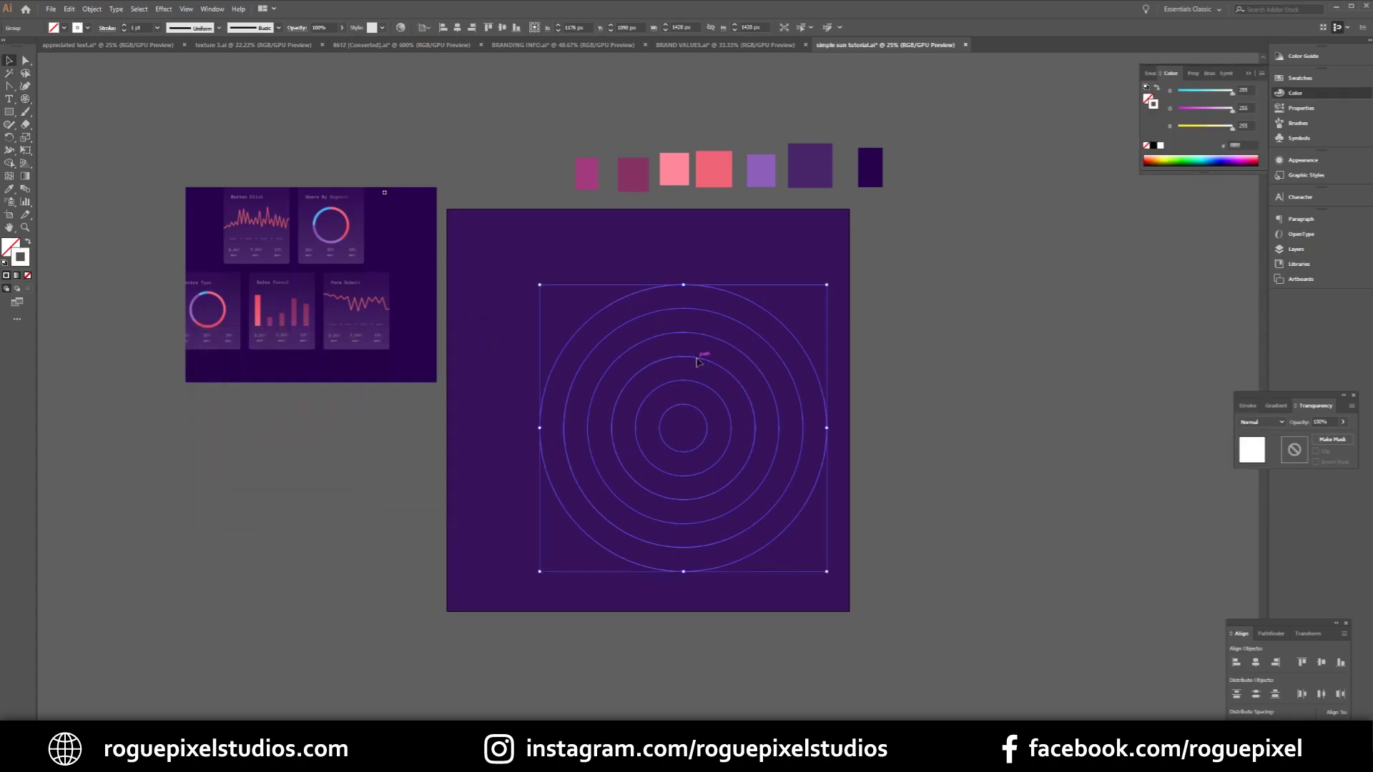
drag(694, 359, 663, 347)
Step: Ungroup the polar grid into separate circles
click(937, 343)
right_click(722, 348)
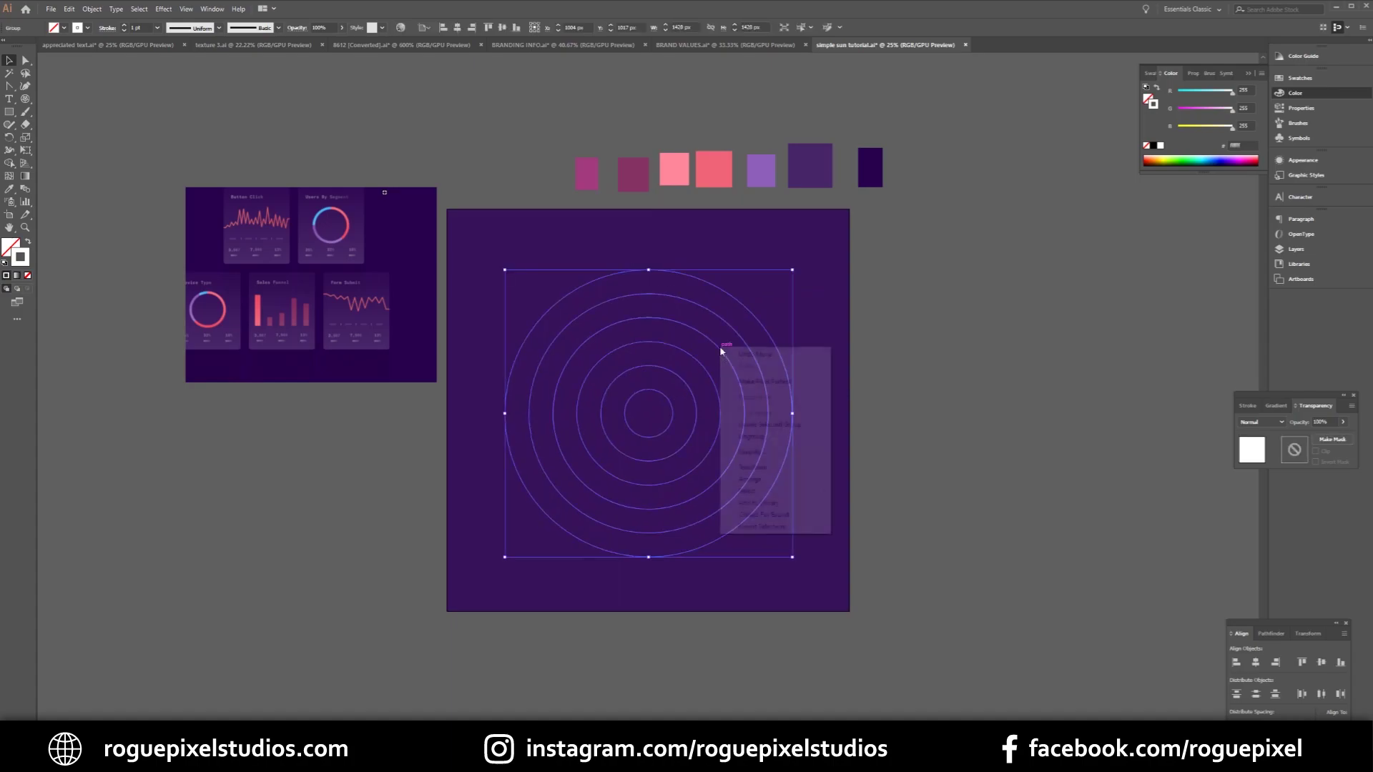
click(808, 436)
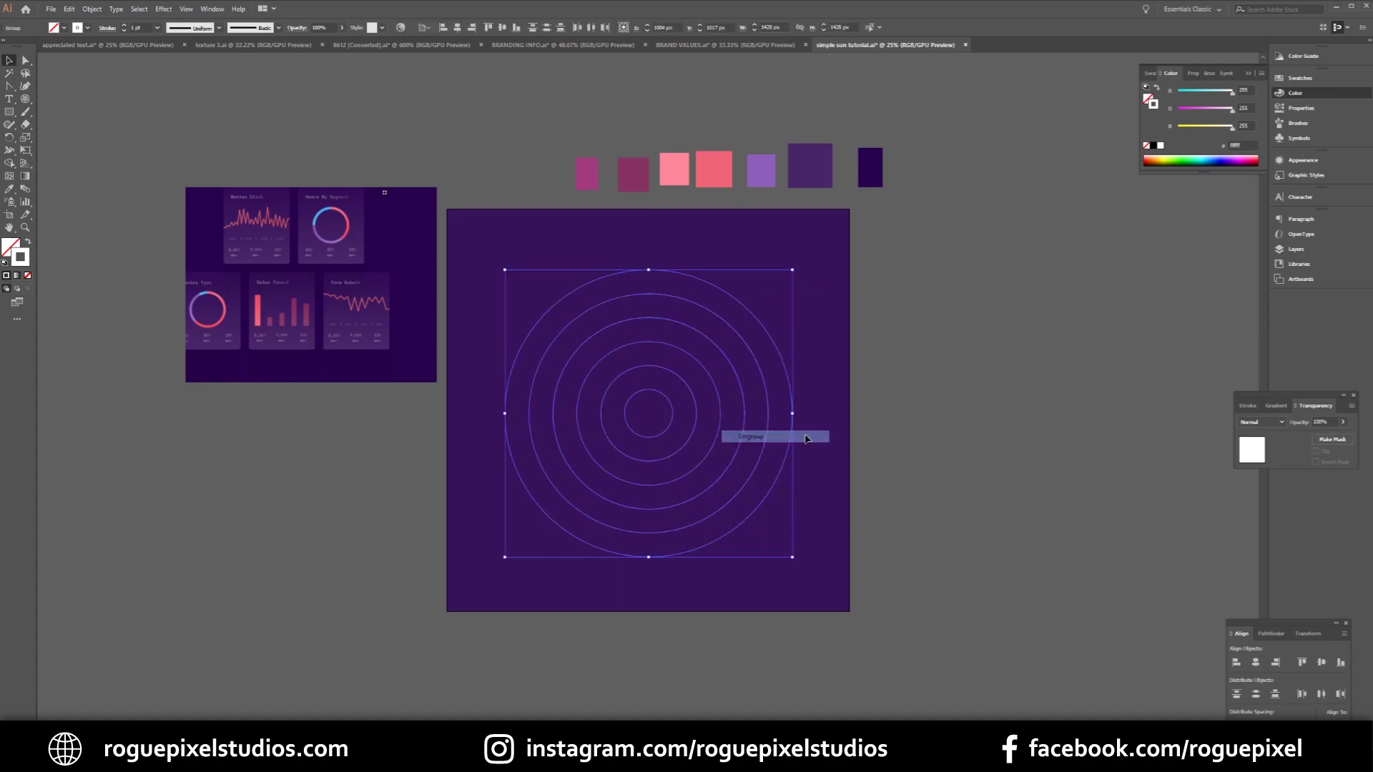
click(1001, 424)
click(776, 346)
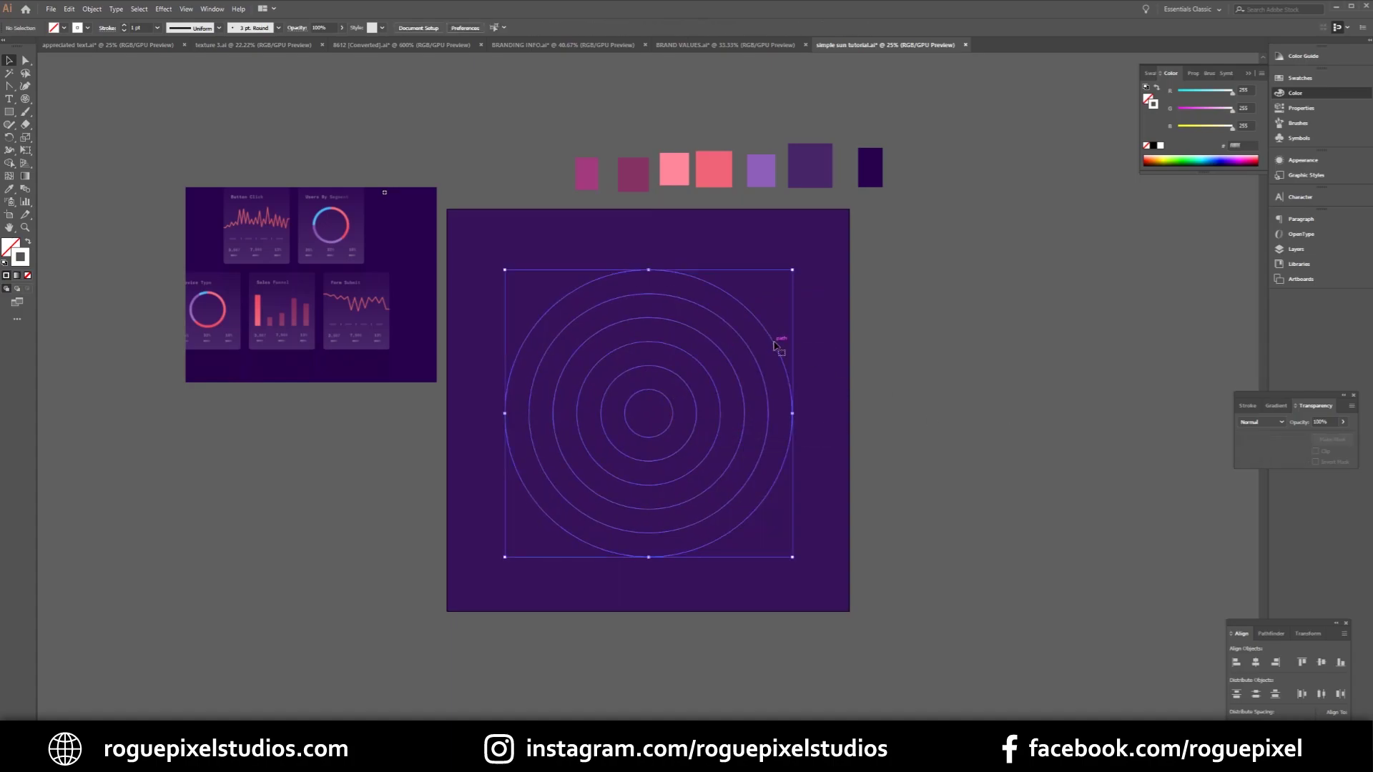
right_click(776, 347)
click(822, 429)
click(795, 350)
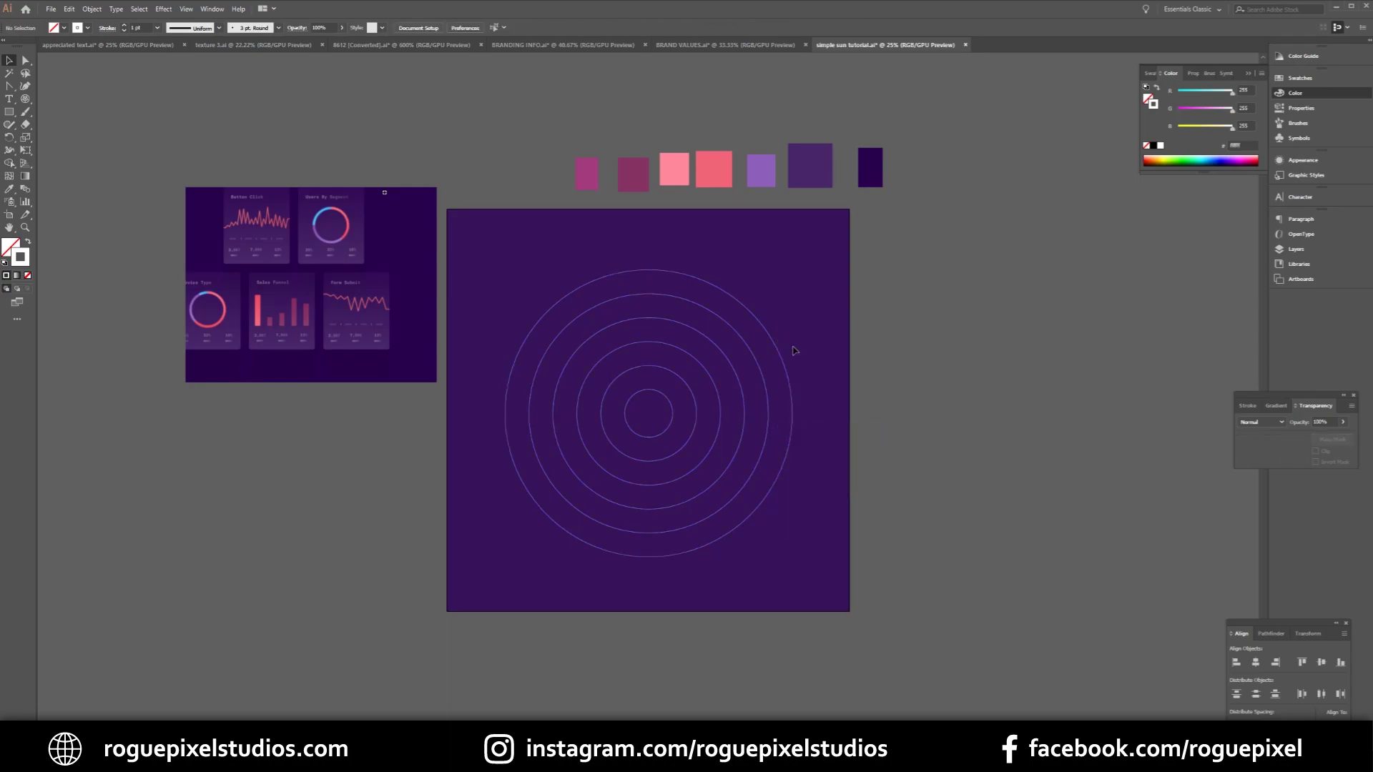
Step: Select all the concentric circles and centre them on the artboard
click(774, 352)
drag(507, 230, 790, 622)
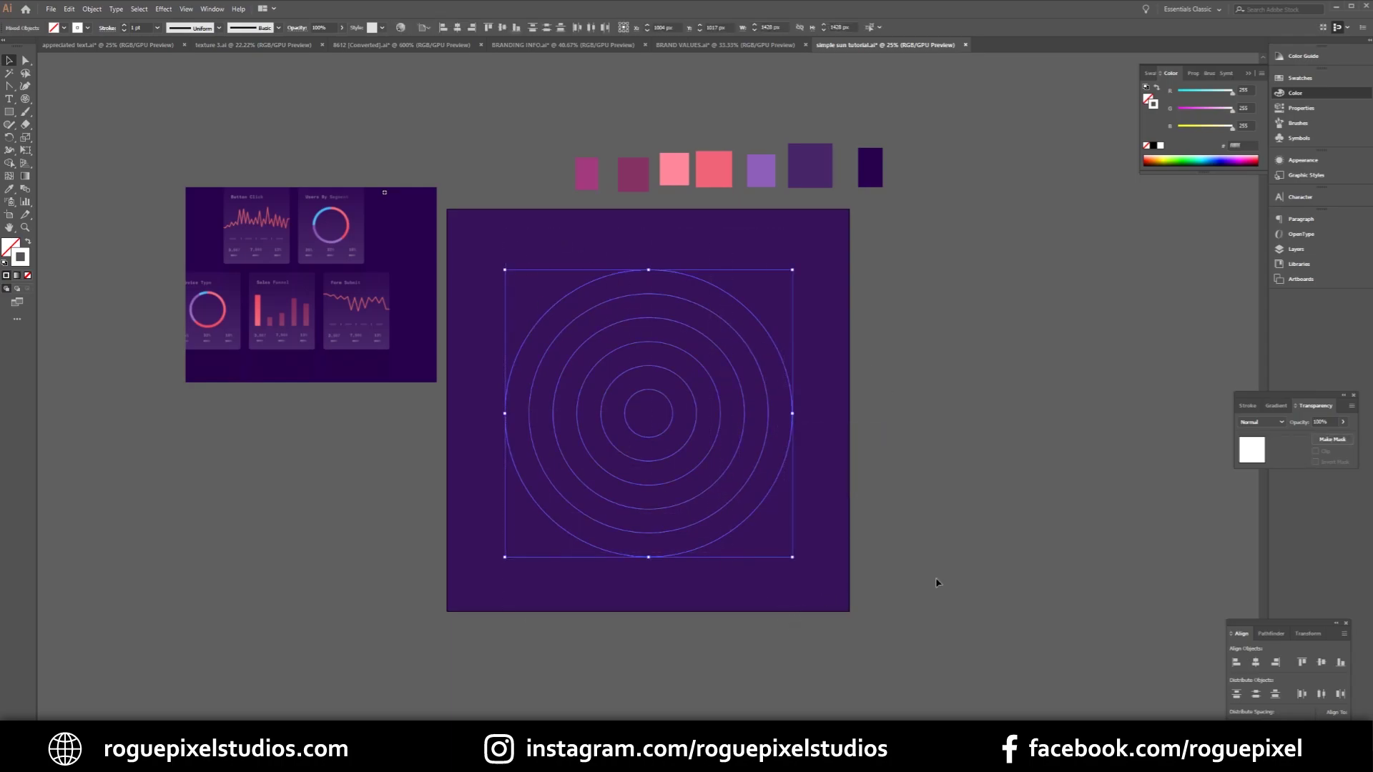
click(1257, 664)
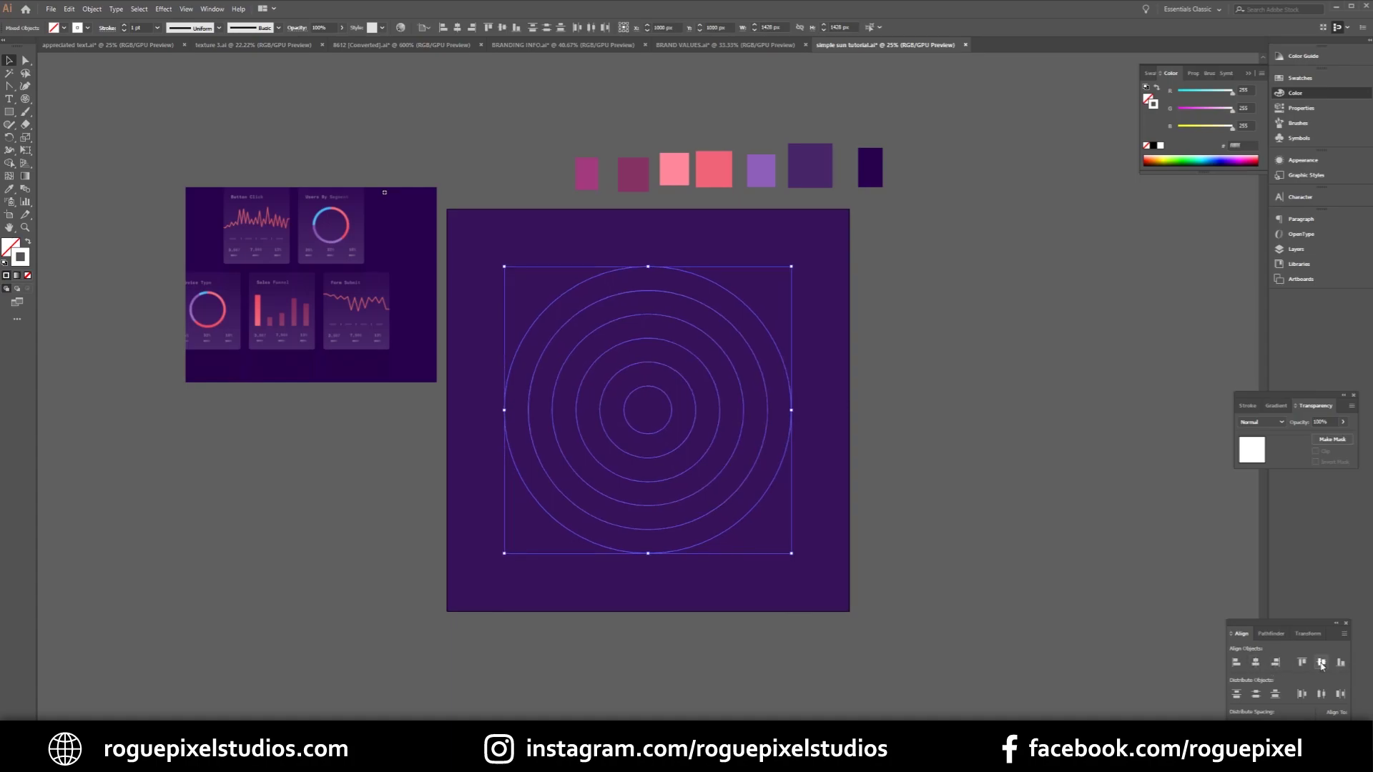
click(948, 273)
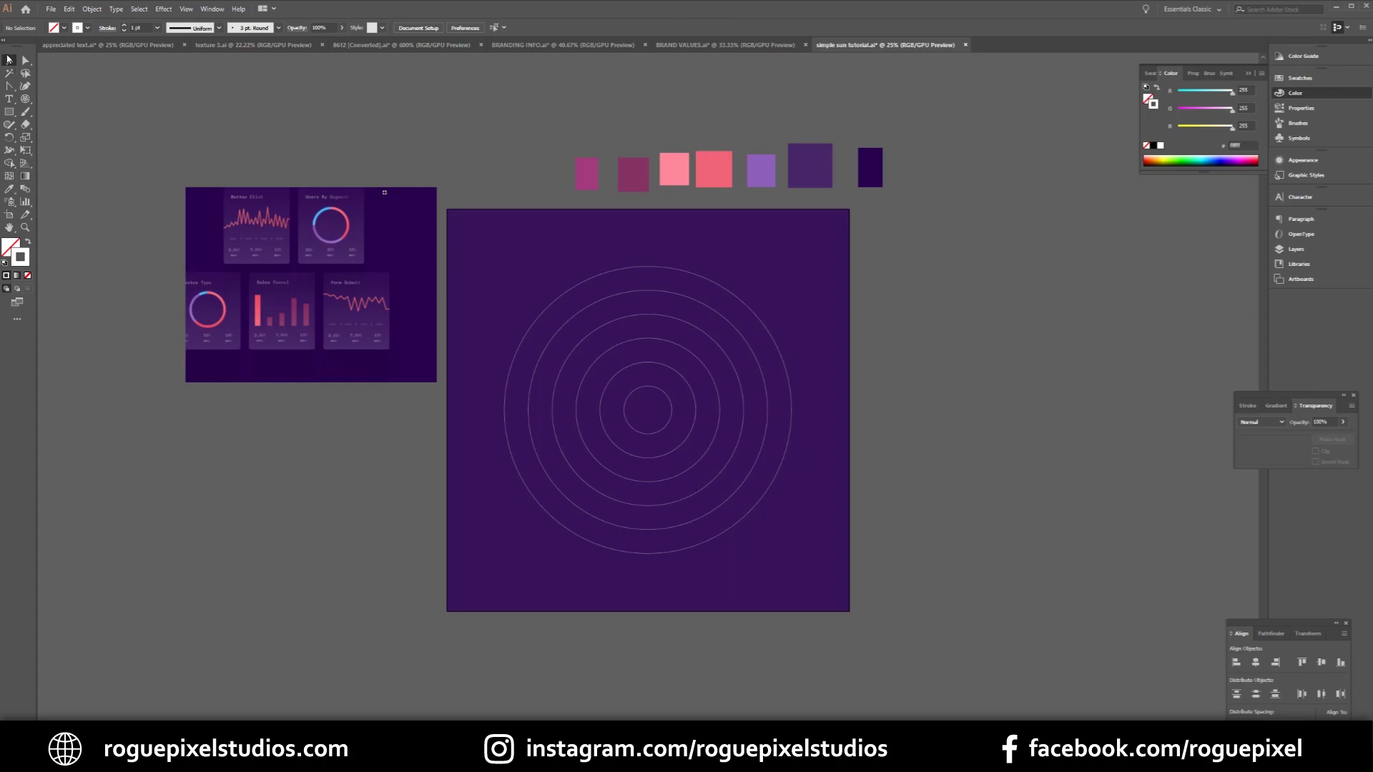
Step: Remove the innermost circle's outline and fill it pale cream (R255 G252 B222)
click(651, 387)
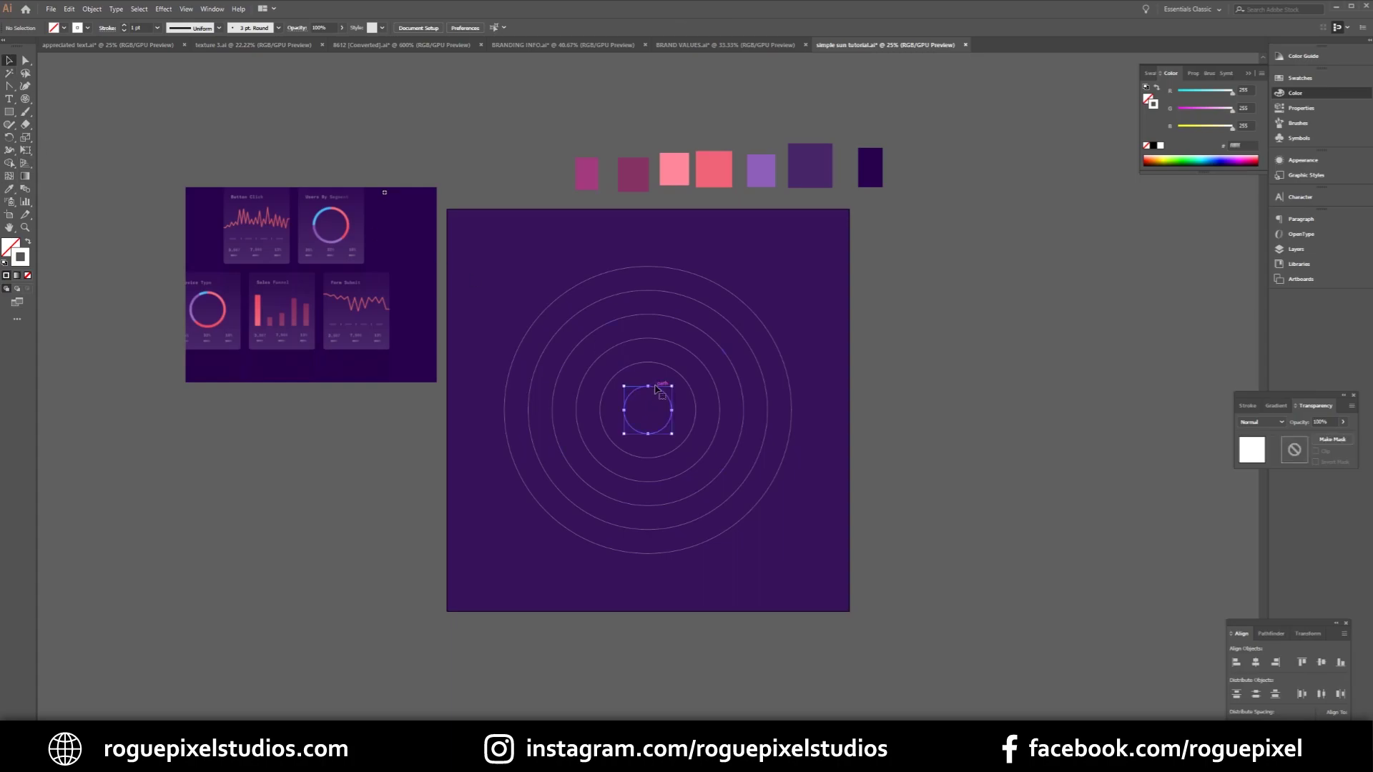
click(28, 243)
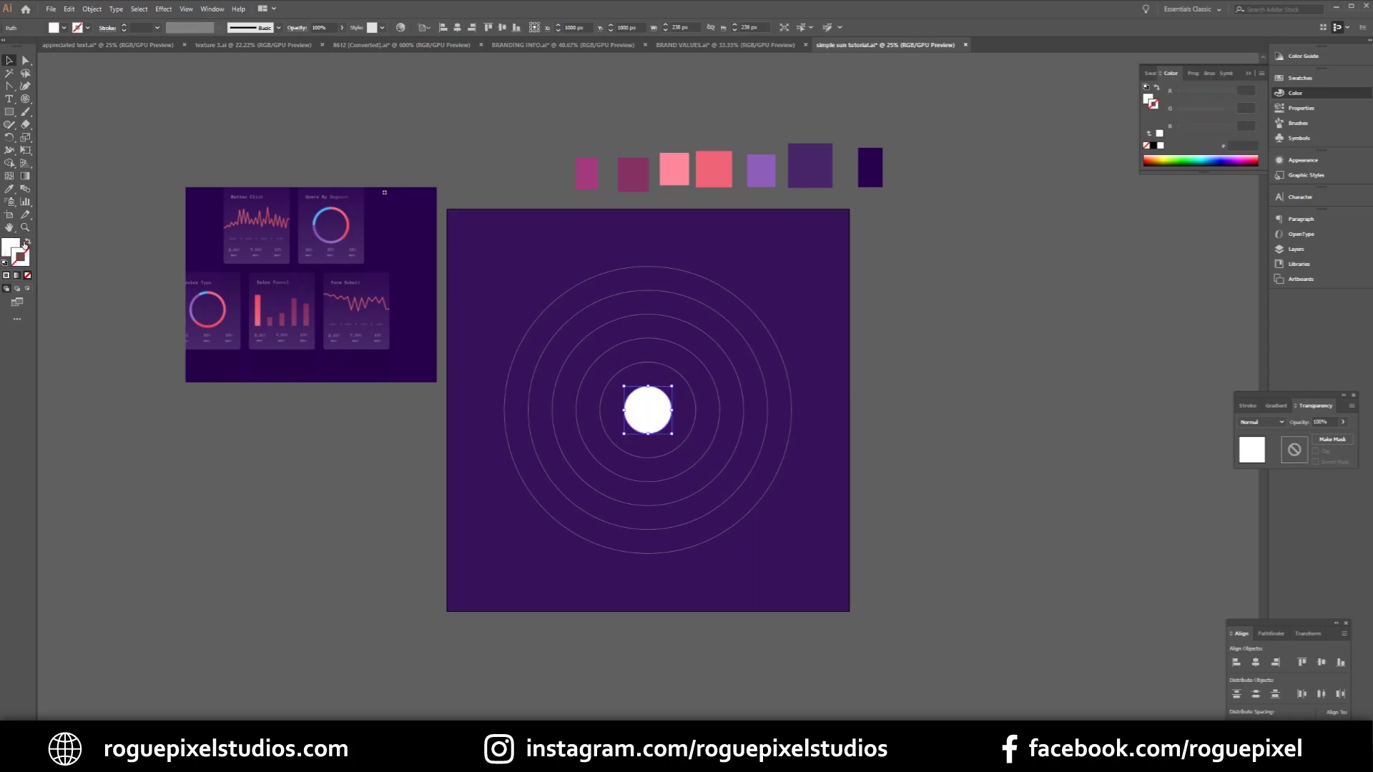
double_click(10, 247)
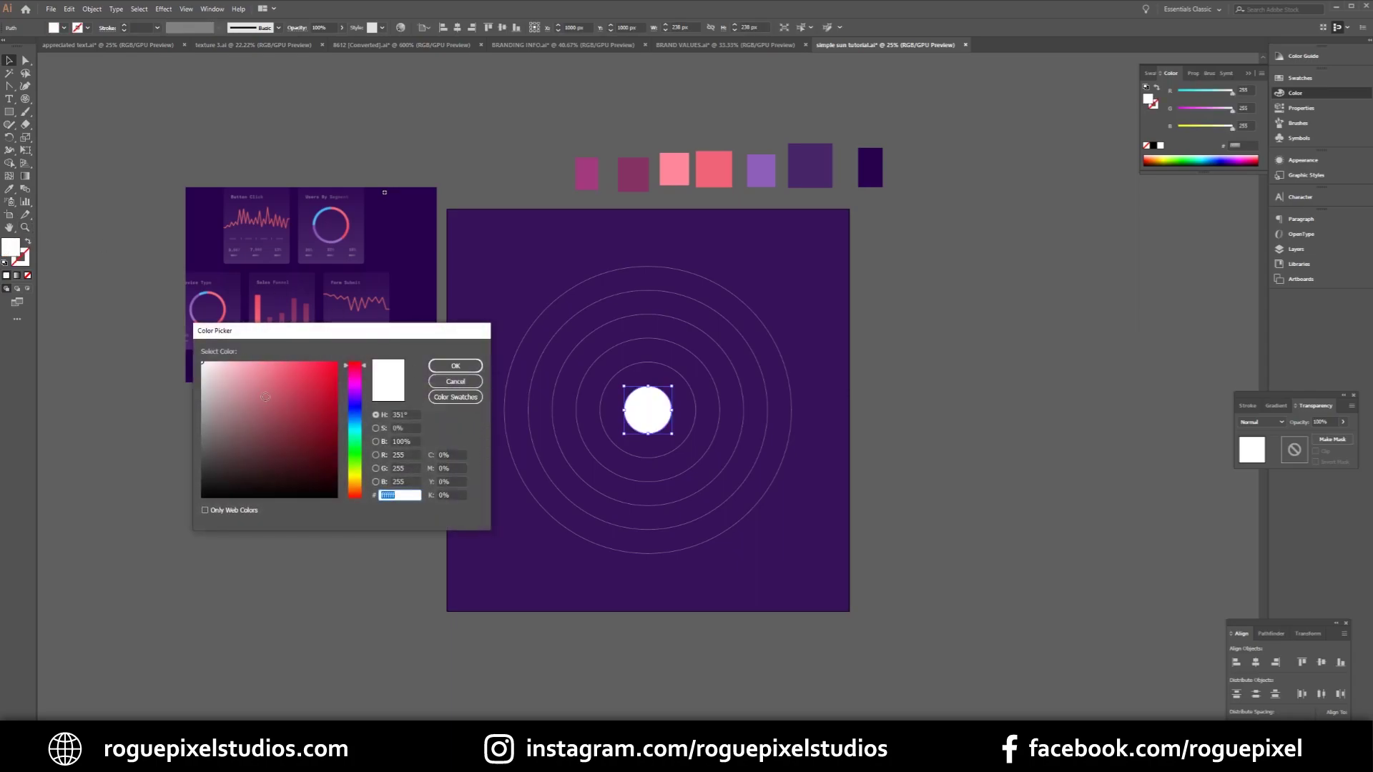
click(360, 478)
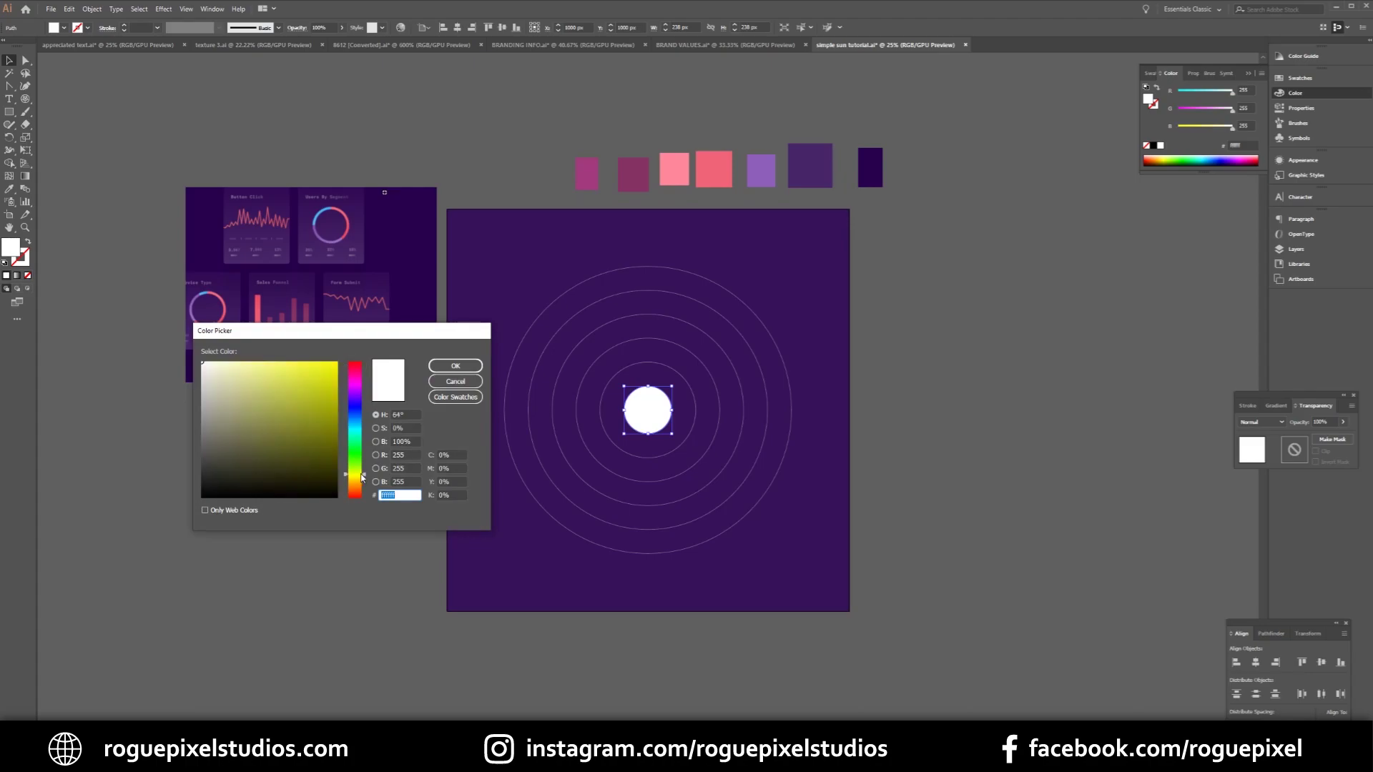
drag(361, 477, 364, 481)
click(212, 360)
drag(209, 360, 219, 359)
click(455, 366)
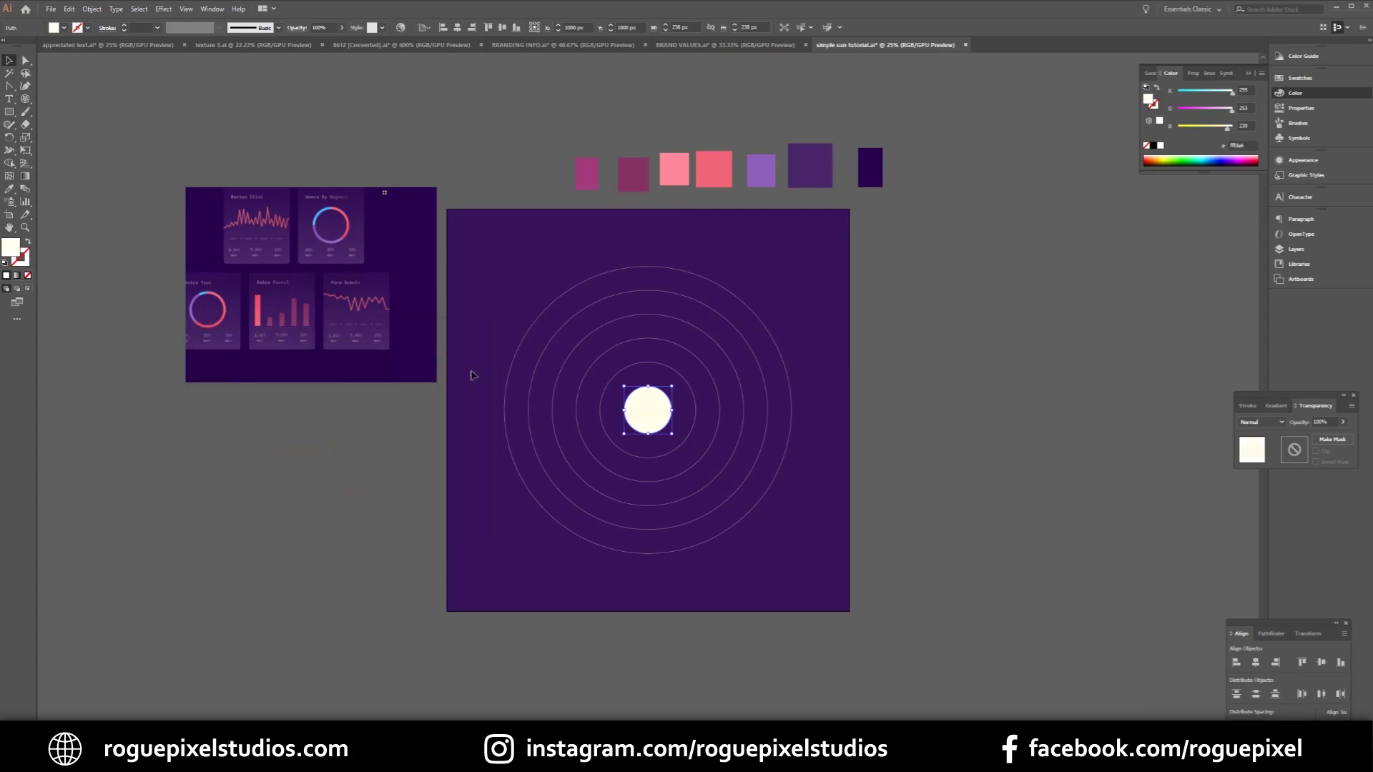
Step: Fill the first ring light pink and the 714 px ring coral, removing the outline
key(ctrl+alt+bracketleft)
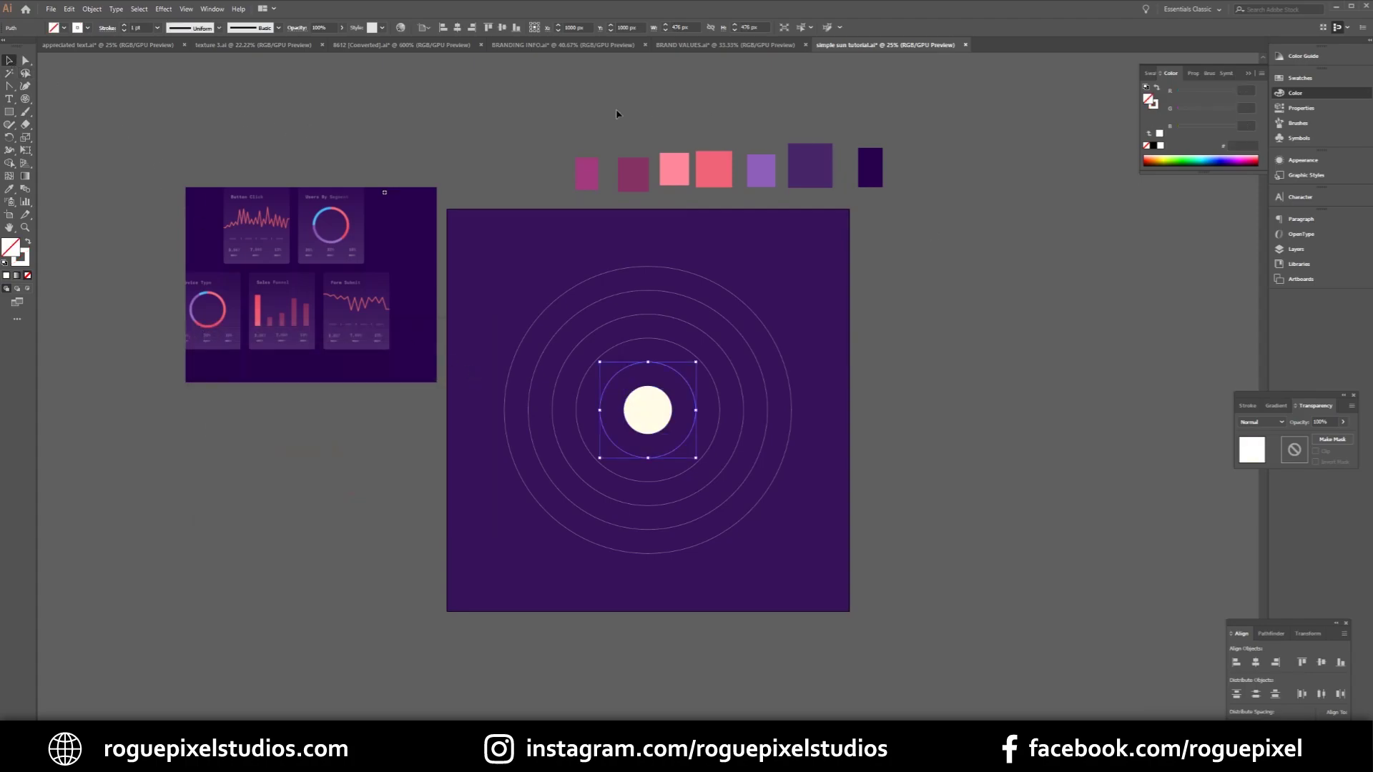
click(1300, 77)
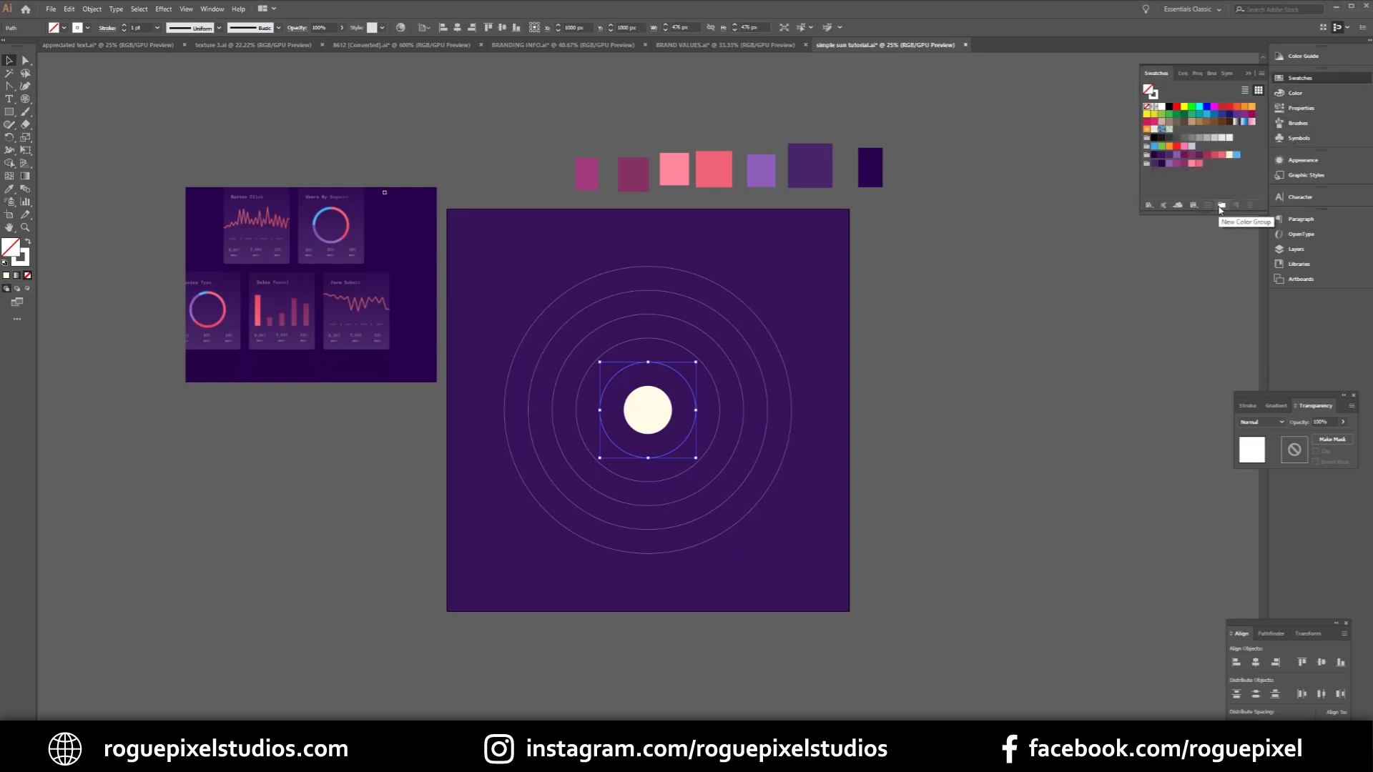
click(1193, 165)
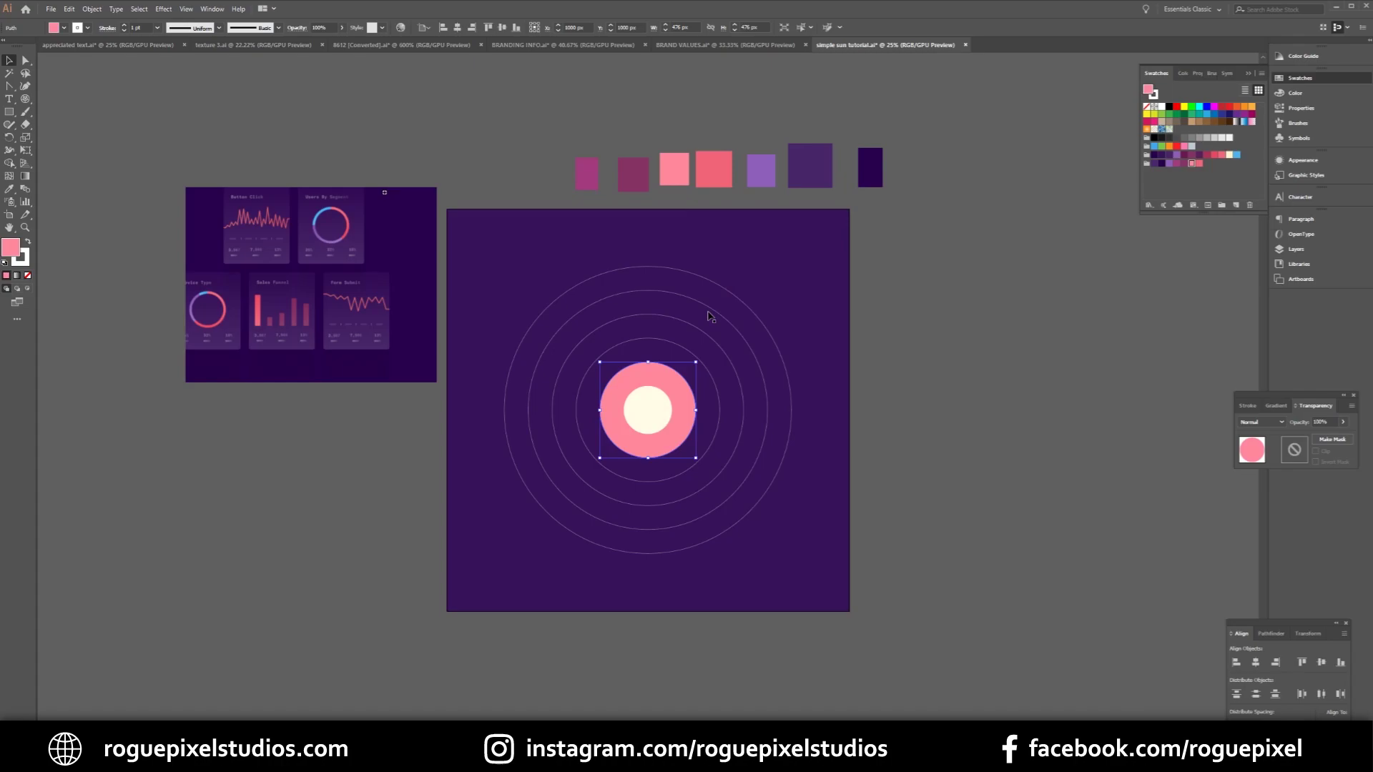
key(ctrl+alt+bracketleft)
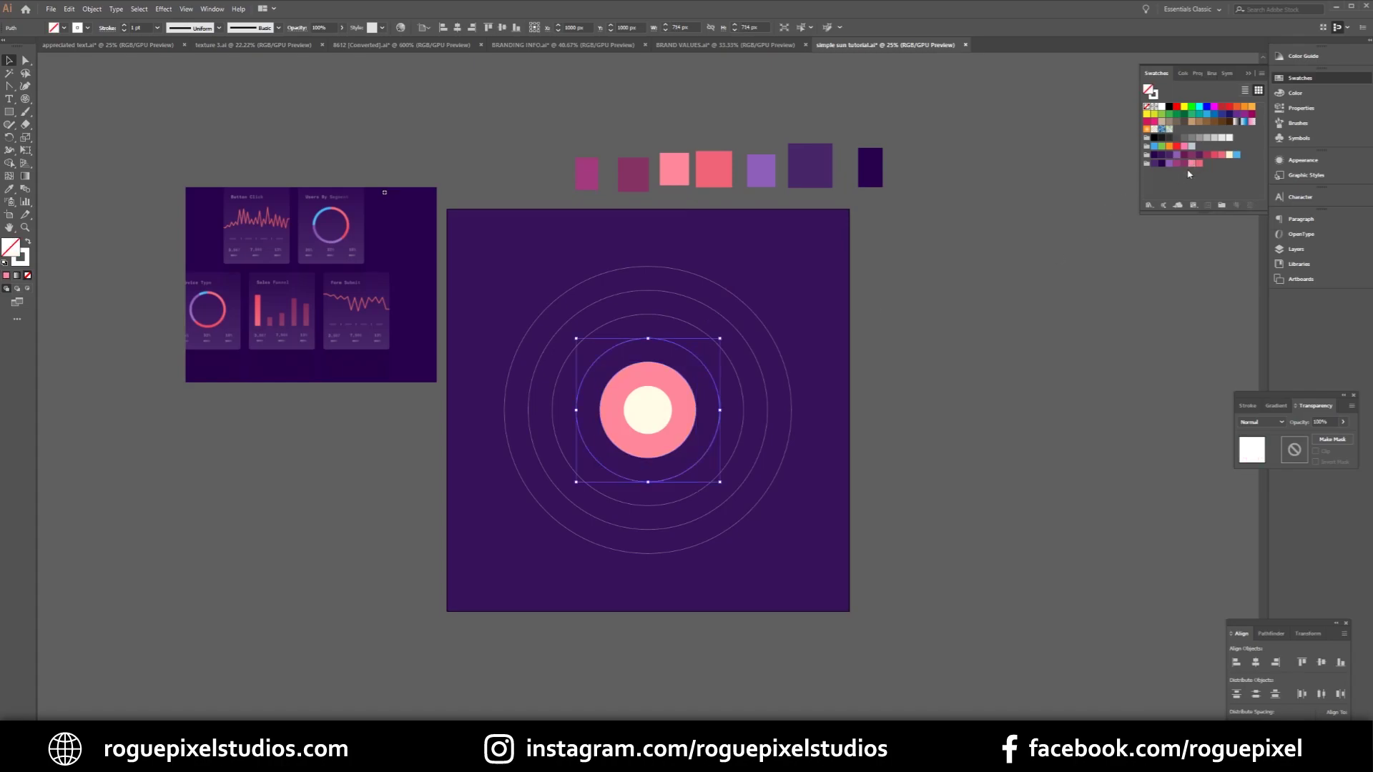
click(1200, 166)
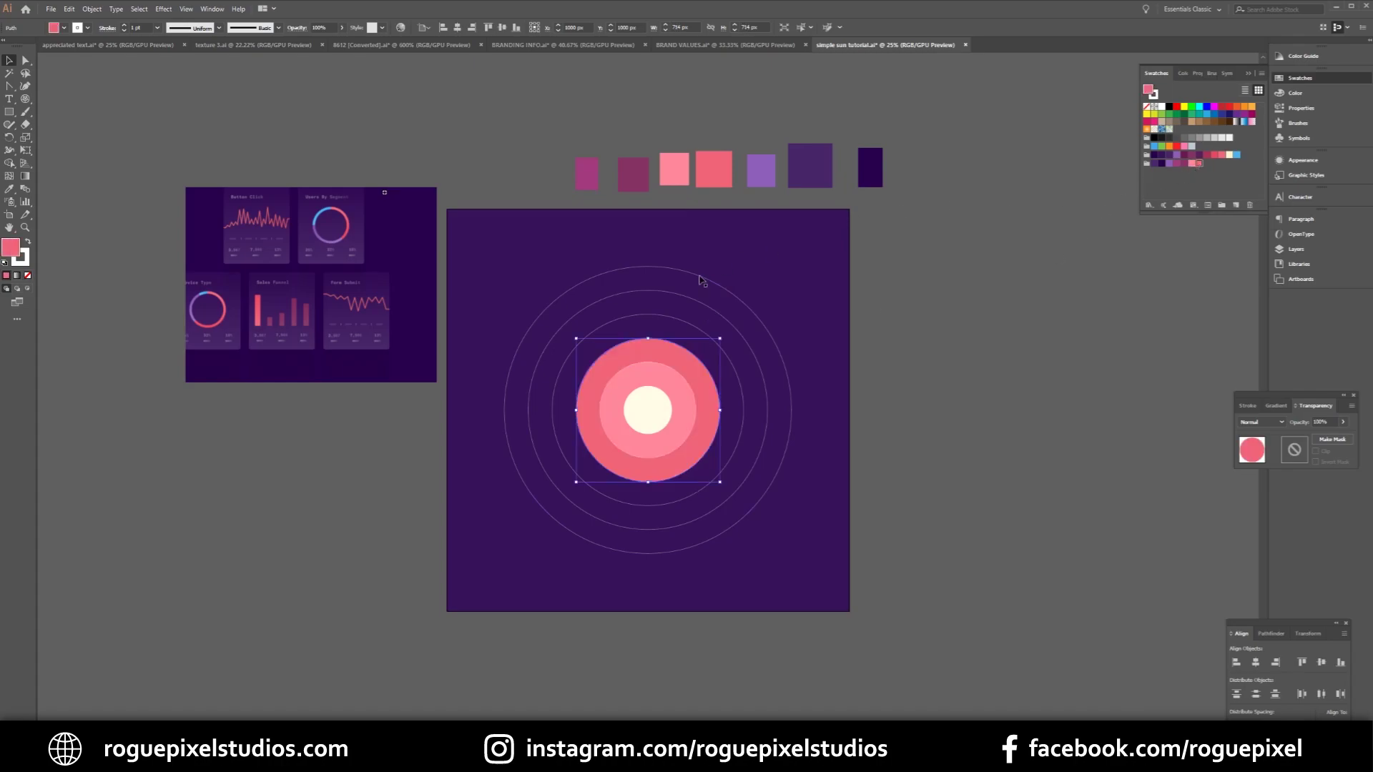
click(669, 322)
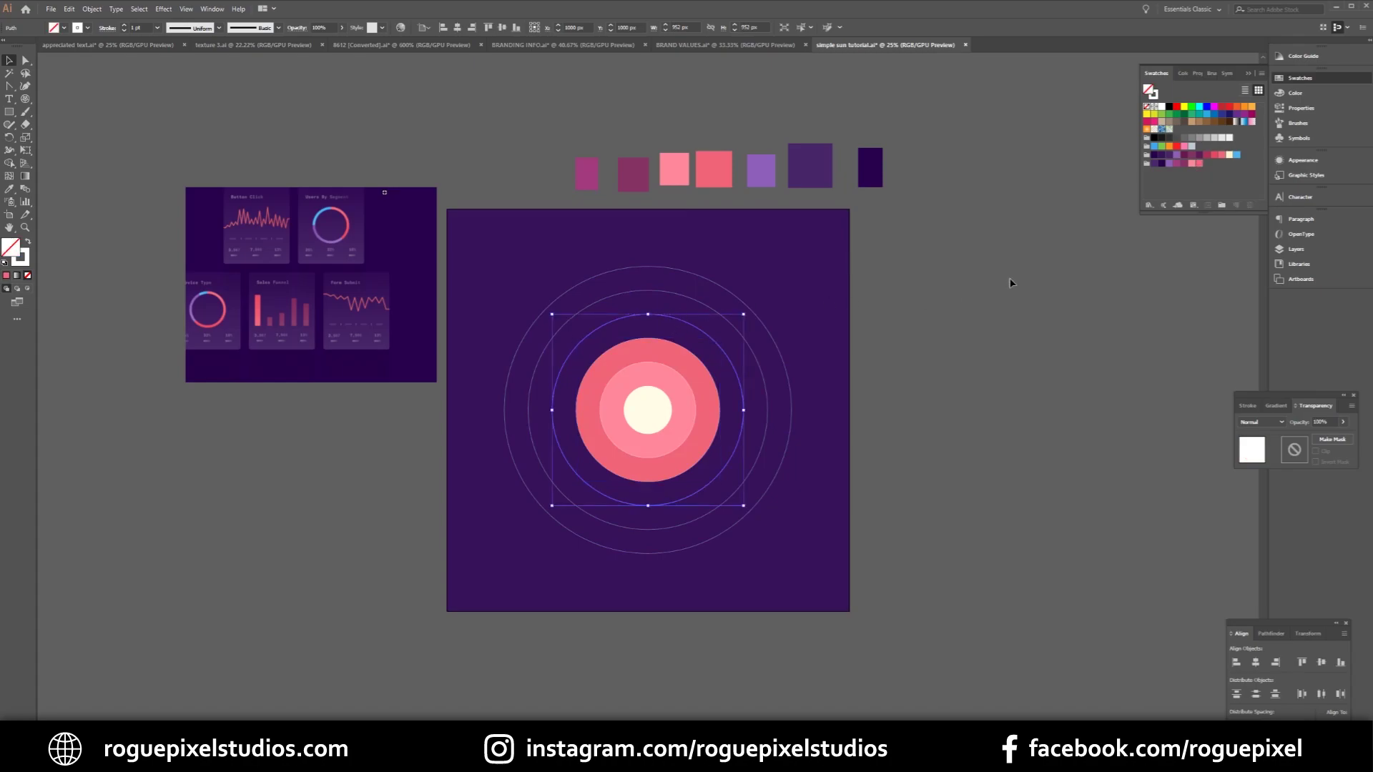
click(646, 383)
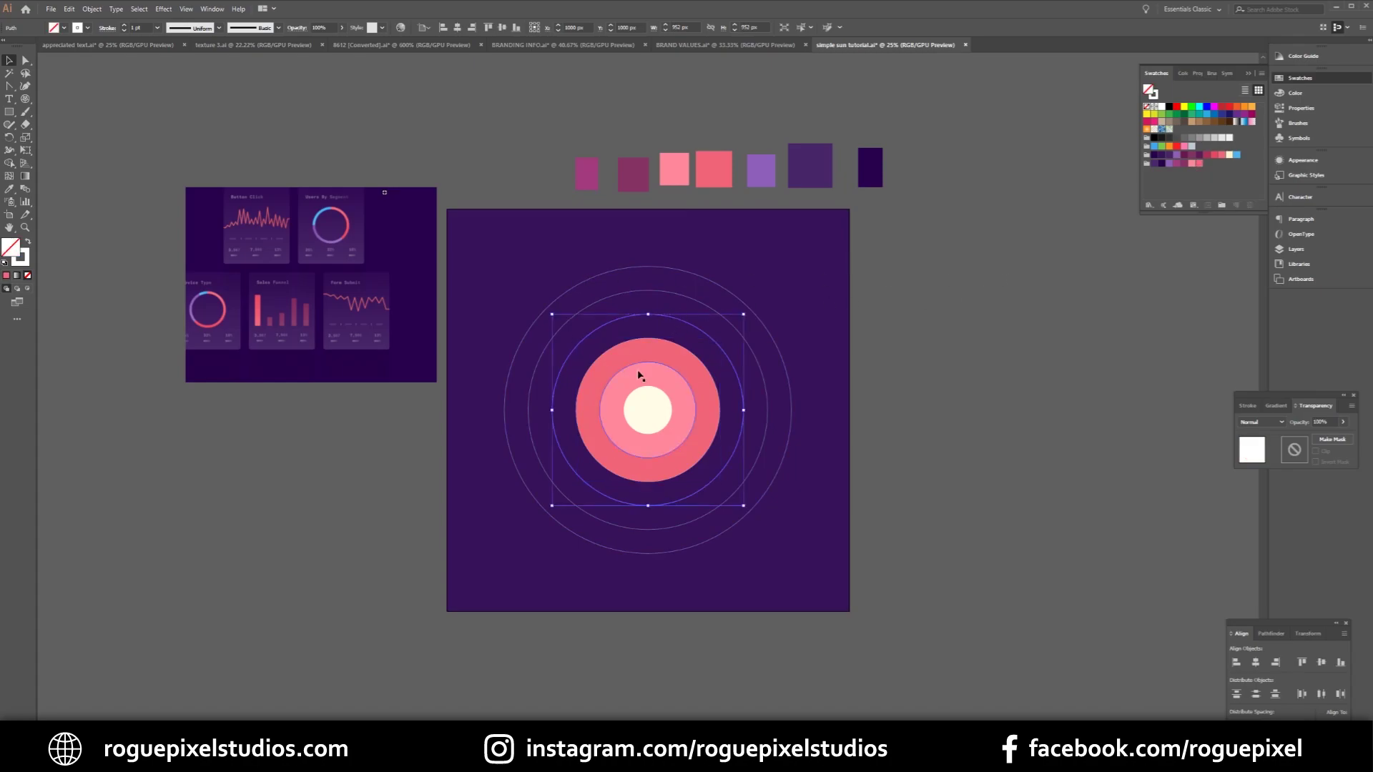
click(27, 262)
click(30, 277)
Step: Fill the 952 px ring magenta, the next darker, and the largest ring purple
click(653, 315)
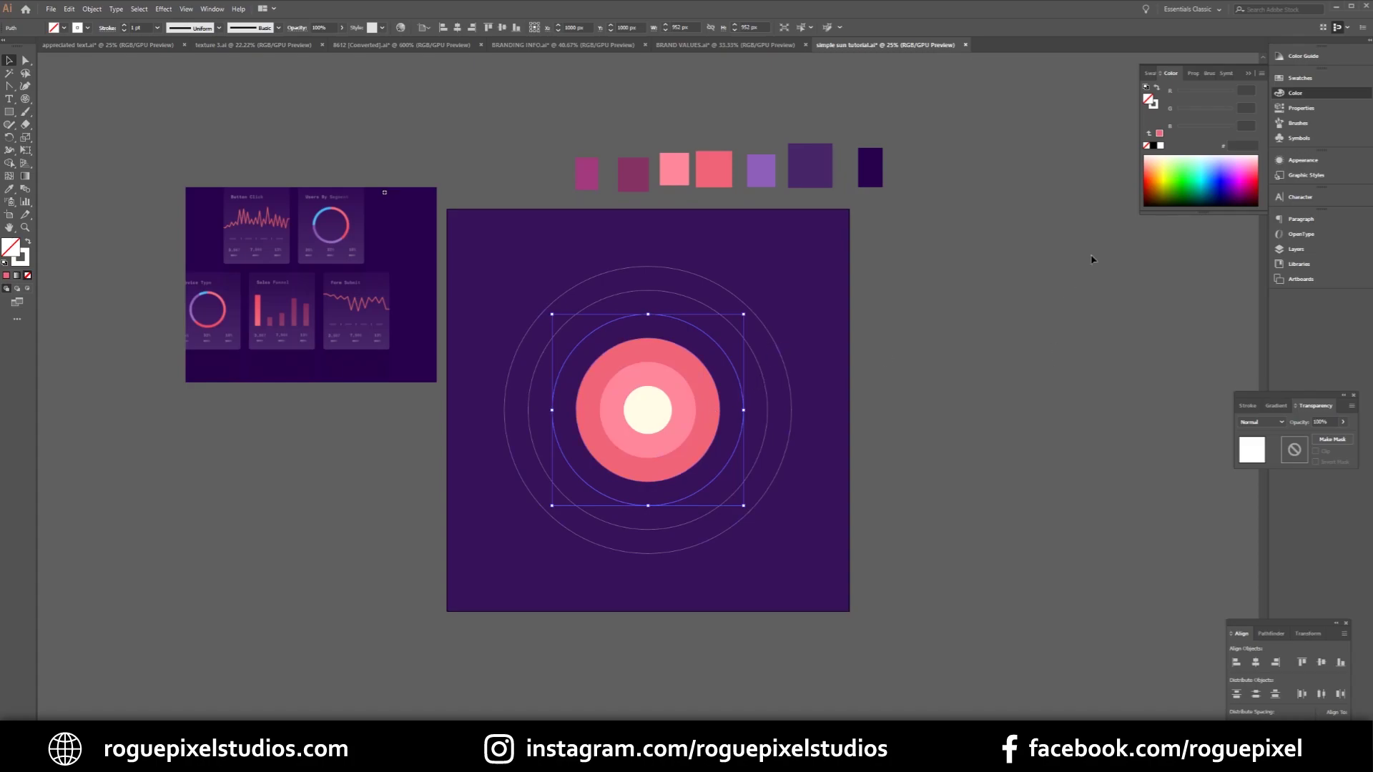
click(587, 174)
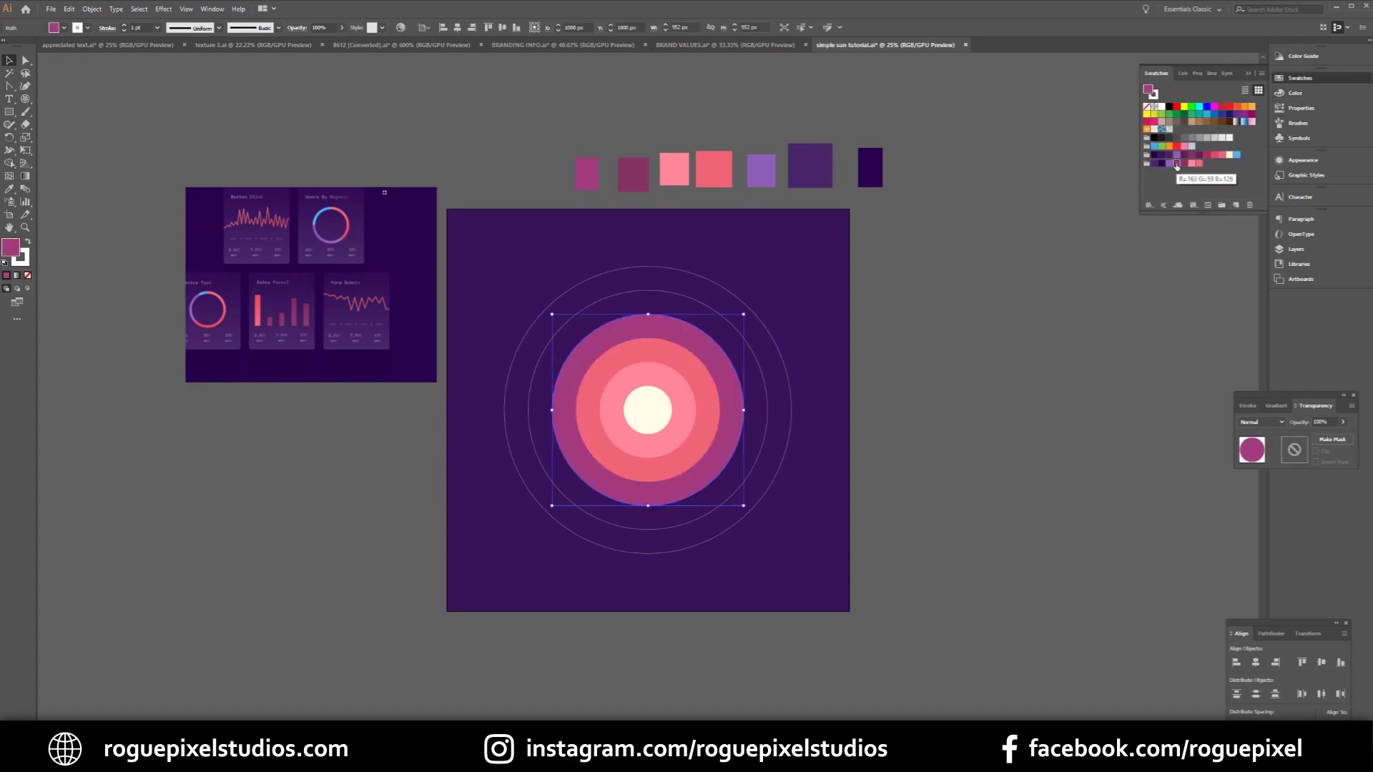
click(648, 291)
click(633, 174)
click(648, 266)
click(810, 166)
click(1030, 247)
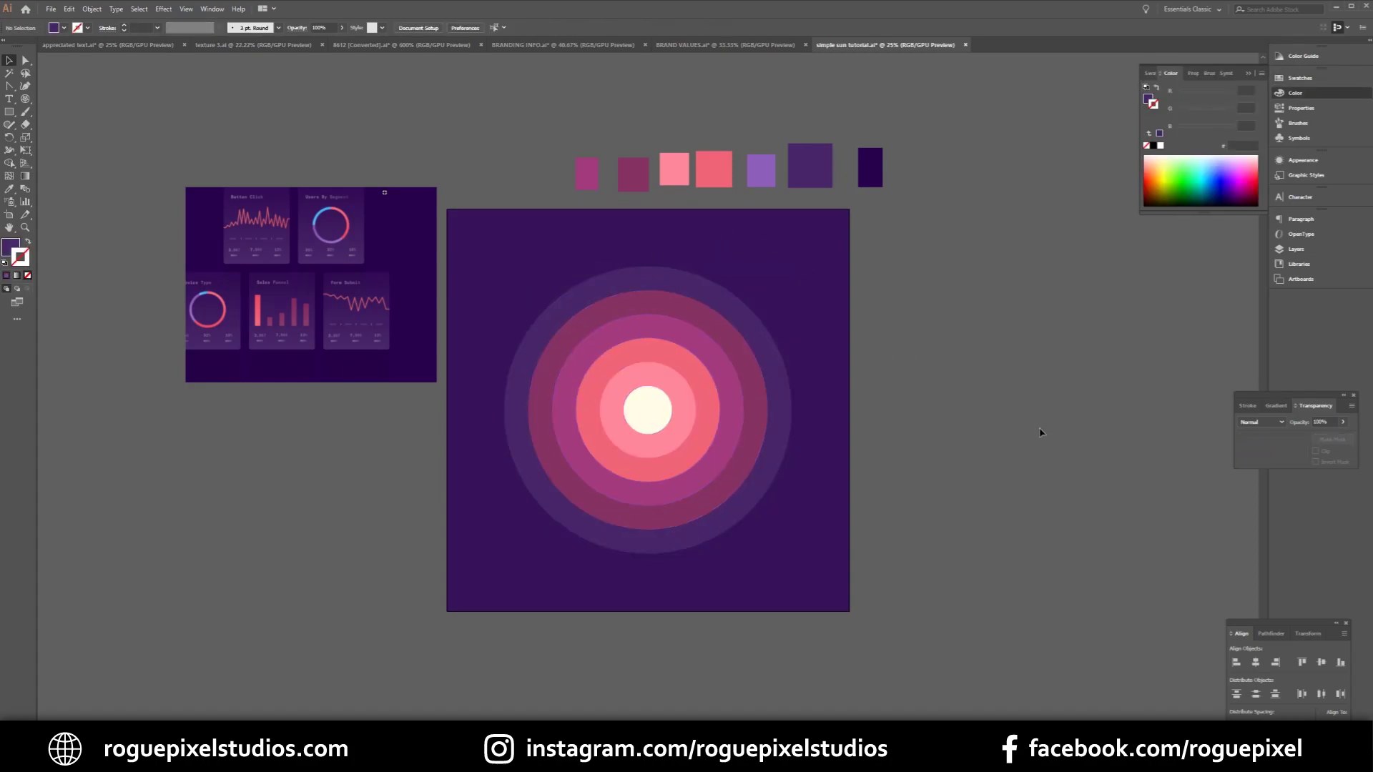
Step: Group the six sun circles, then set the Paintbrush to a purple stroke with no fill
drag(851, 563, 629, 393)
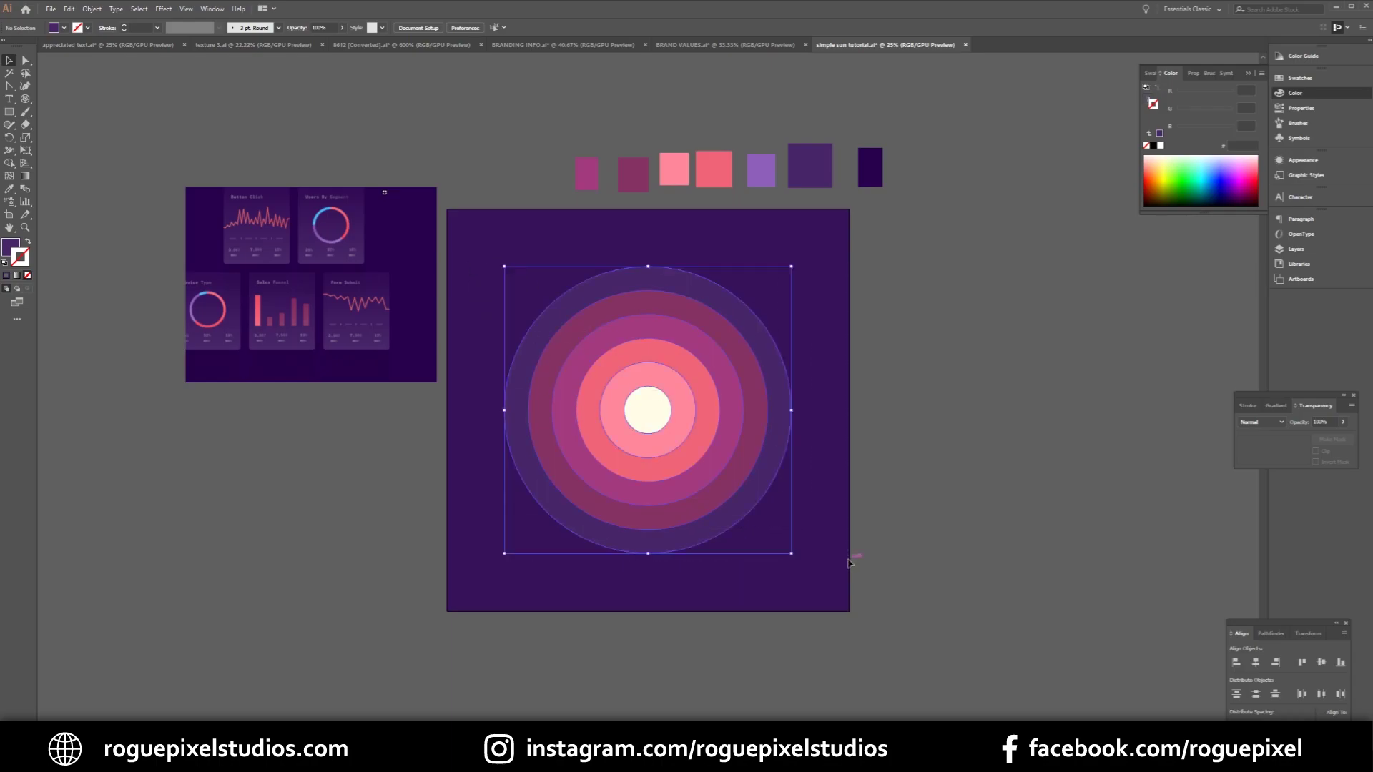
right_click(639, 410)
click(691, 490)
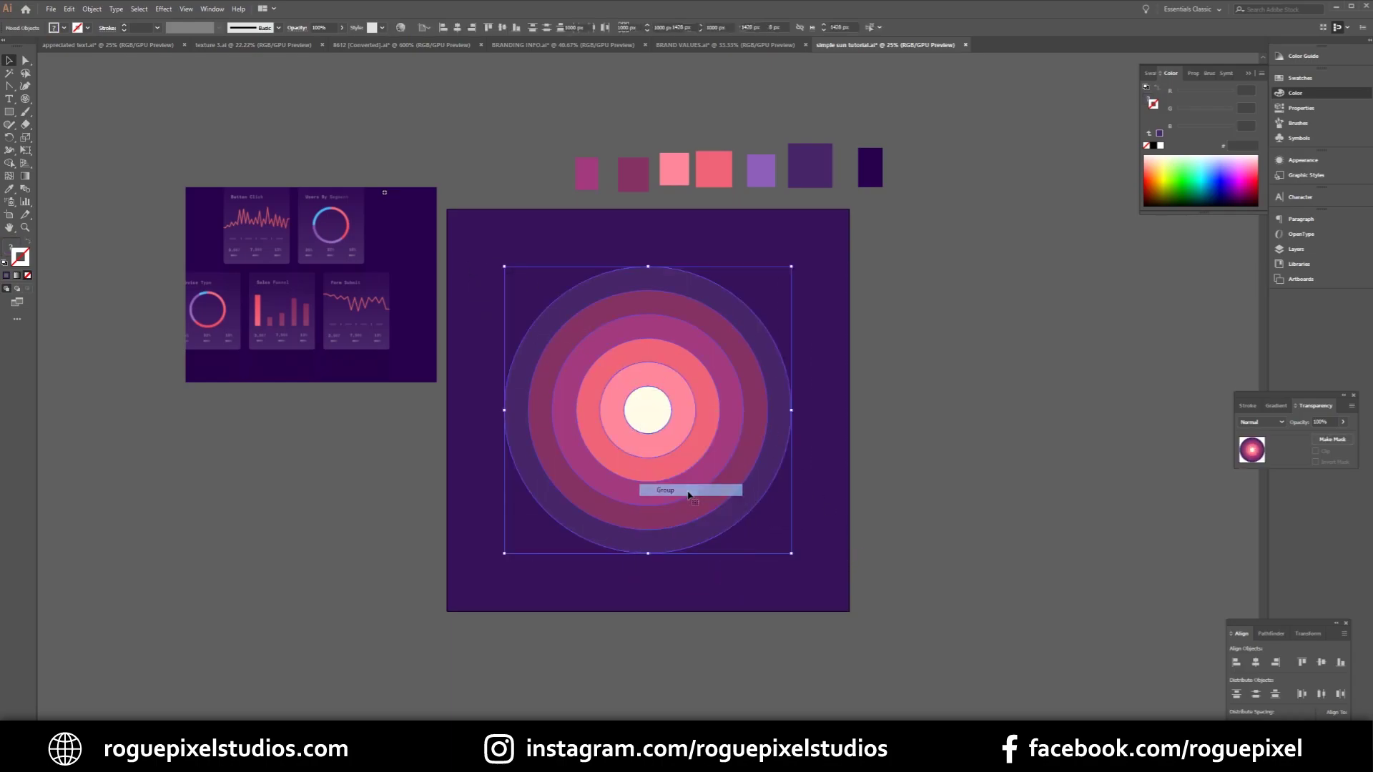
click(974, 408)
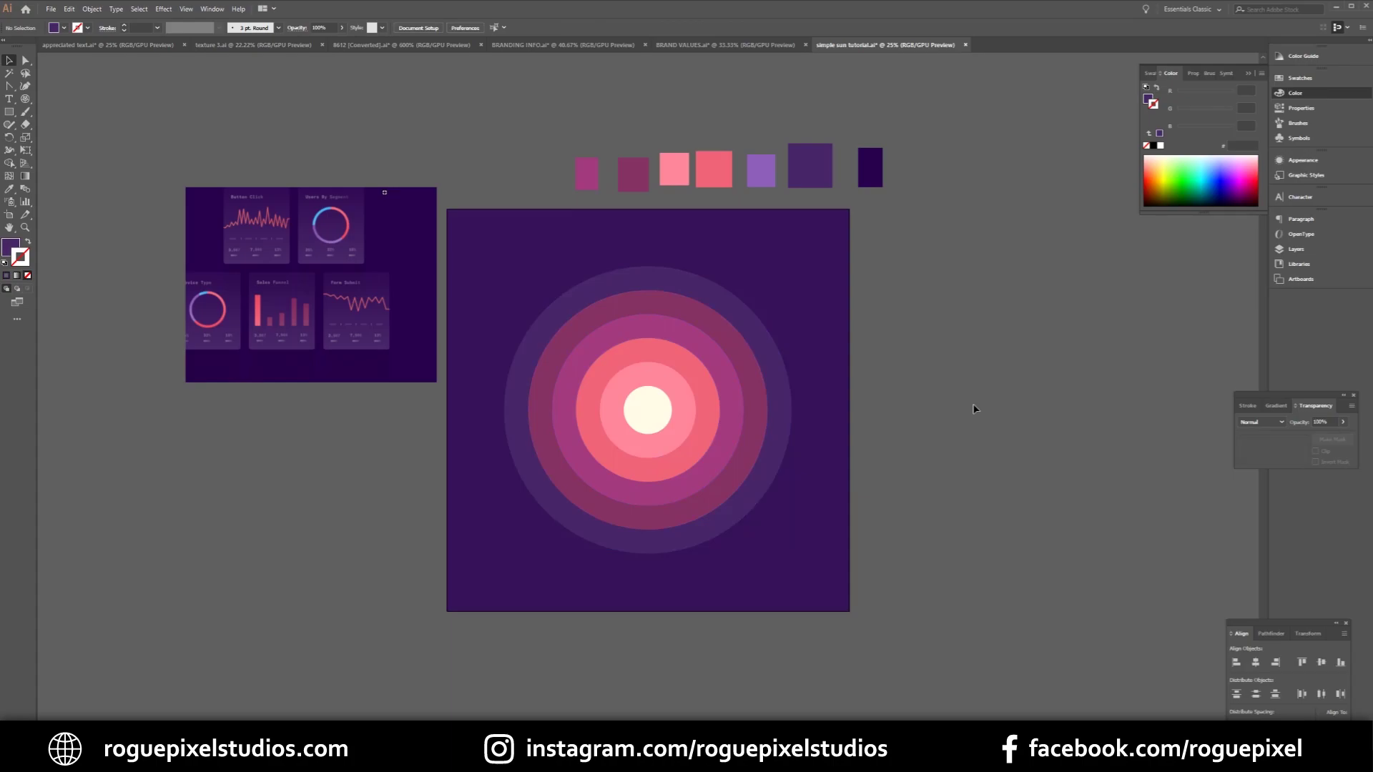
click(25, 111)
click(27, 242)
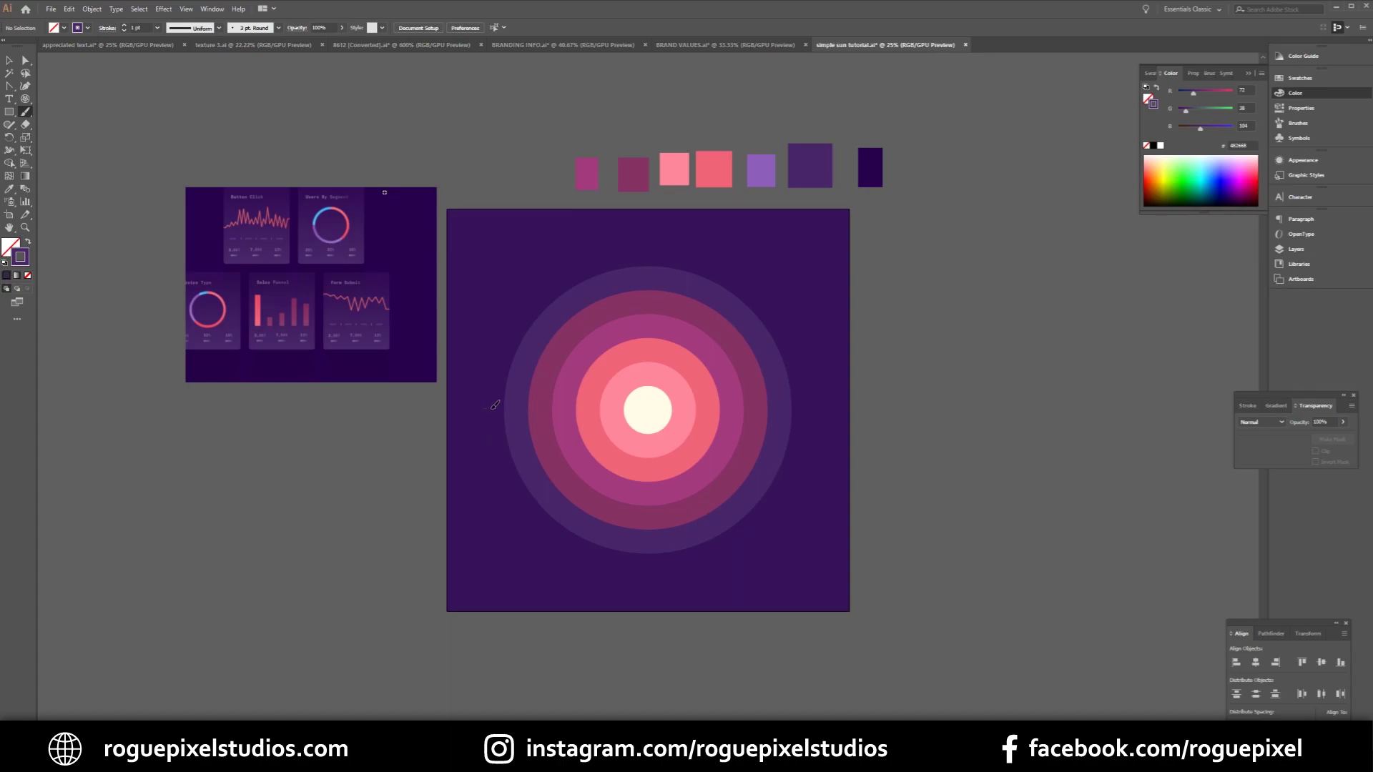
Step: Paint a wavy line across the sun and extend it with Pen points into a closed shape
mouse_move(581, 429)
mouse_down()
mouse_move(641, 419)
mouse_move(691, 430)
mouse_up()
key(p)
click(483, 408)
click(499, 520)
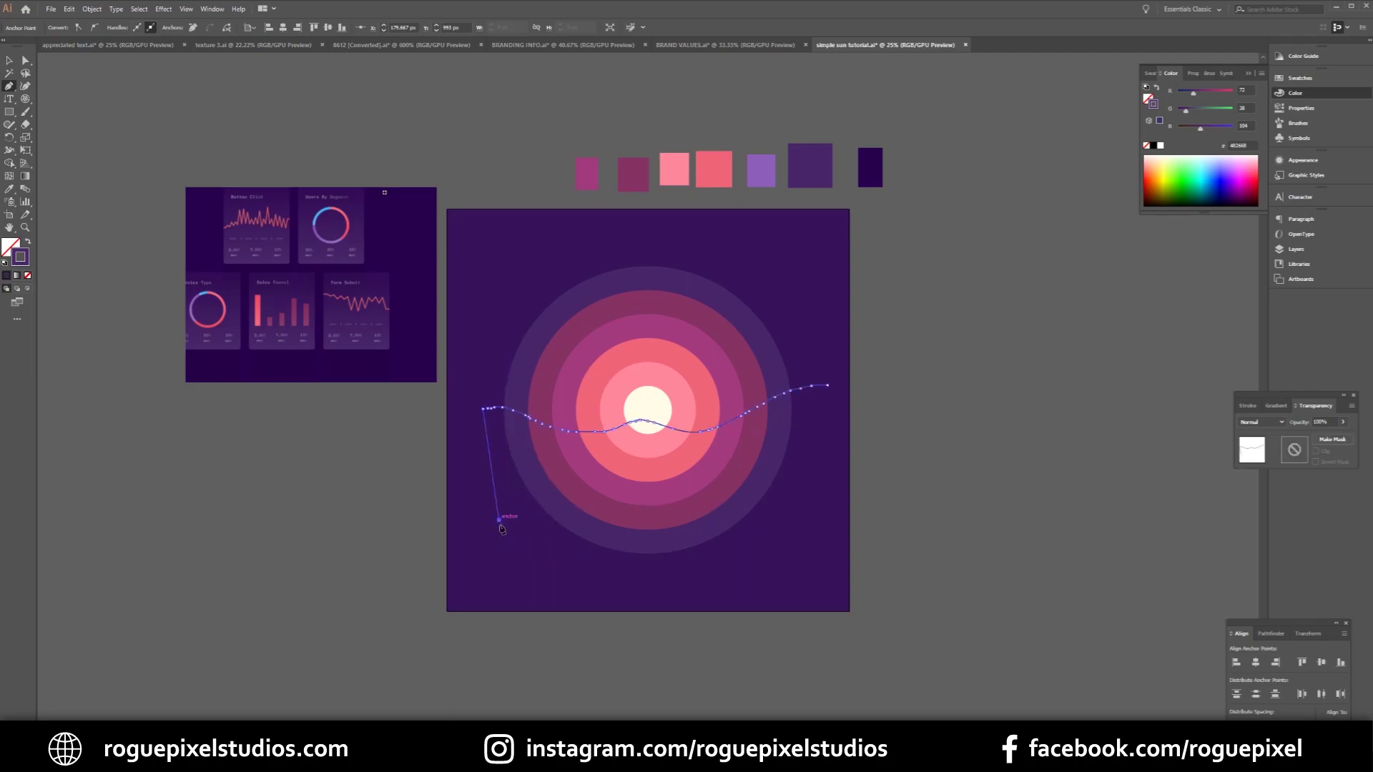
click(591, 579)
click(768, 557)
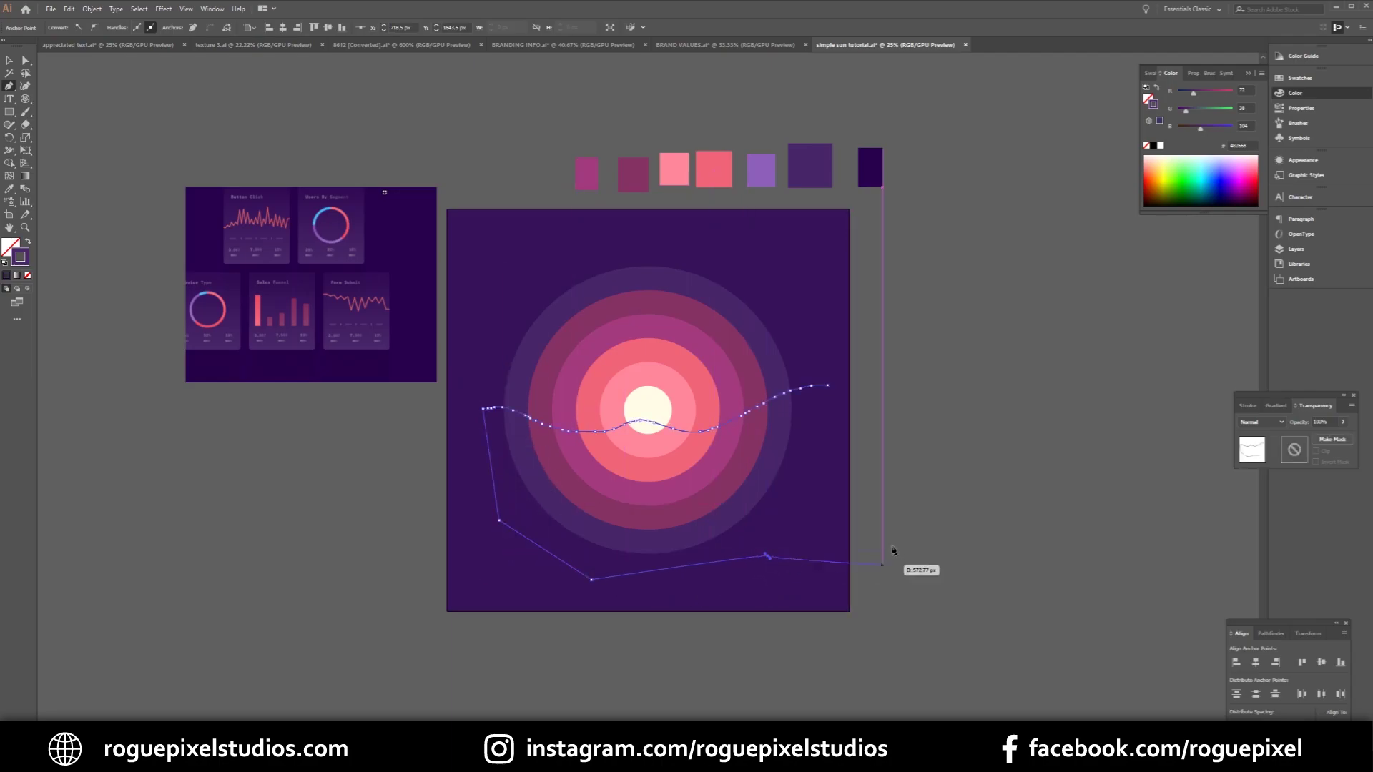
click(828, 442)
click(828, 387)
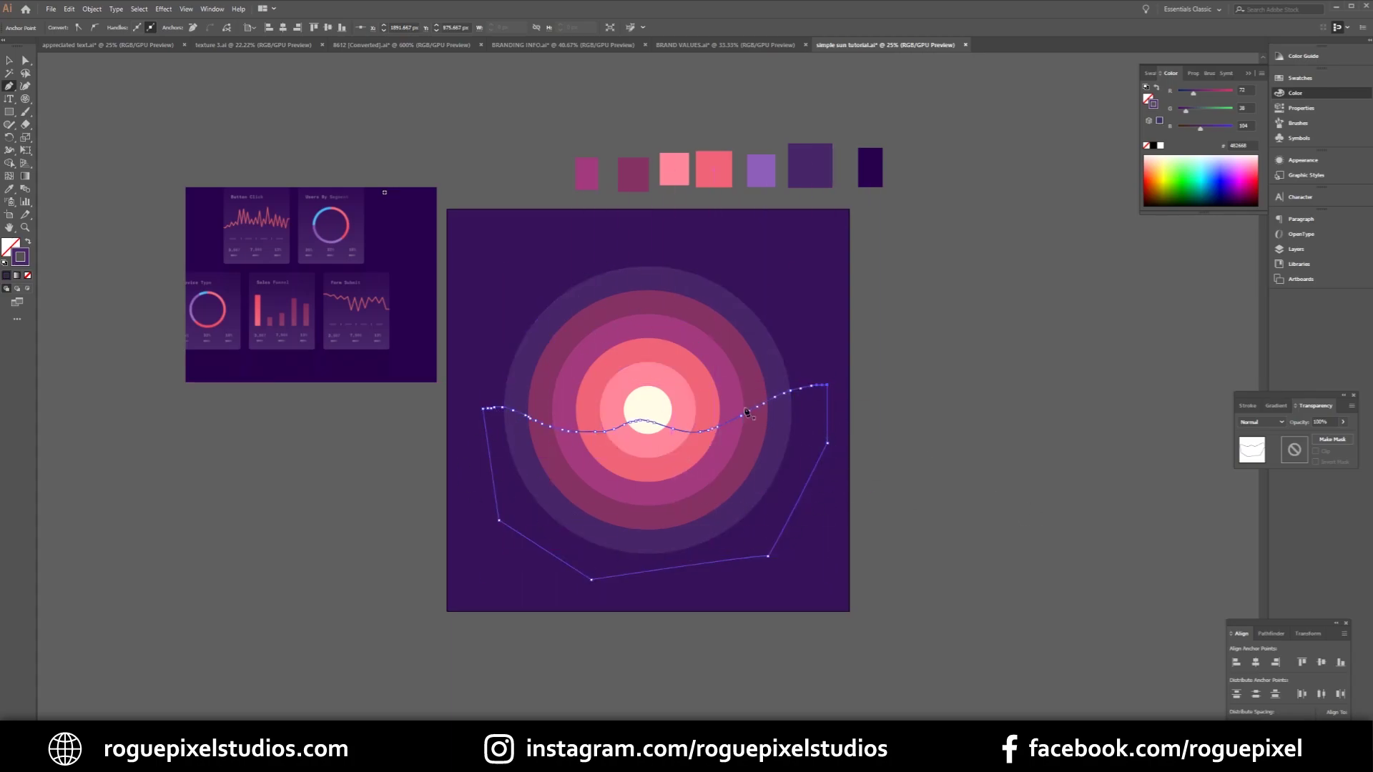
Step: Smooth out the kinks along the closed wave shape's top edge with the Smooth Tool
click(27, 242)
key(v)
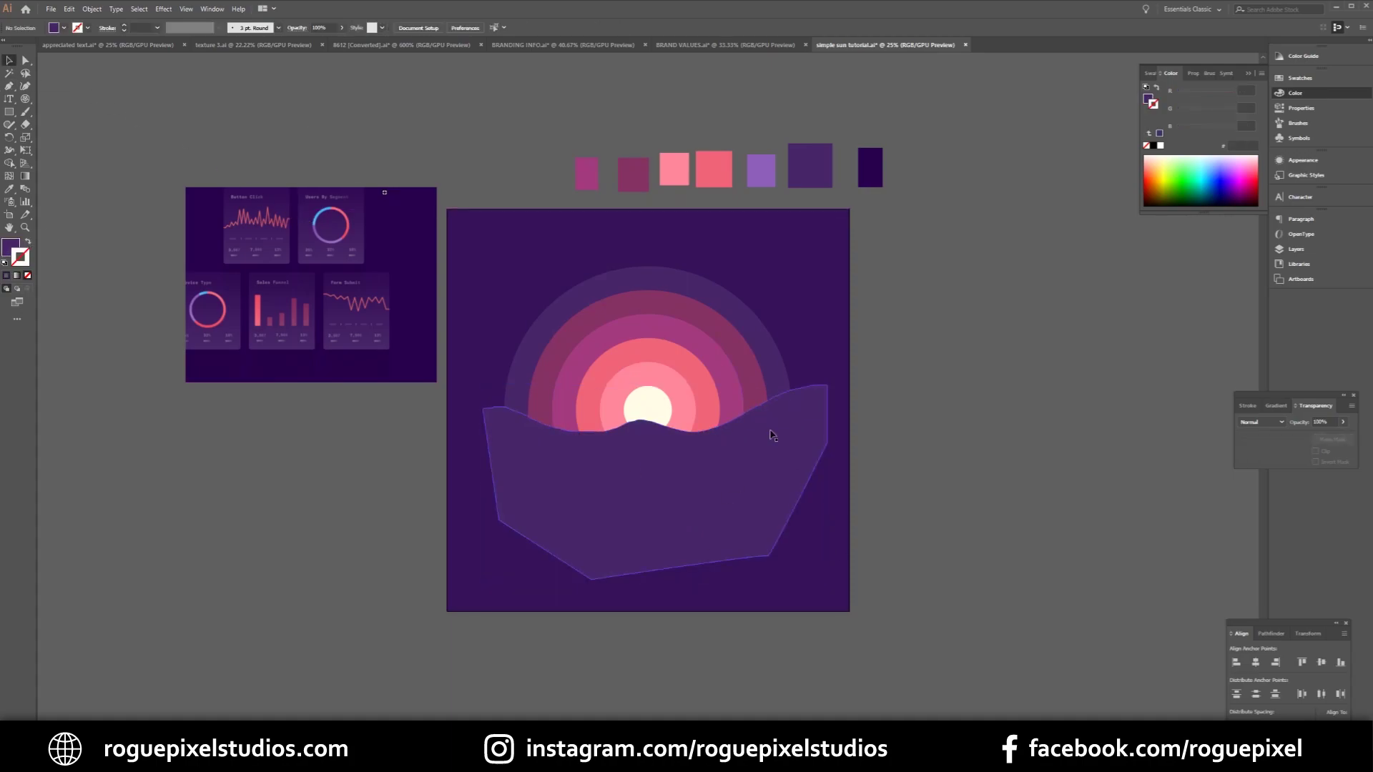
click(769, 432)
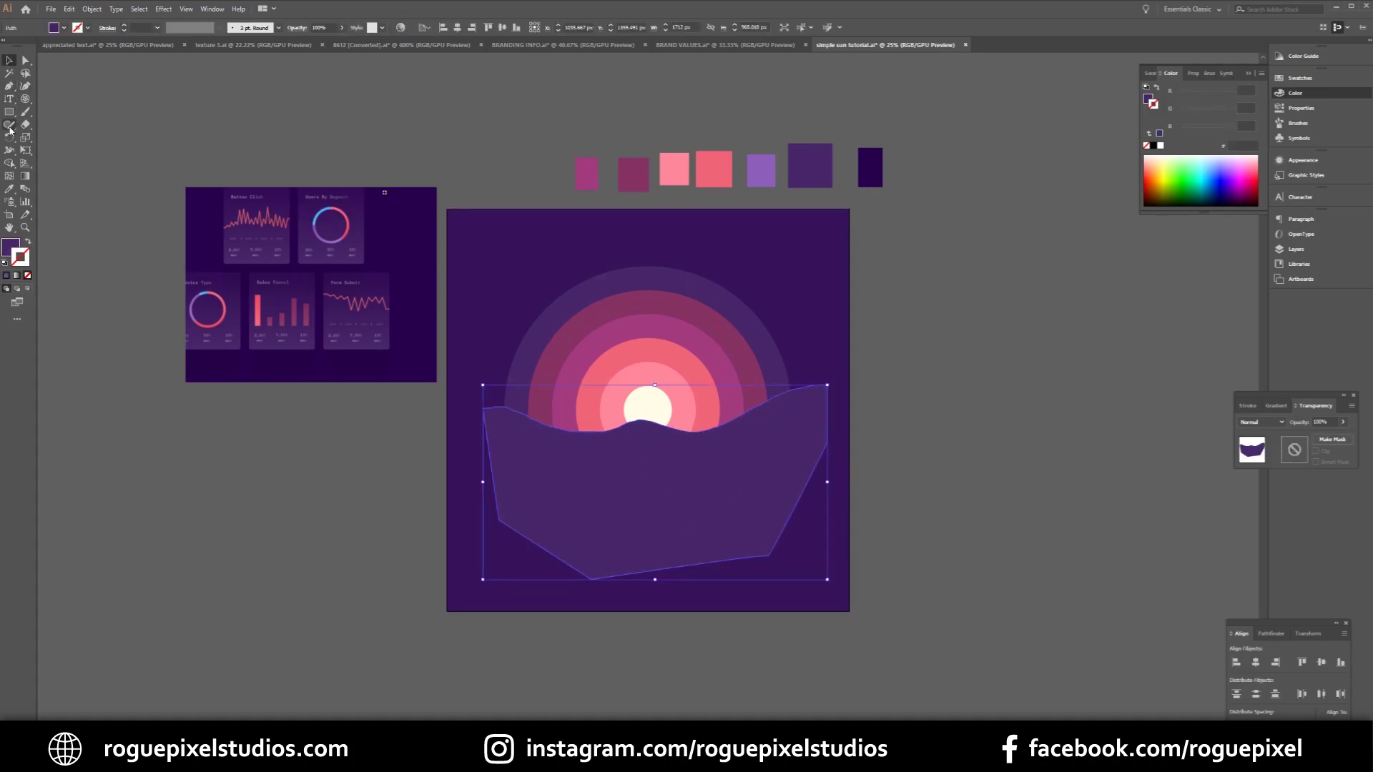
click(9, 125)
click(44, 154)
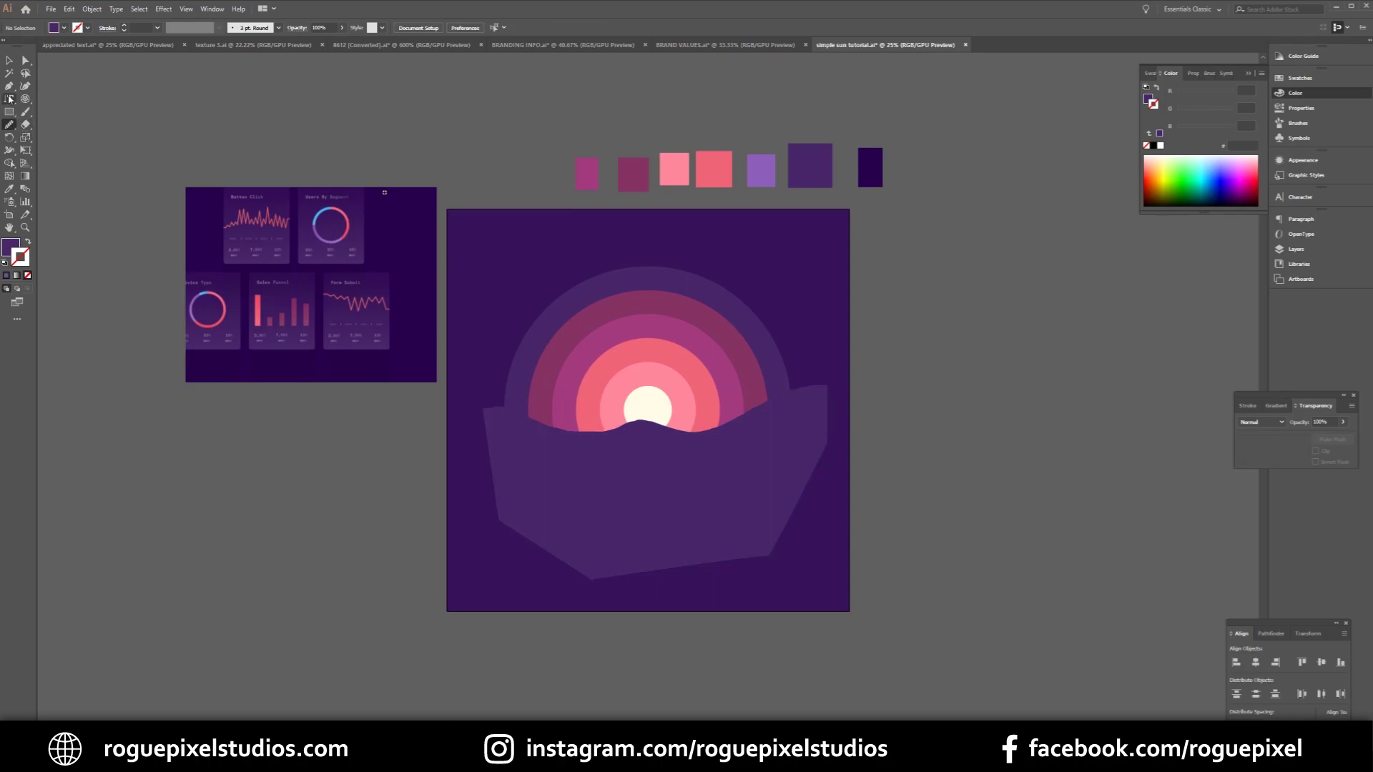
click(10, 62)
click(688, 468)
click(12, 124)
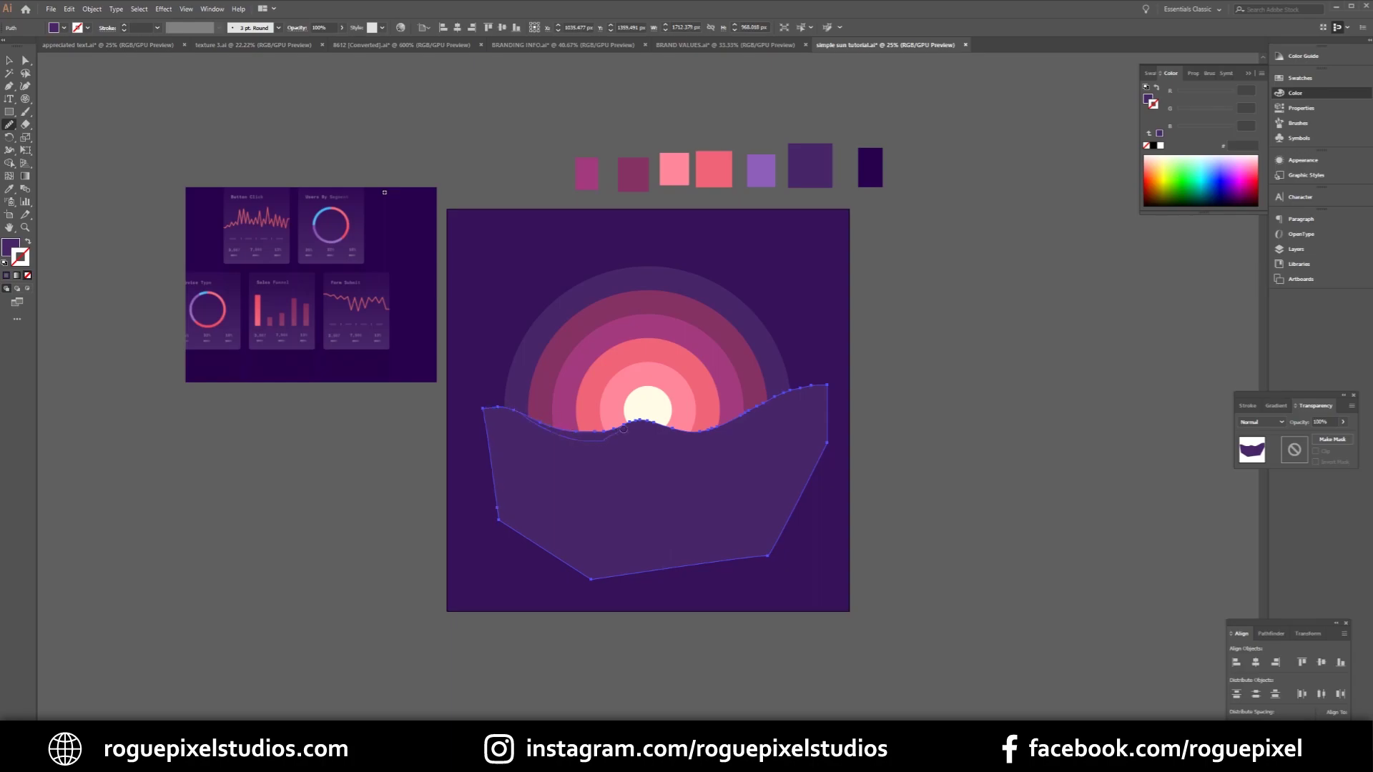
mouse_move(624, 429)
mouse_down()
mouse_move(701, 438)
mouse_move(790, 404)
mouse_up()
Step: Eyedrop the dark background purple onto the wave and nudge it up slightly
click(10, 62)
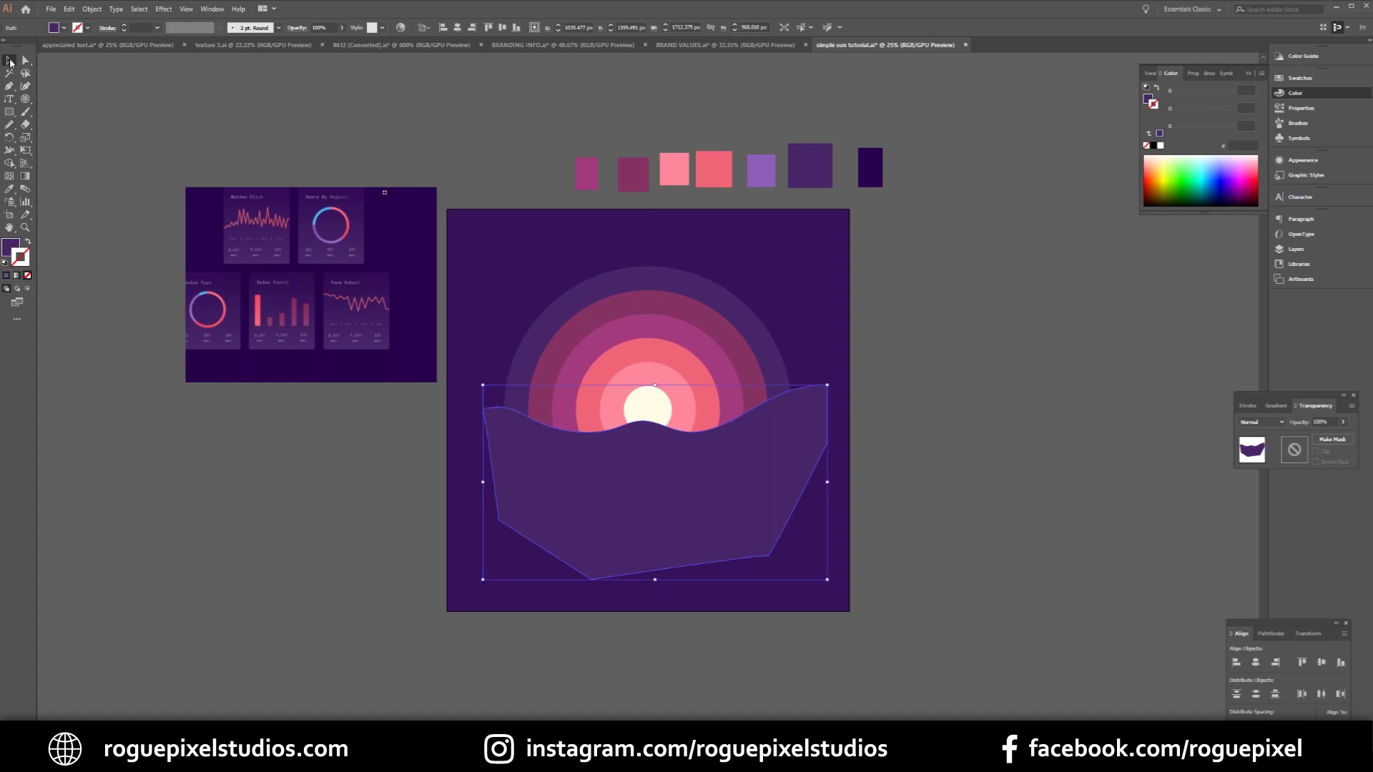
click(9, 190)
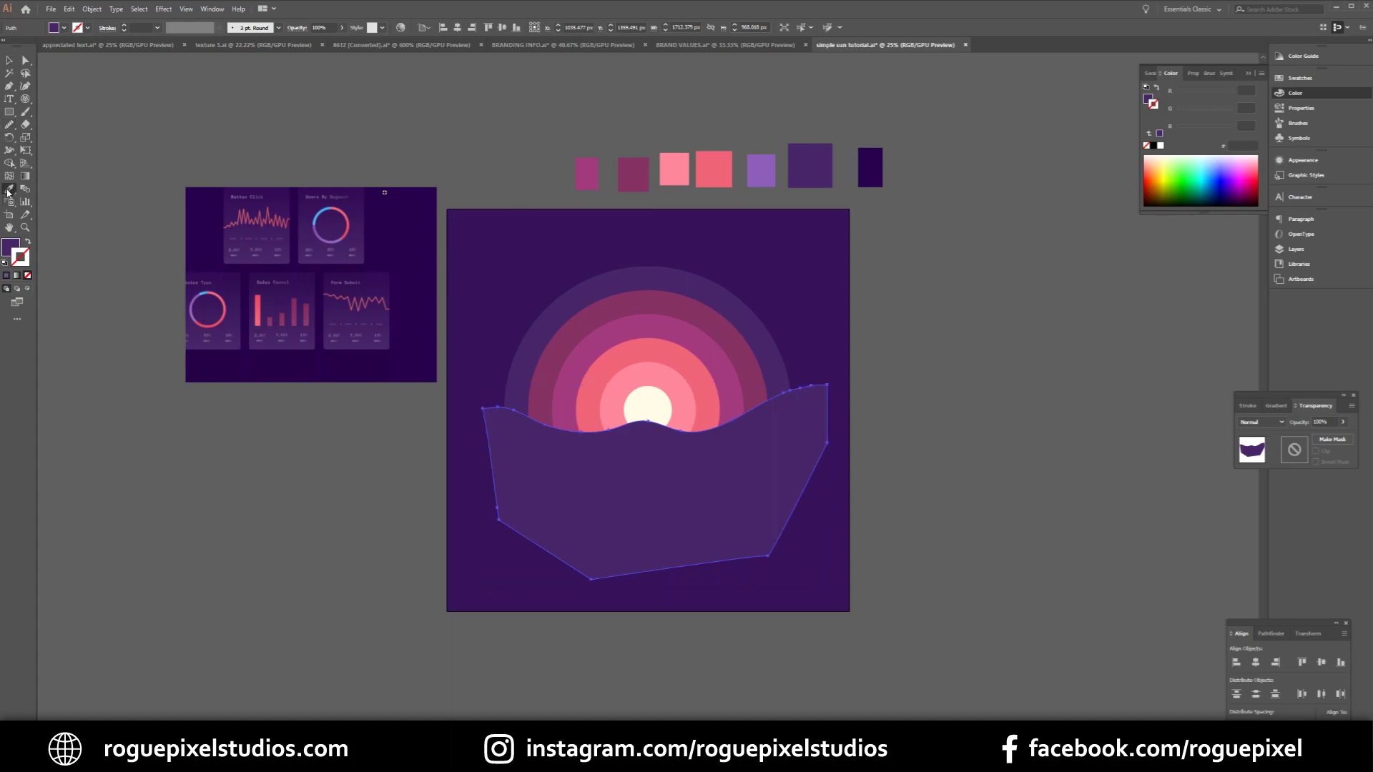
click(823, 254)
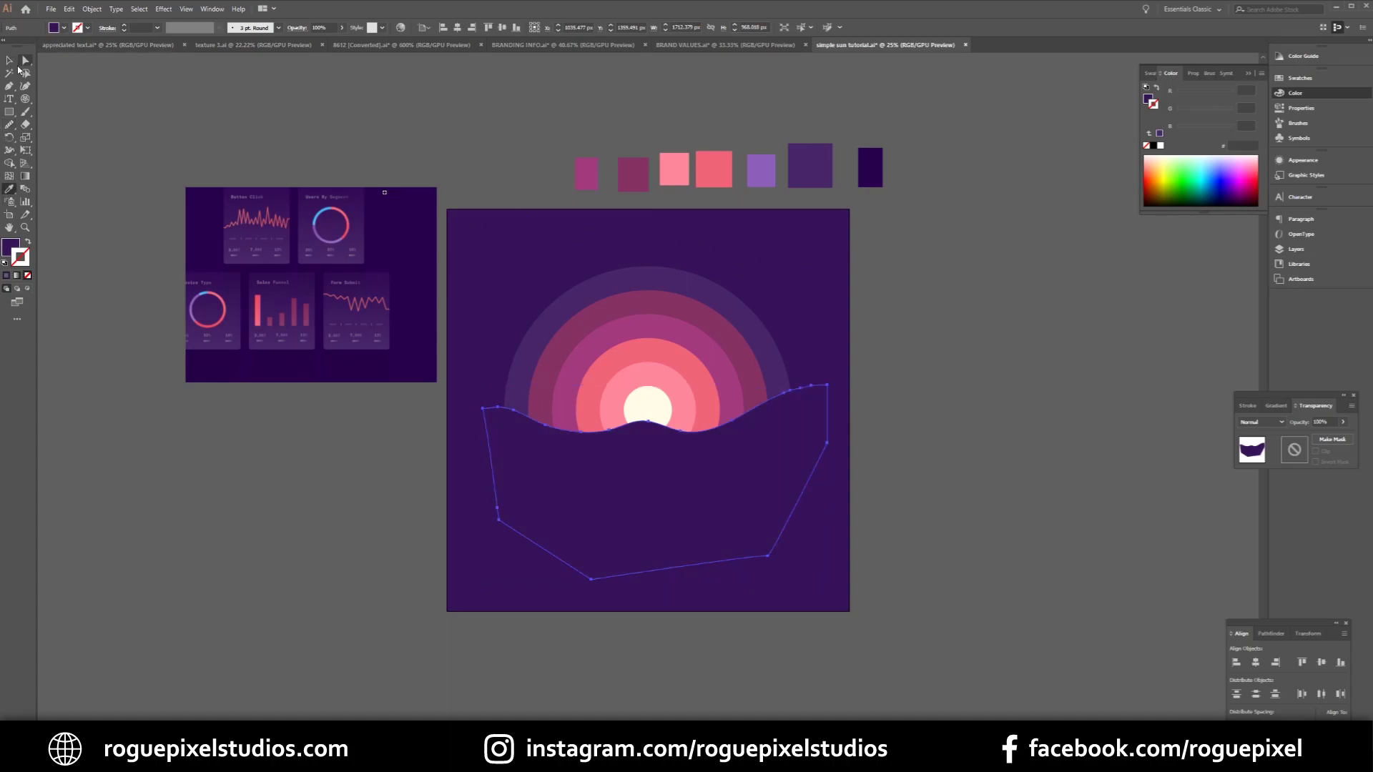
click(10, 62)
click(437, 127)
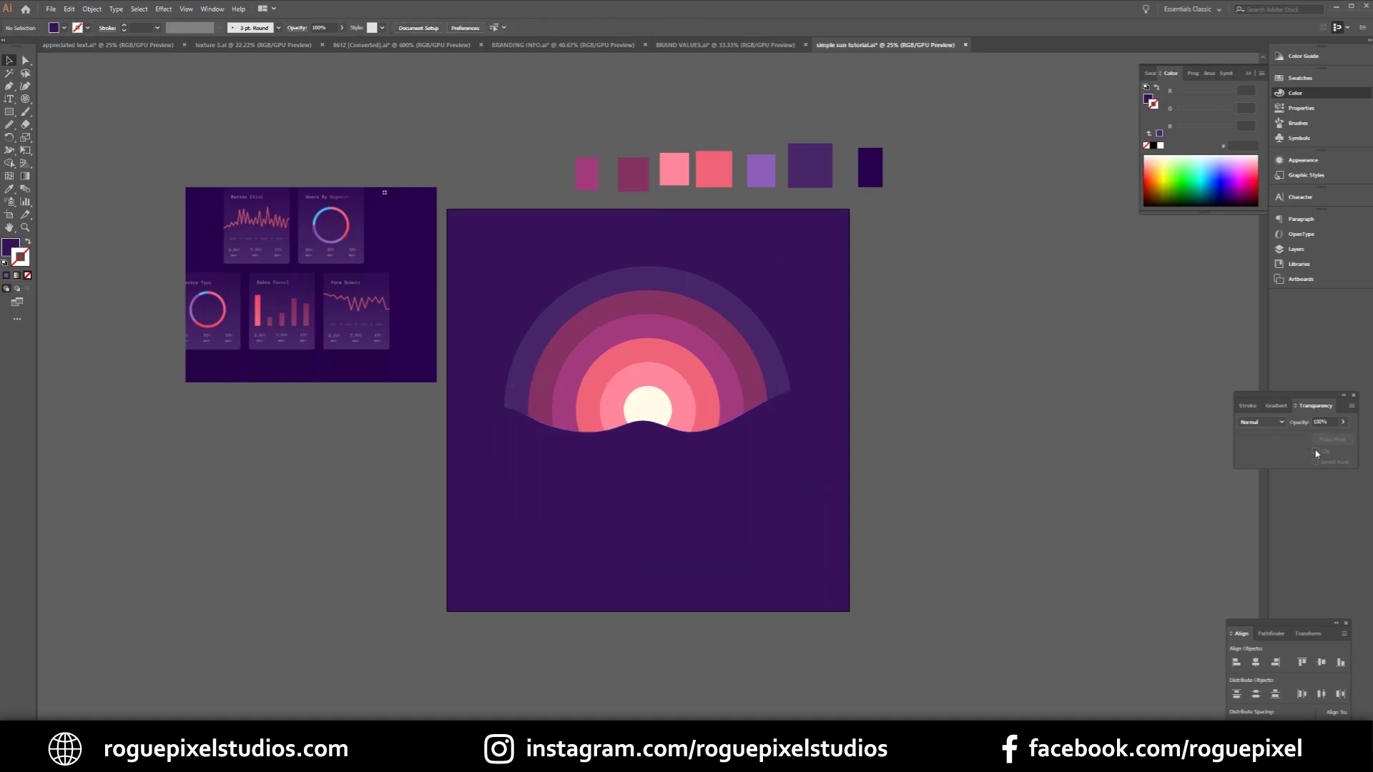
mouse_move(747, 487)
mouse_down()
mouse_move(755, 470)
mouse_move(757, 484)
mouse_move(737, 484)
mouse_up()
click(1033, 407)
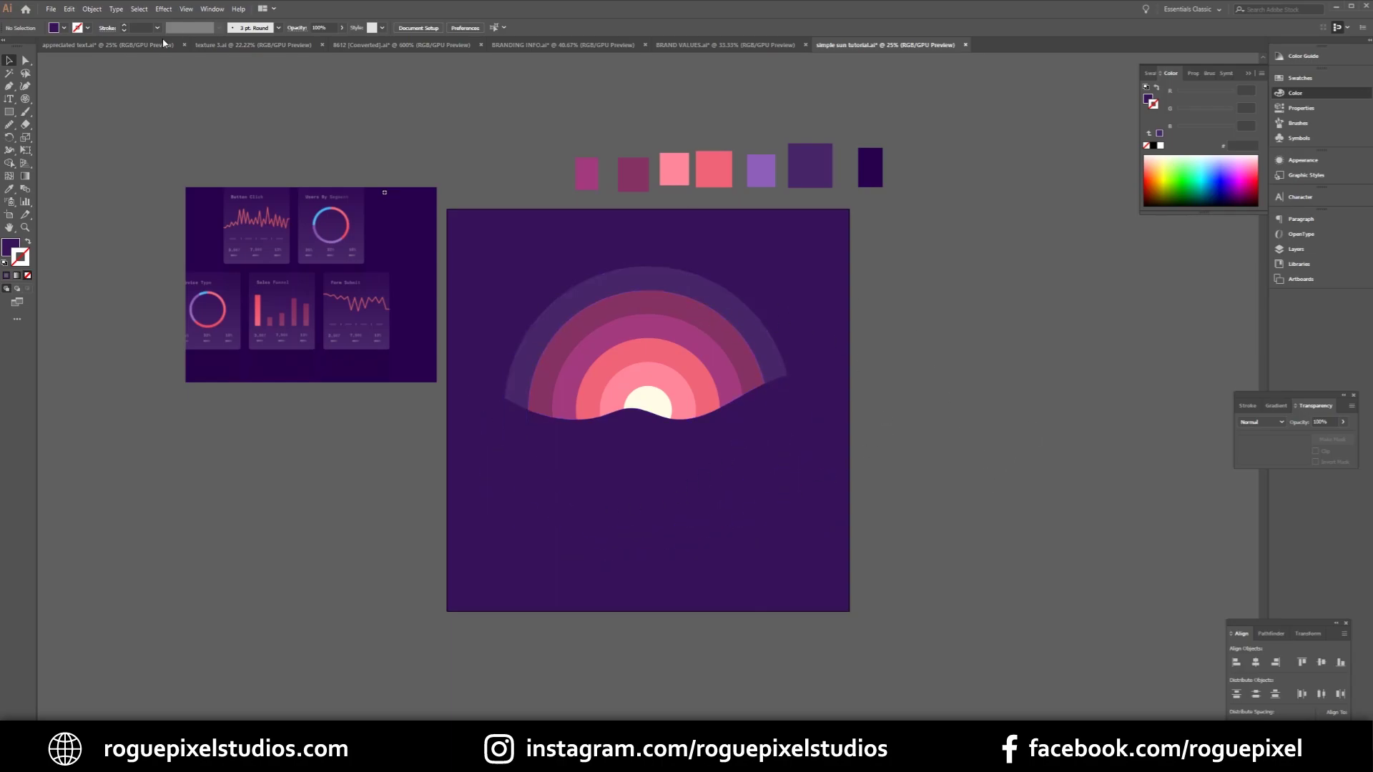
Step: Sample the sun centre's cream and draw a cream circle in the top-left corner
click(10, 114)
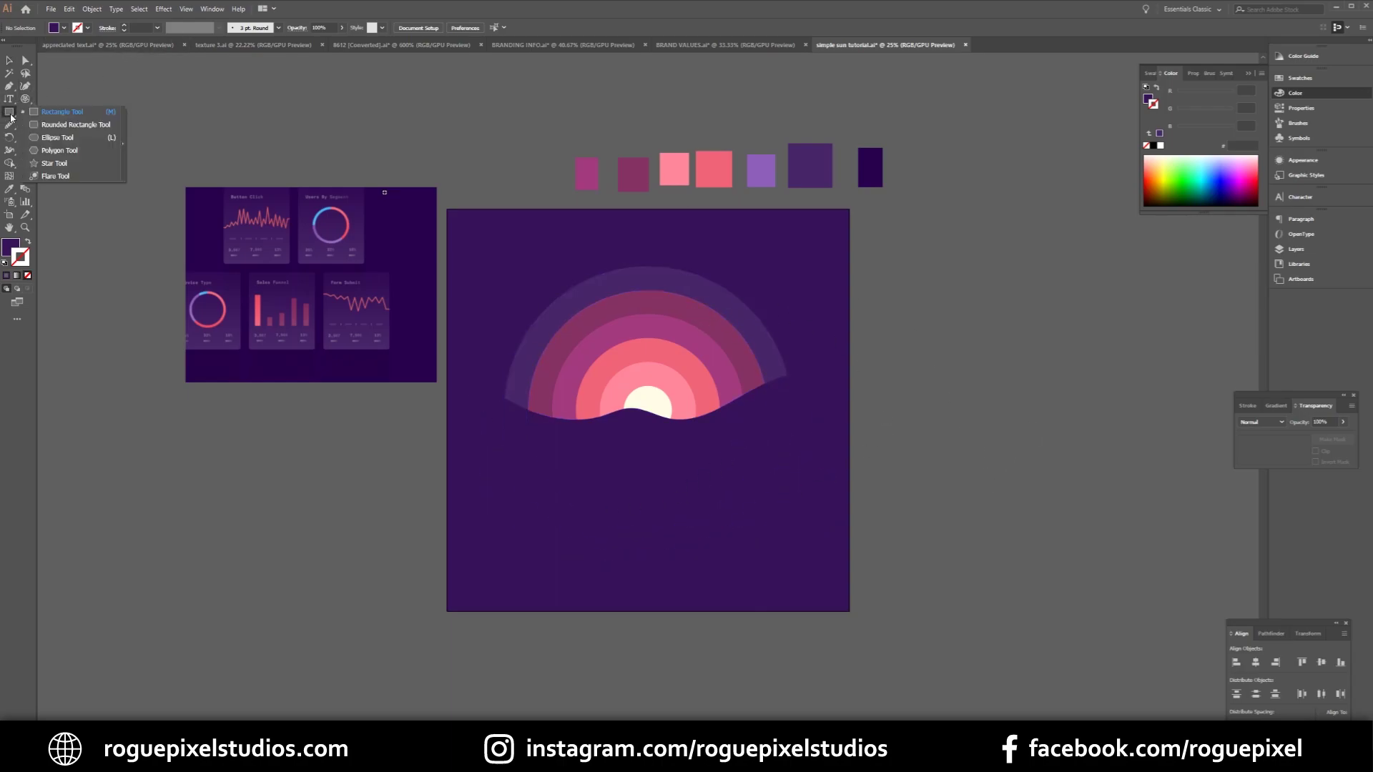
click(58, 137)
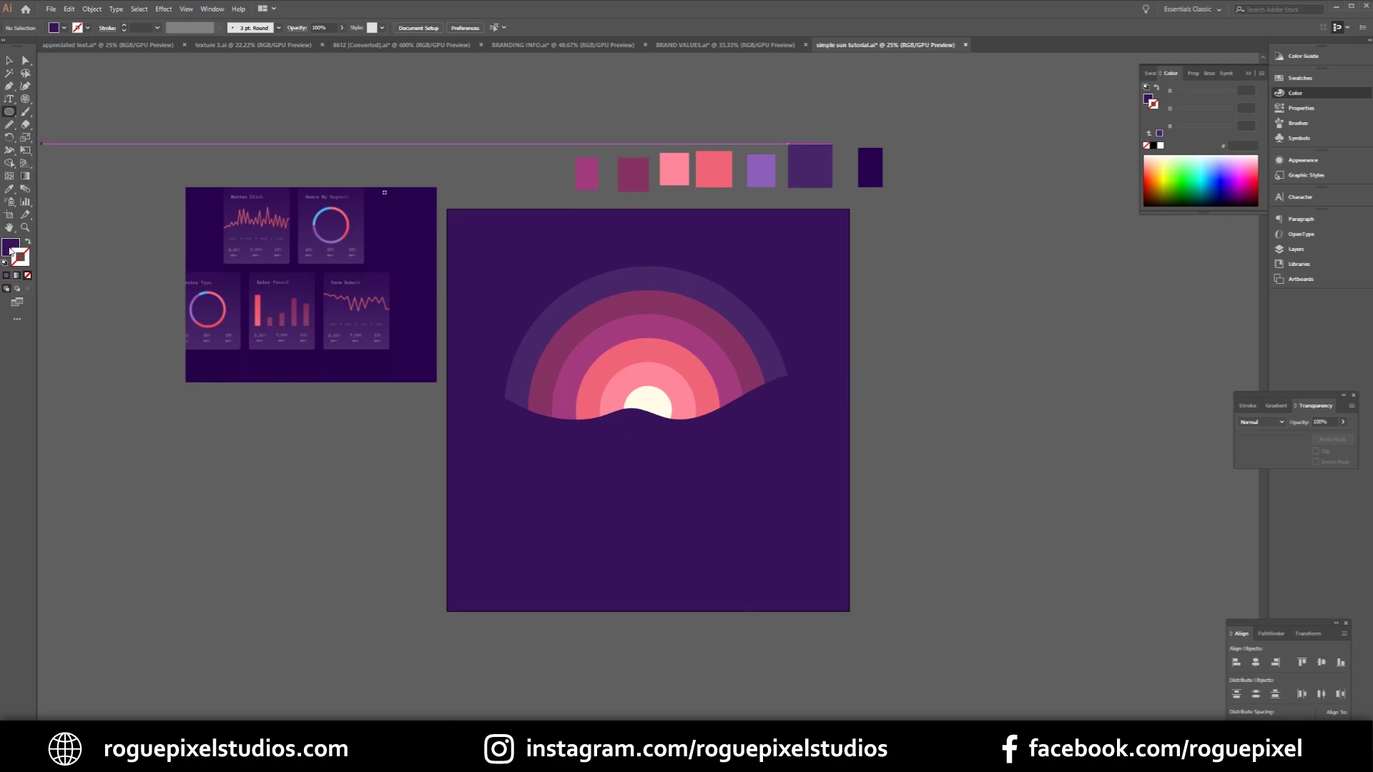
click(9, 189)
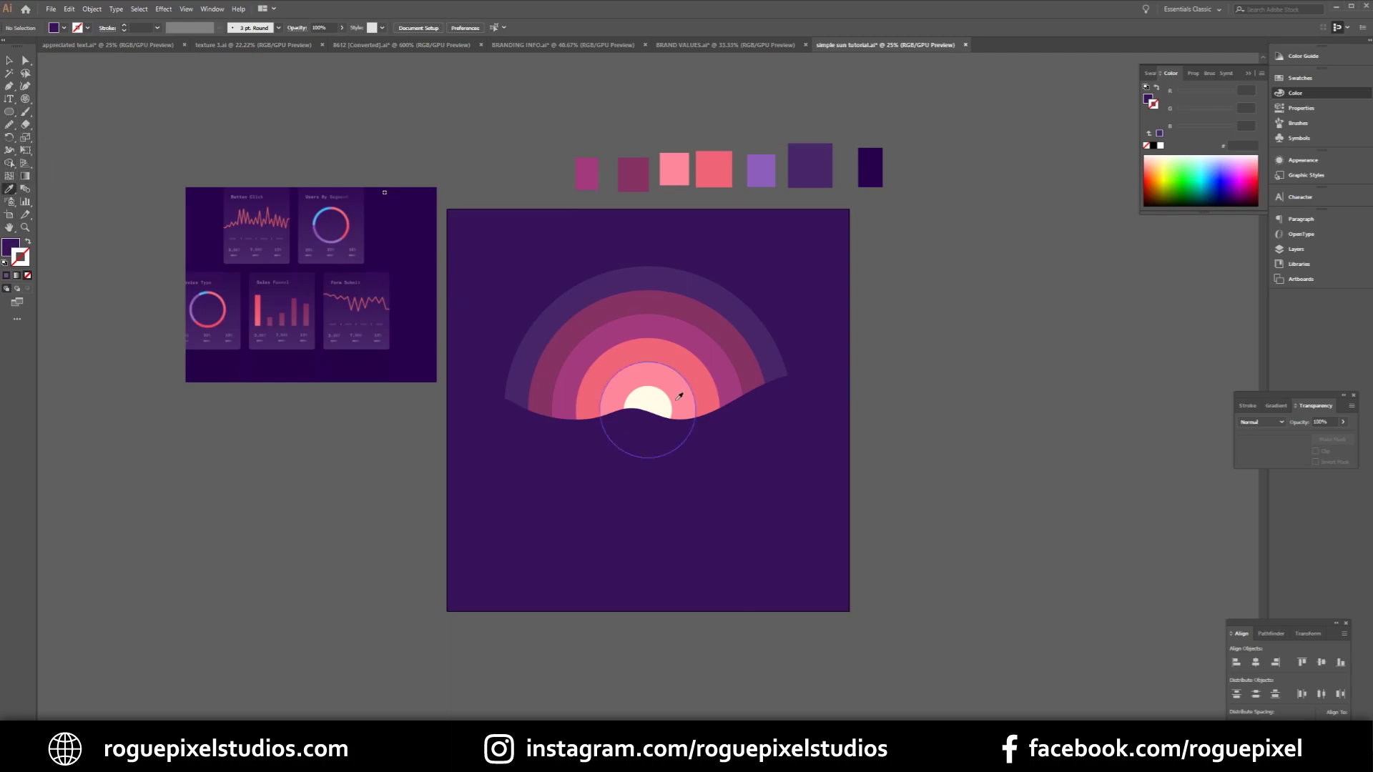
click(647, 401)
click(10, 111)
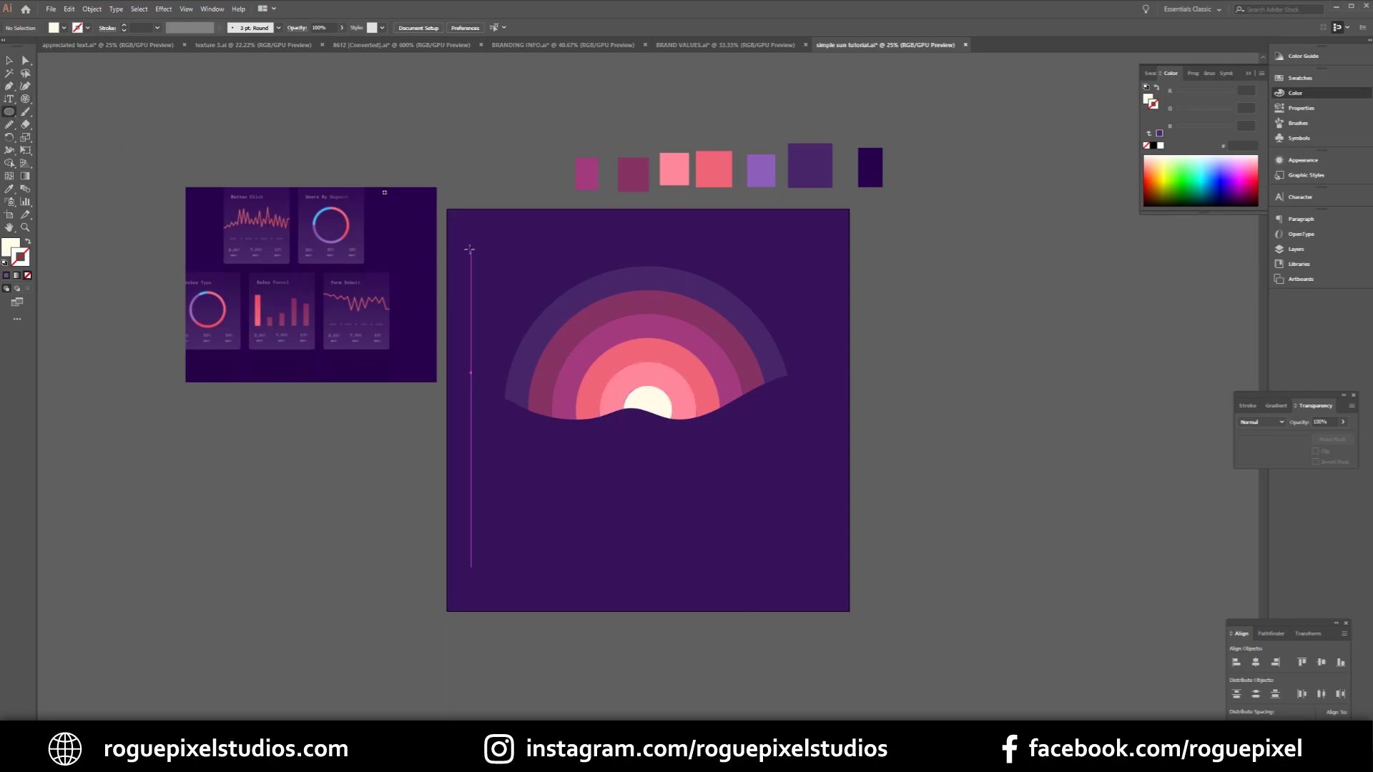
mouse_move(505, 233)
mouse_down()
mouse_move(547, 264)
mouse_move(500, 258)
mouse_up()
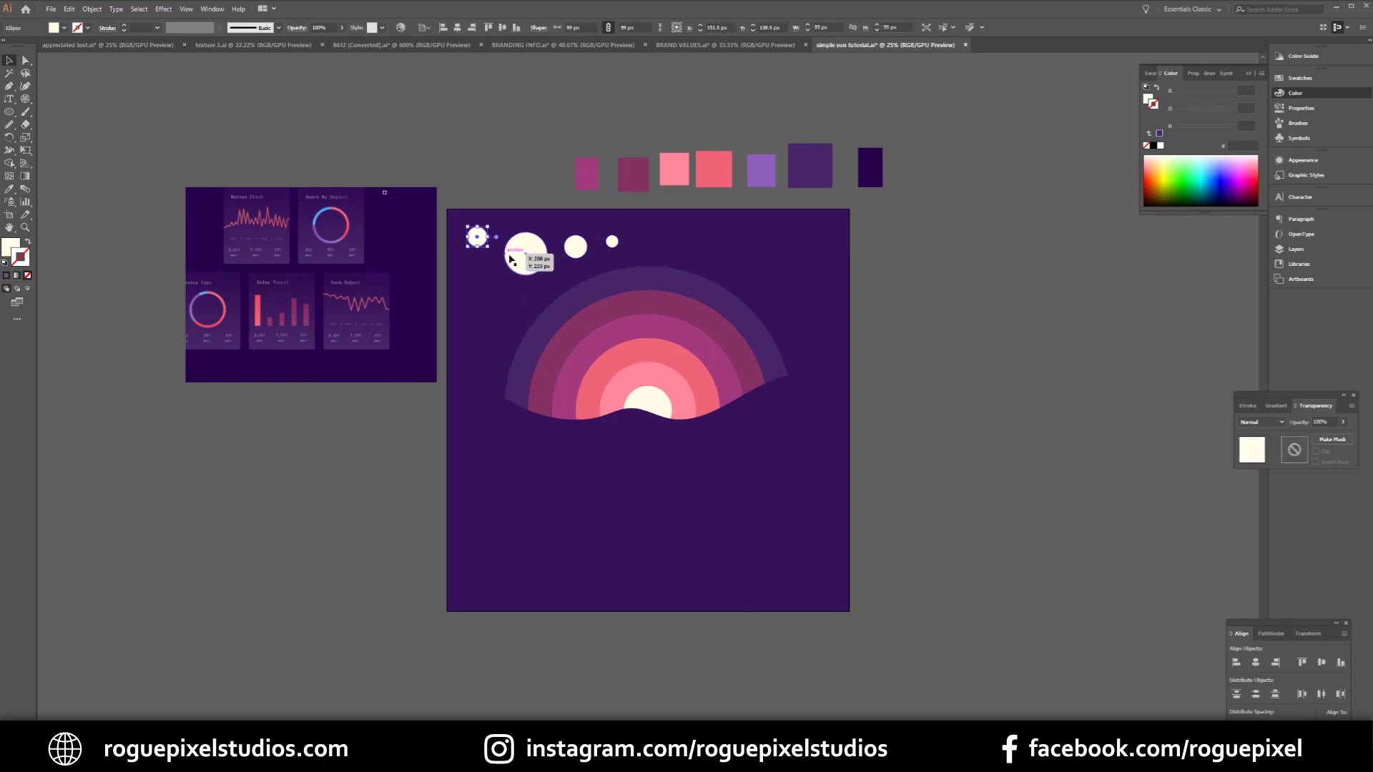
key(v)
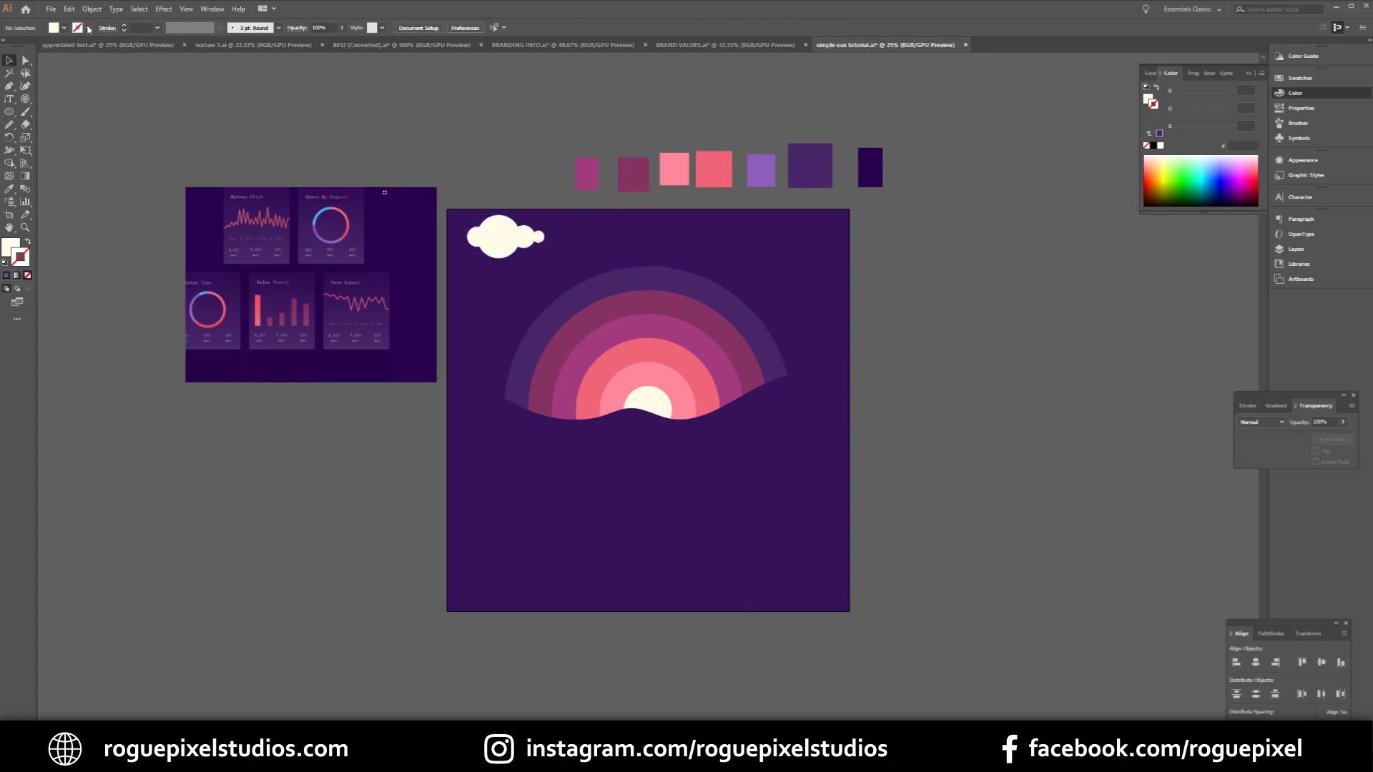
Step: Draw a cream rectangle along the cloud's base, then select all and zoom in
drag(10, 113, 54, 113)
drag(458, 236, 559, 280)
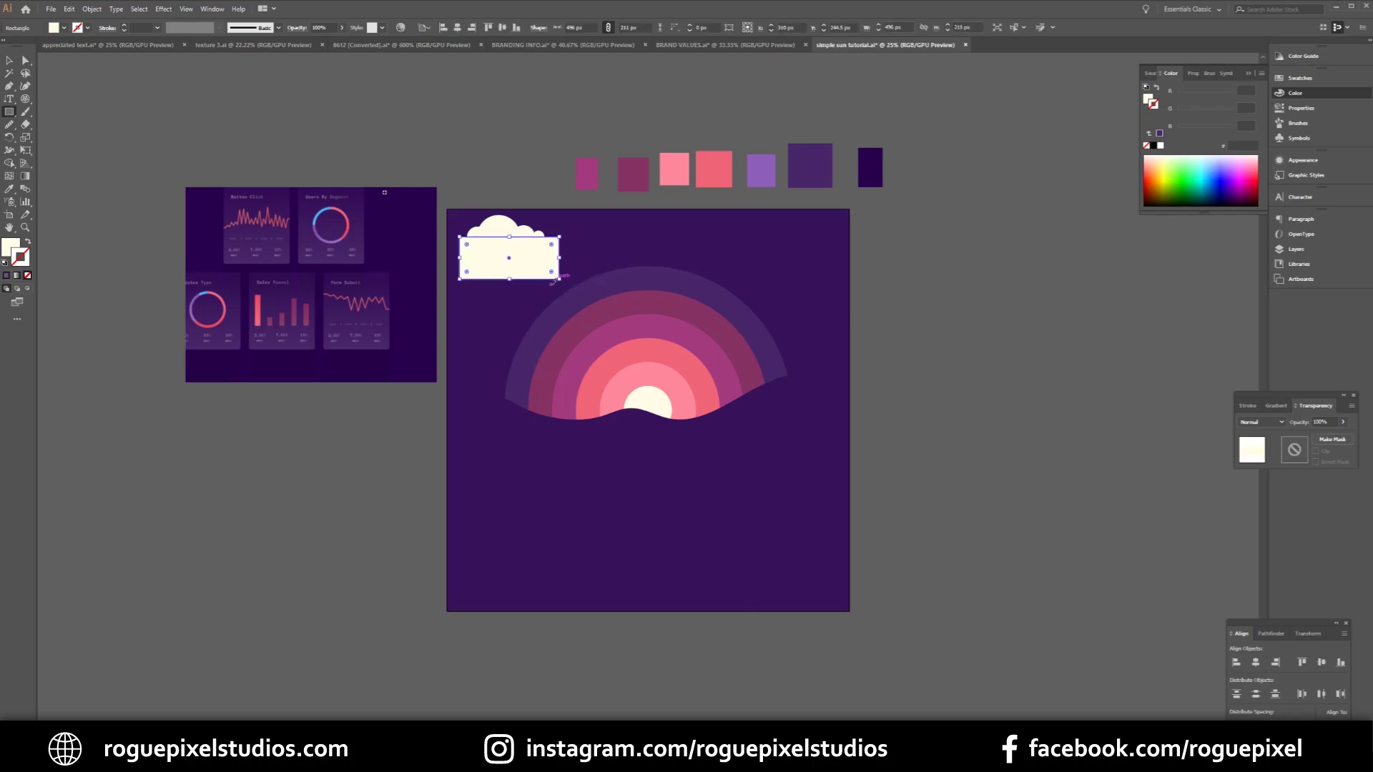
key(v)
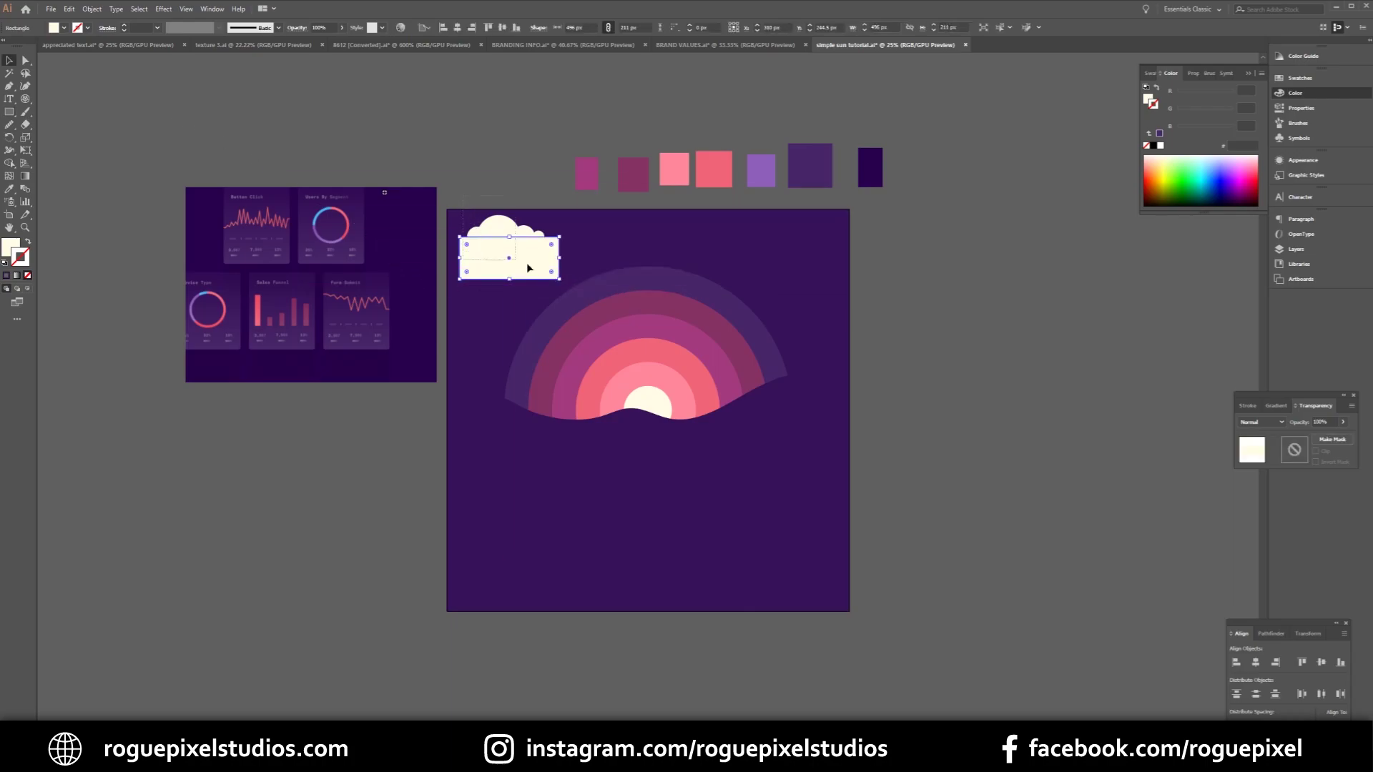
key(ctrl+a)
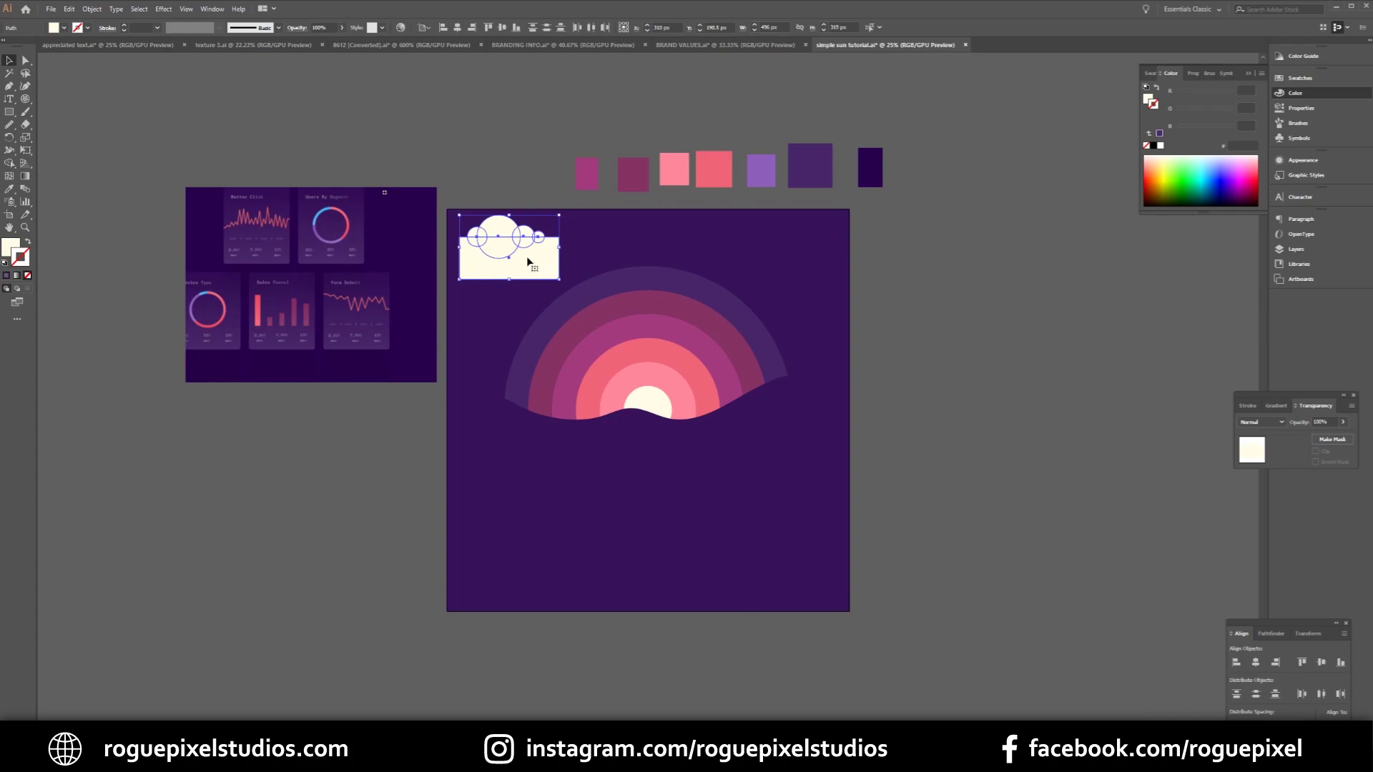
key(ctrl+=)
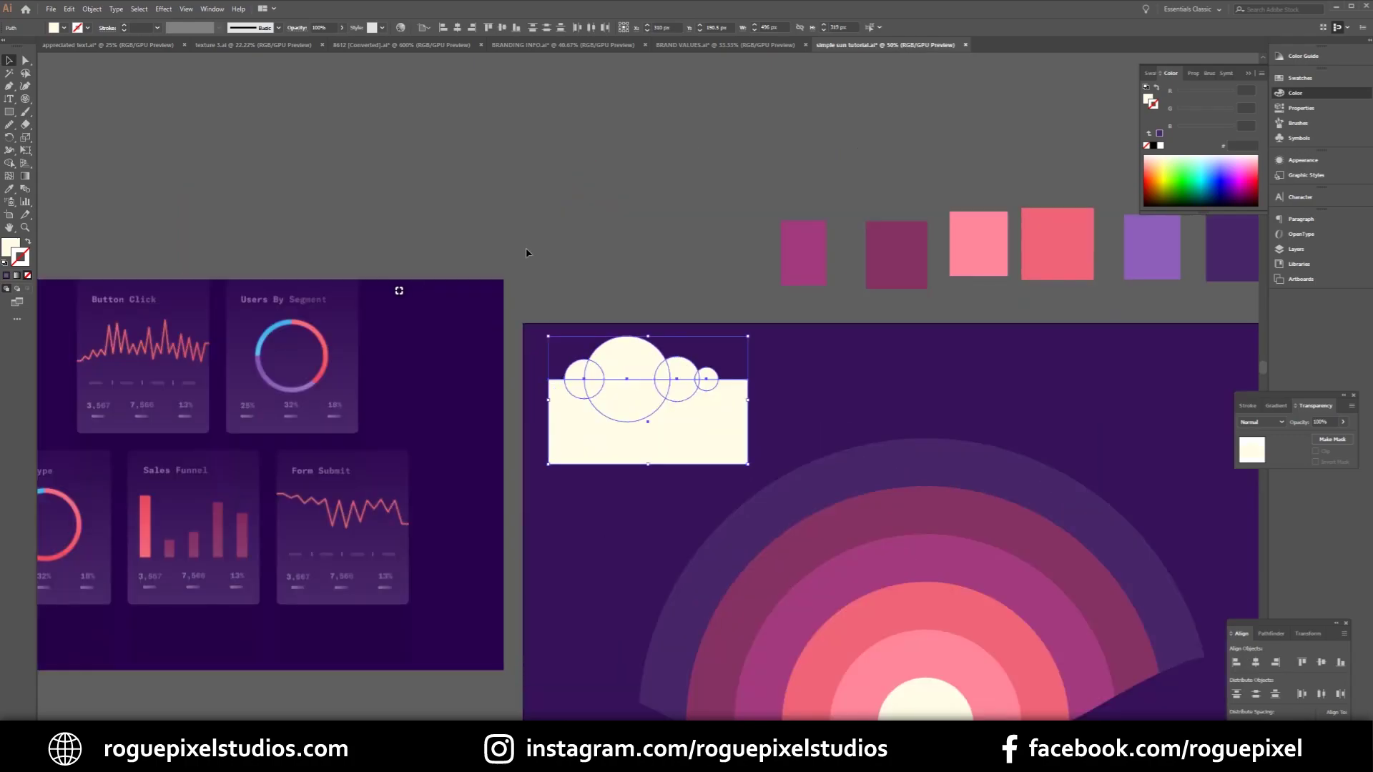
Step: Divide the cloud and rectangle in Pathfinder, ungroup them and delete the leftover rectangle piece
click(1270, 634)
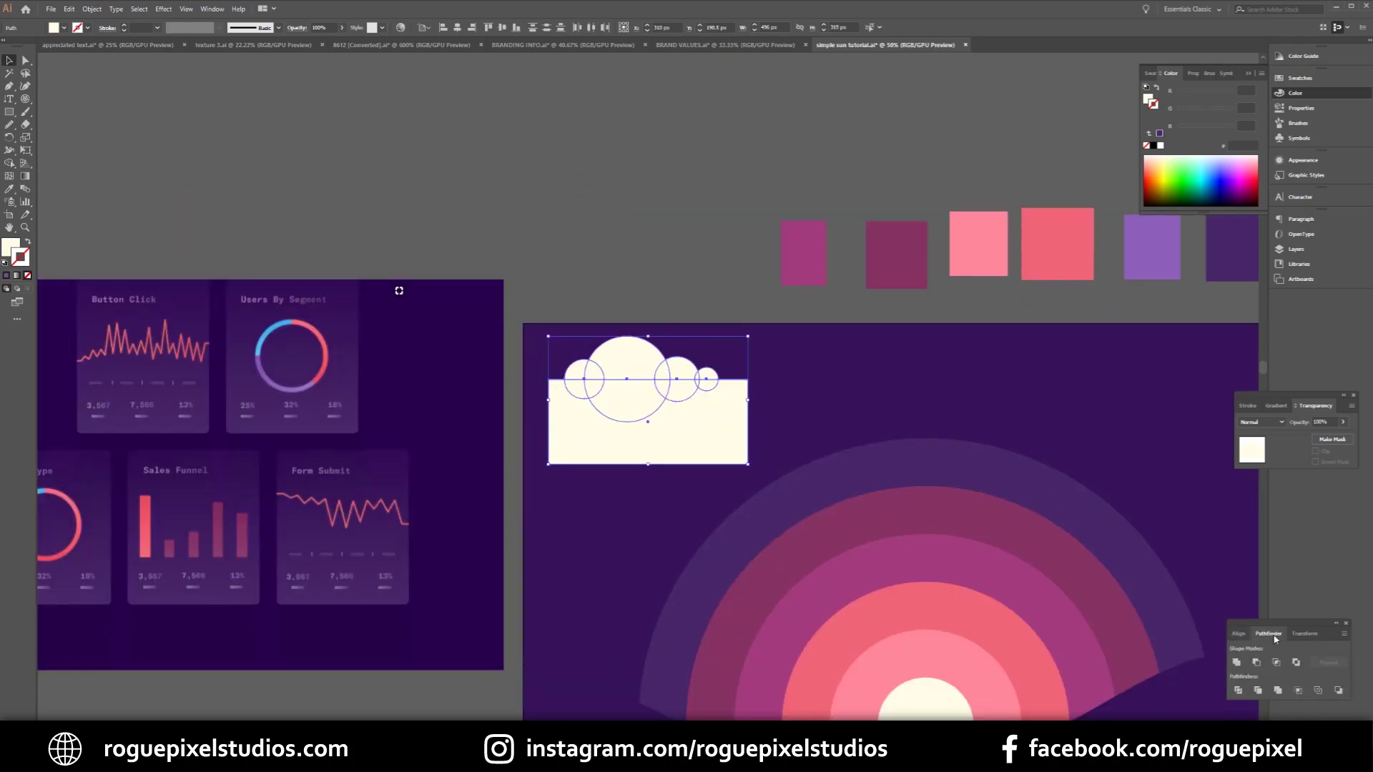
click(1239, 691)
right_click(737, 429)
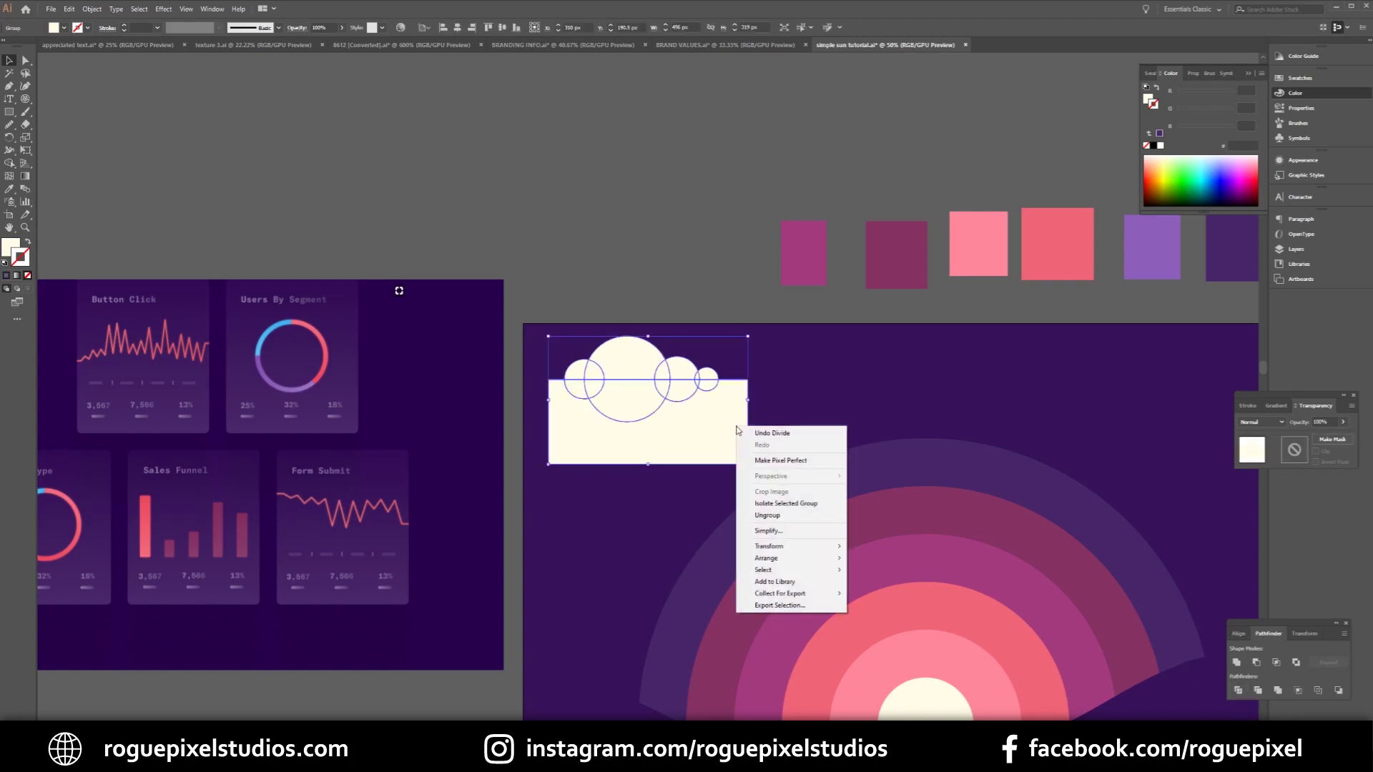
click(767, 515)
click(675, 208)
click(714, 435)
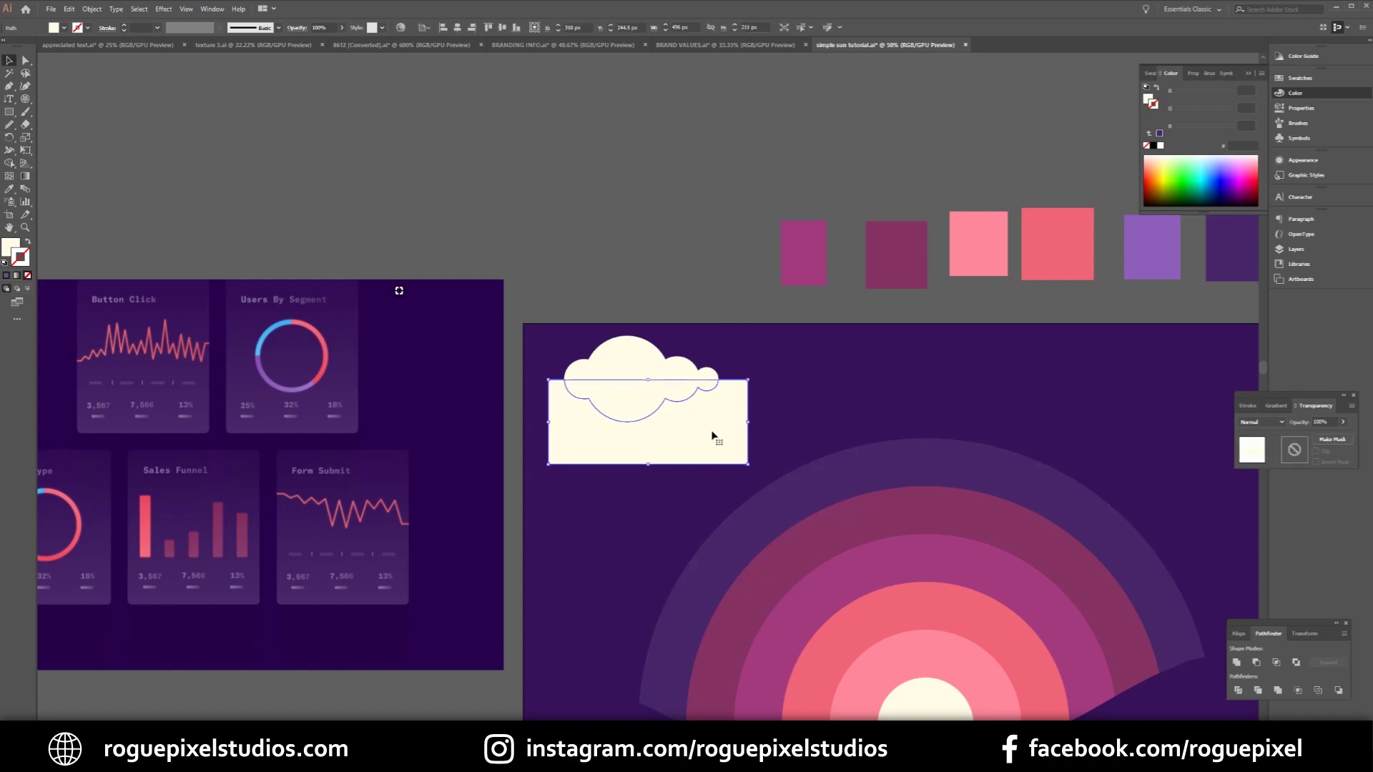
key(Delete)
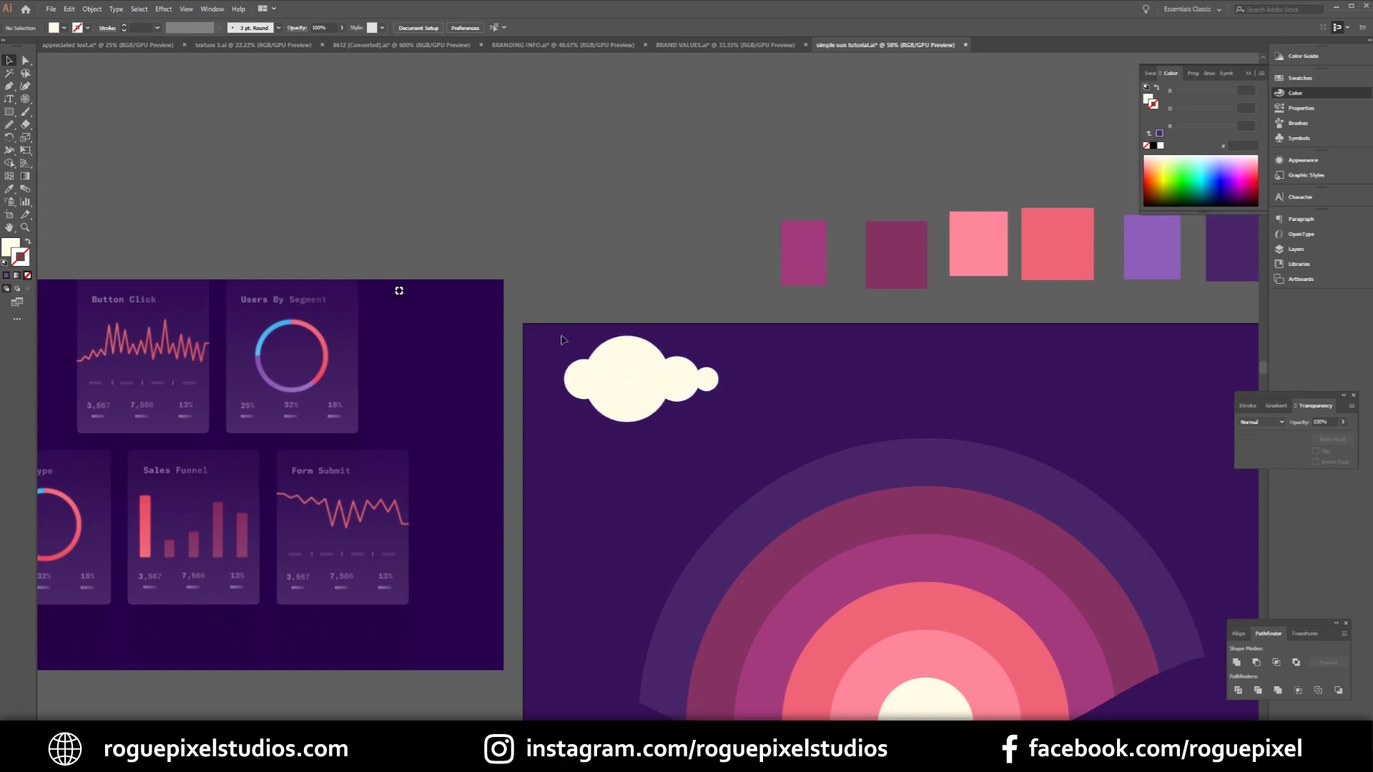
Step: Unite the upper and lower cloud pieces and squash the cloud to about 53 px tall
drag(546, 276, 750, 381)
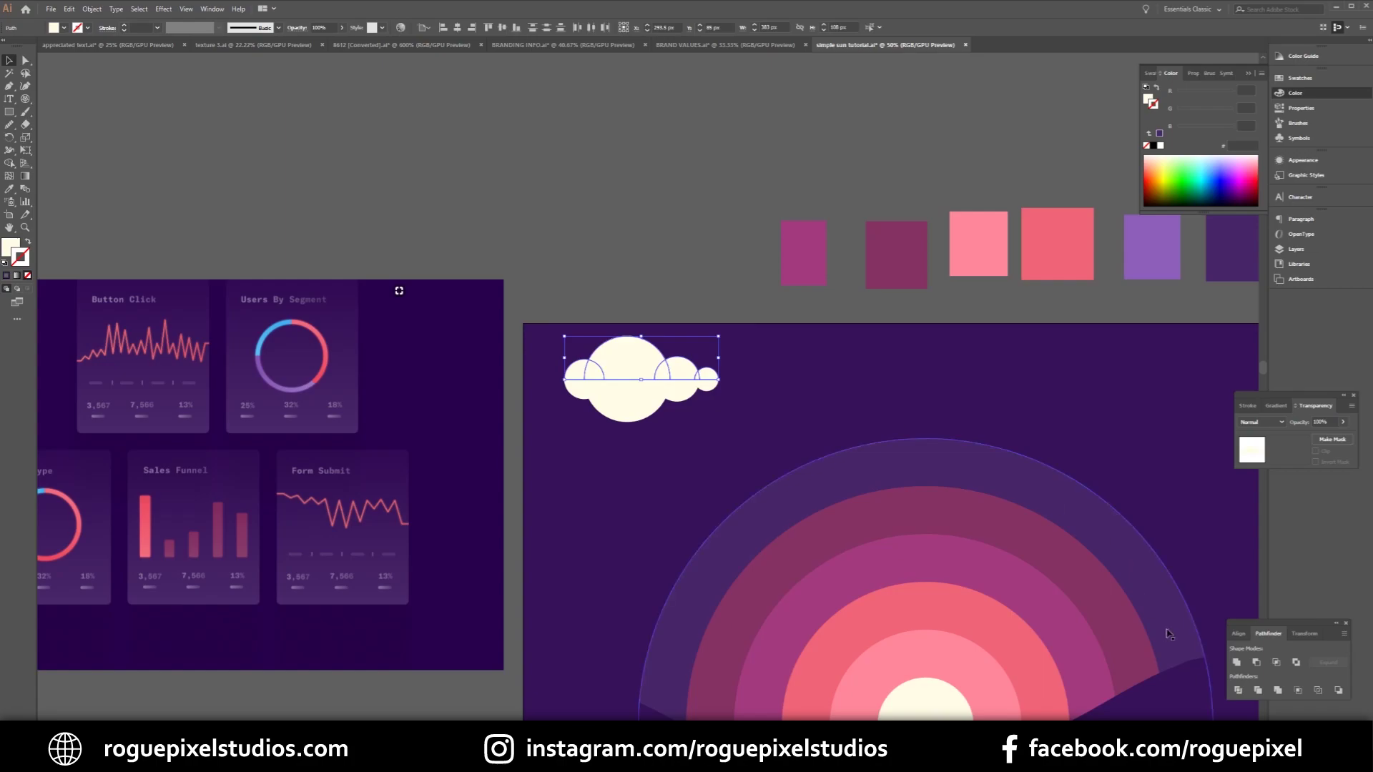
click(1235, 664)
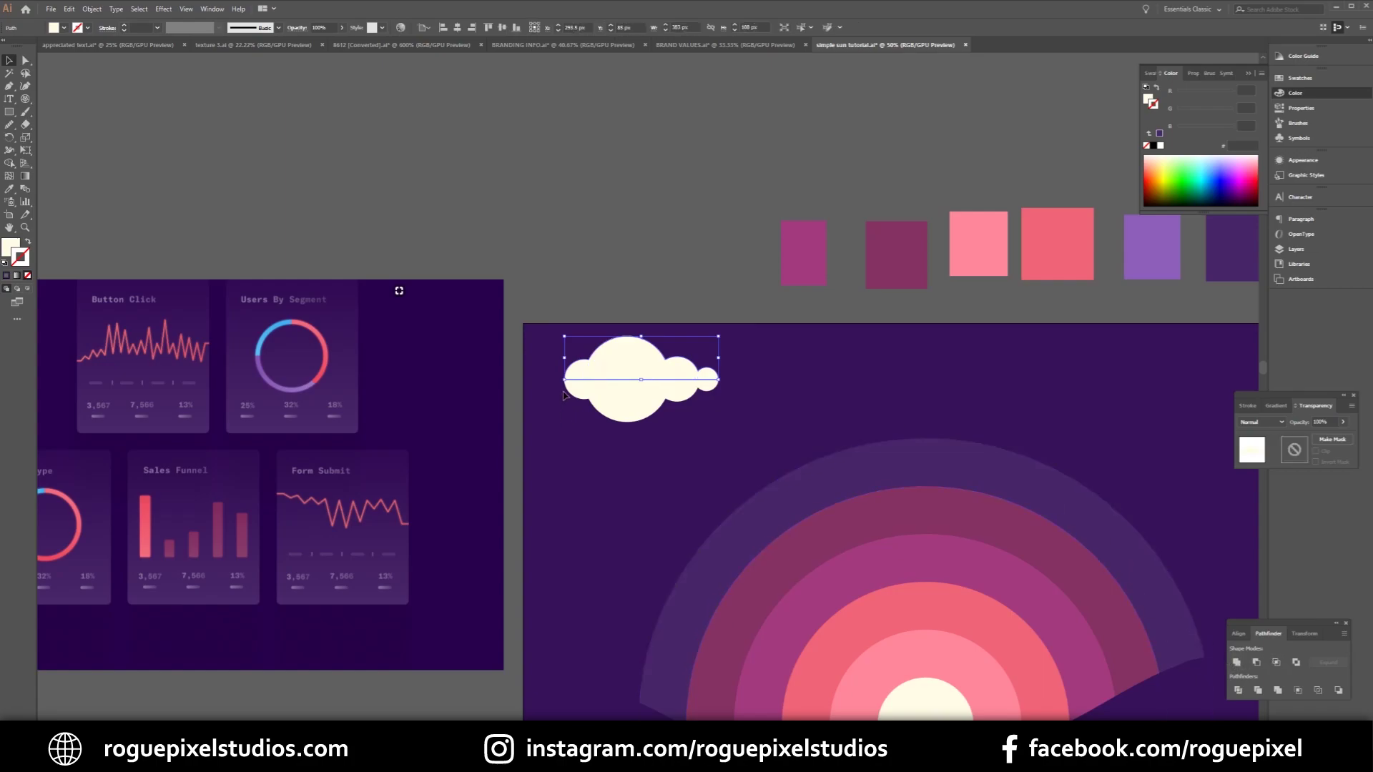
drag(558, 393, 738, 449)
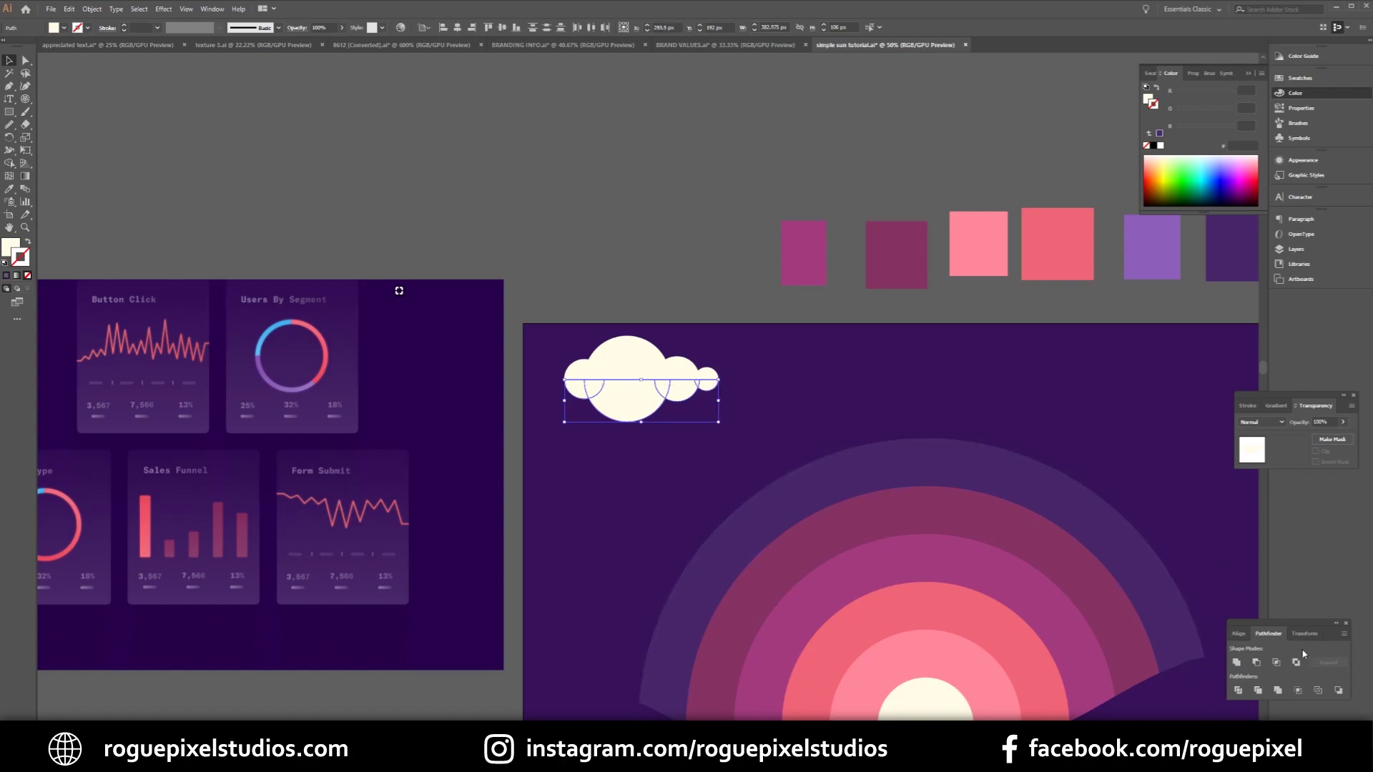
click(1237, 663)
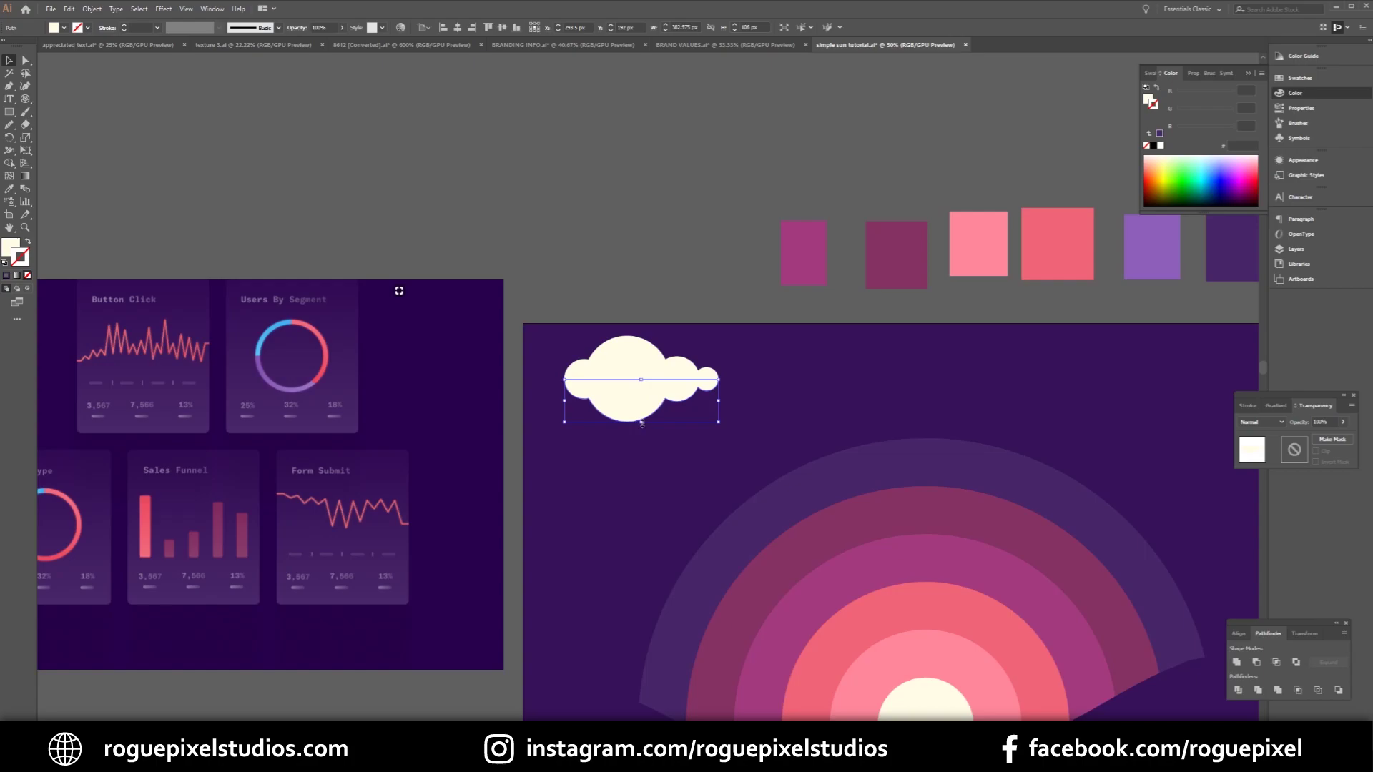
drag(642, 422, 642, 401)
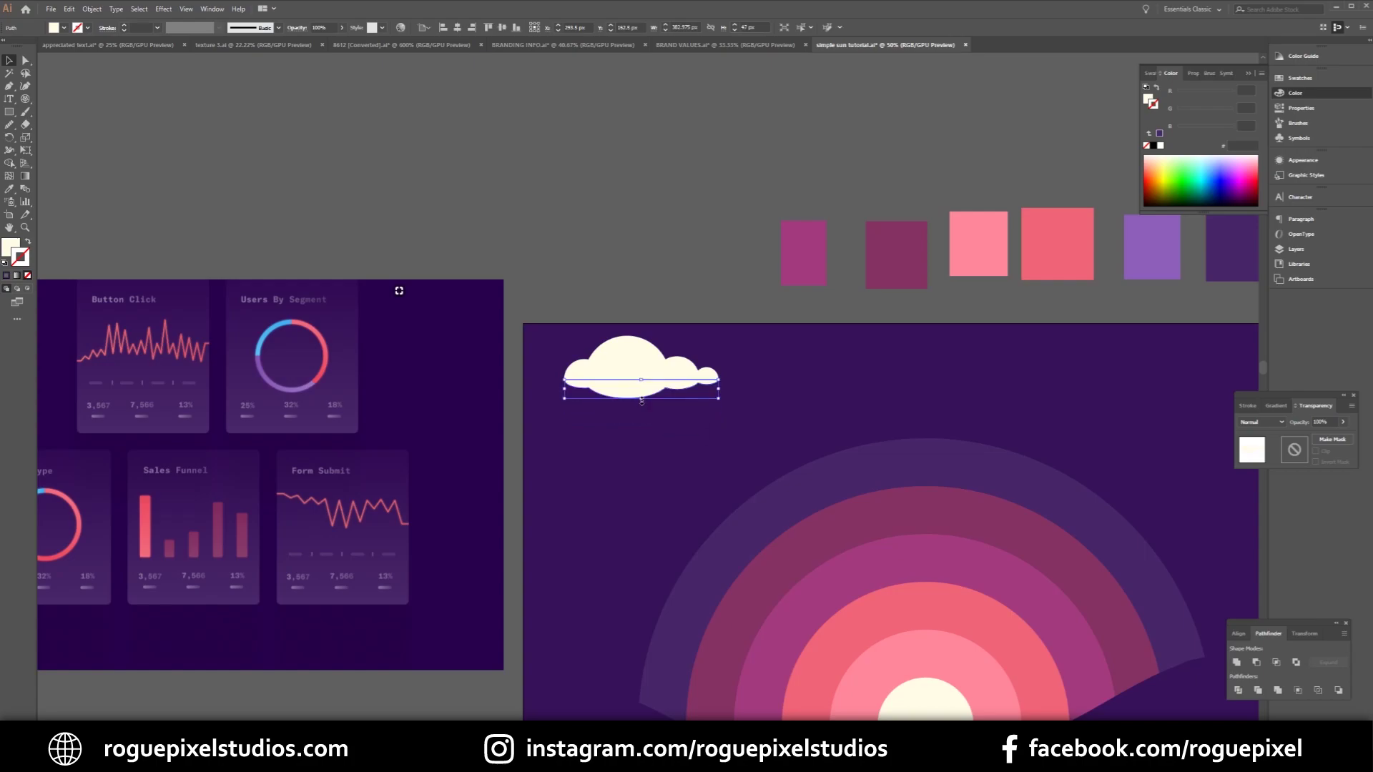
Step: Stretch the cloud's tail 20 px to the right and select its bottom path
scroll(607, 298, down, 3)
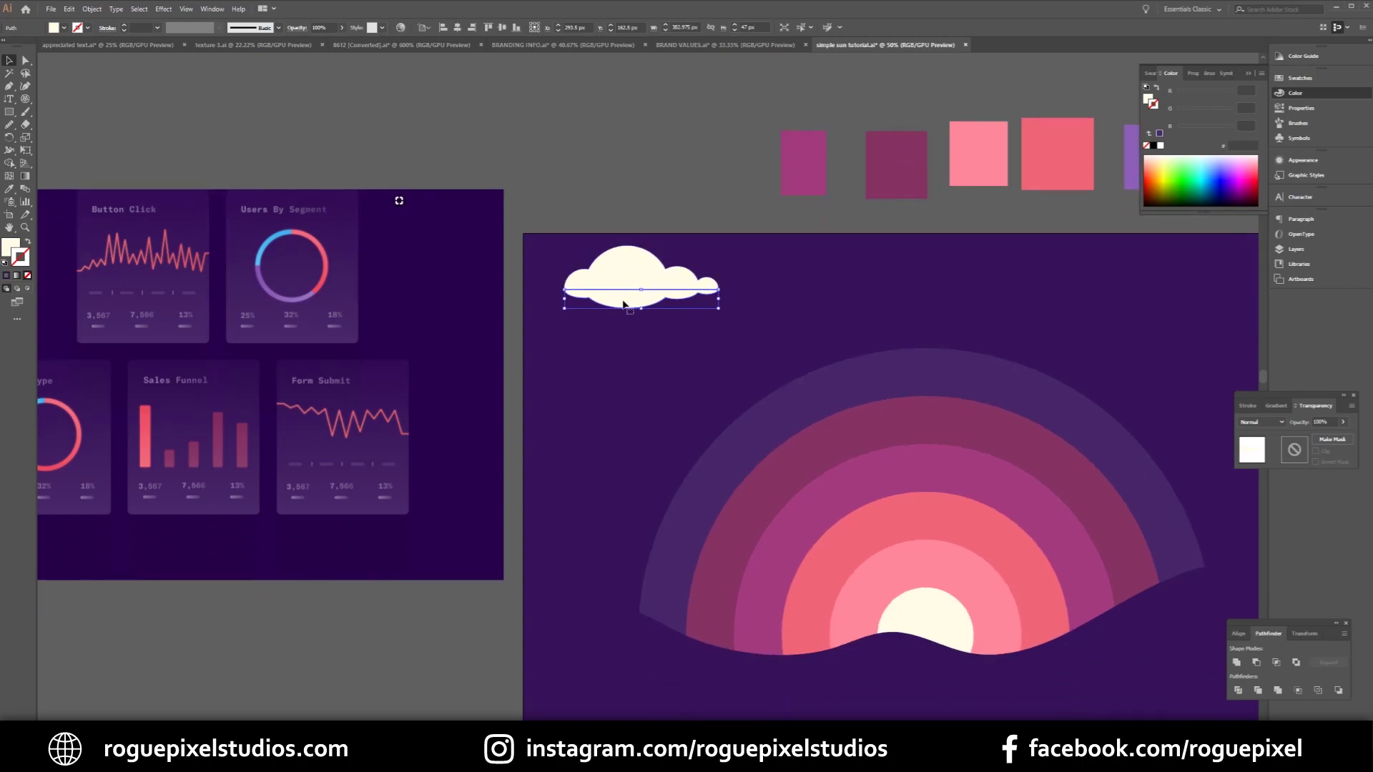
drag(623, 304, 633, 301)
click(619, 191)
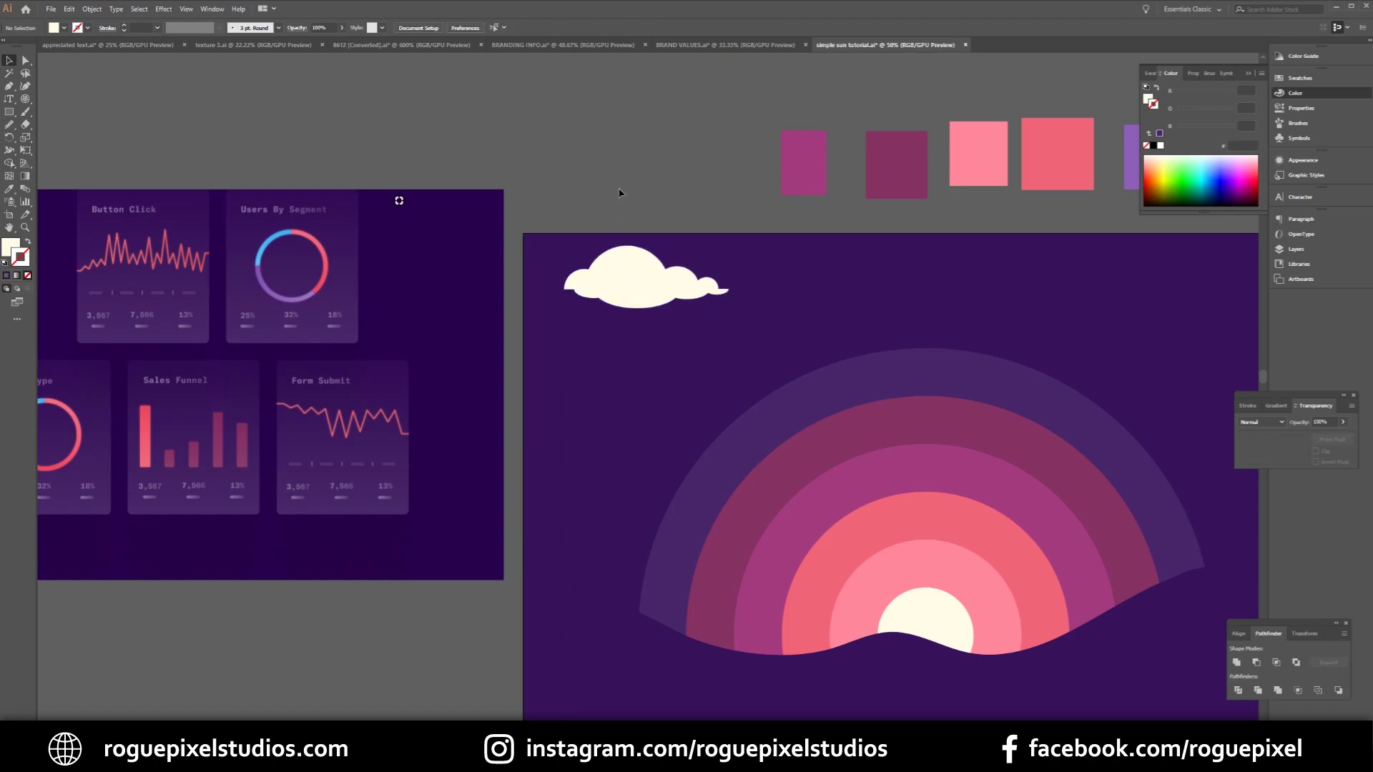
click(646, 302)
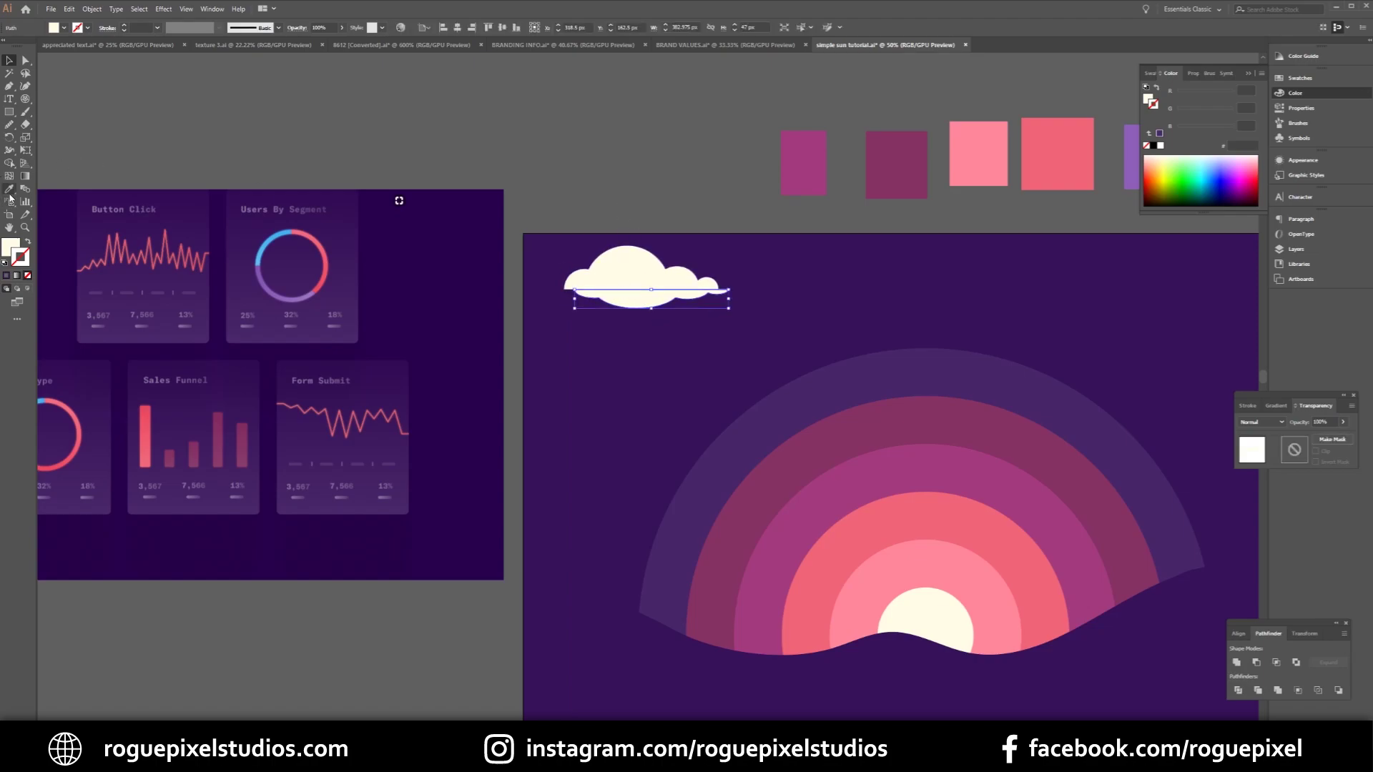
Step: Give the cloud bottom the magenta ring colour, group the cloud and place it beside the sun
click(10, 190)
click(820, 498)
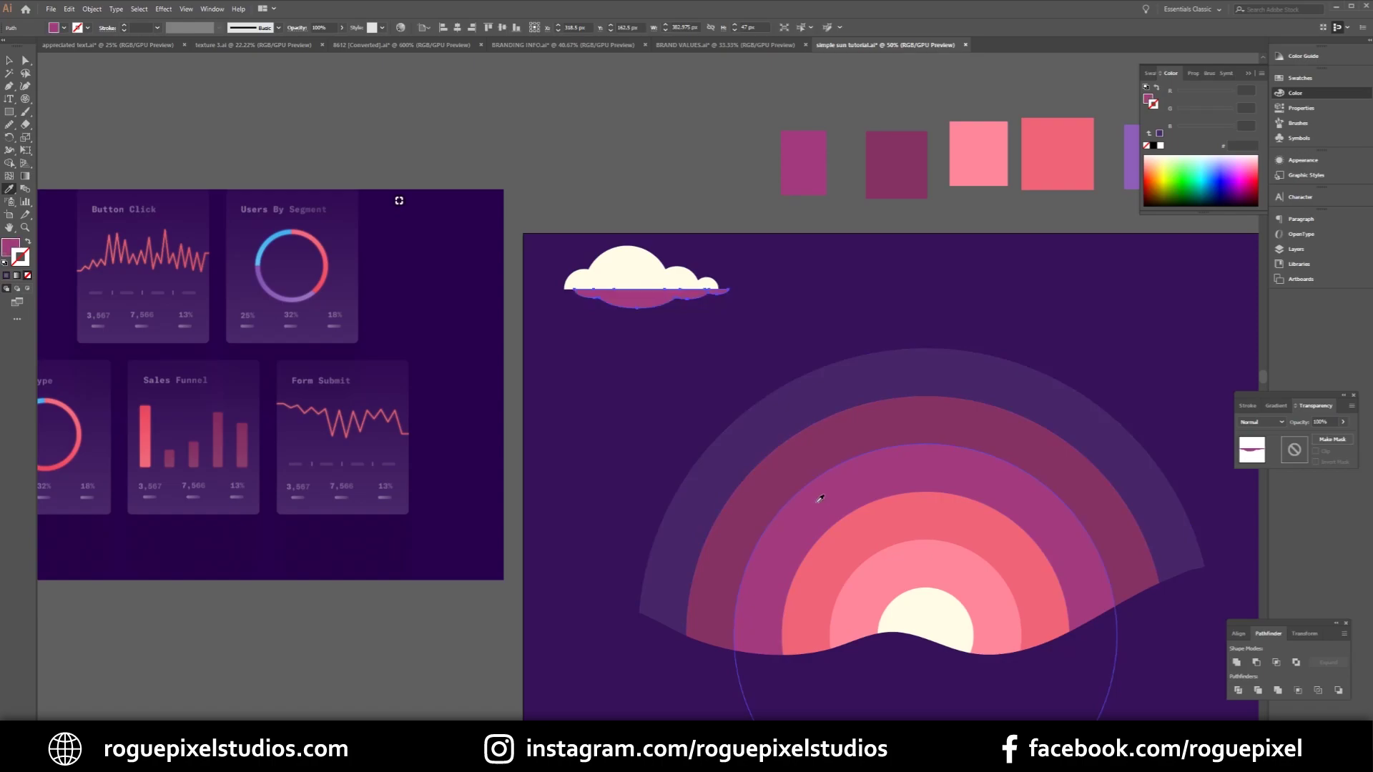
key(v)
click(665, 161)
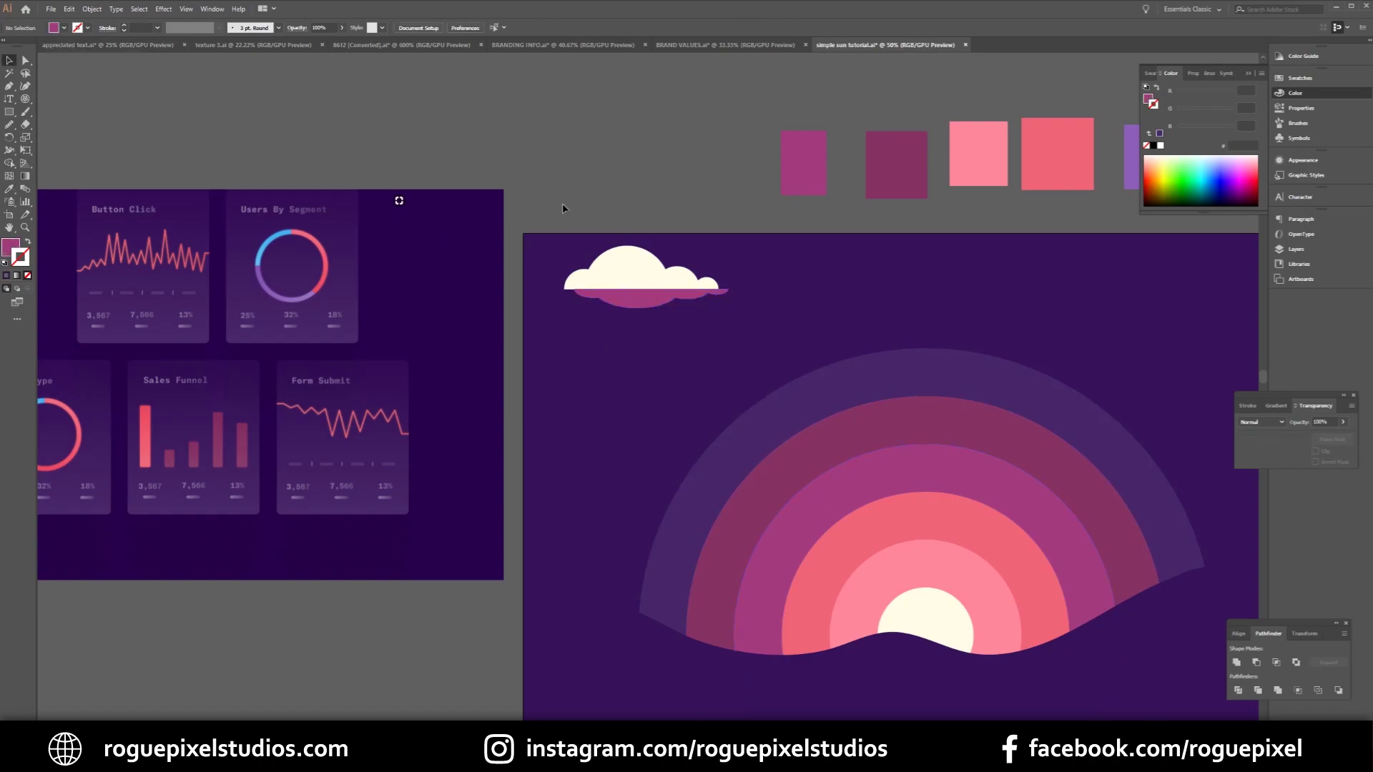
drag(657, 314, 720, 524)
right_click(665, 281)
click(715, 348)
click(697, 183)
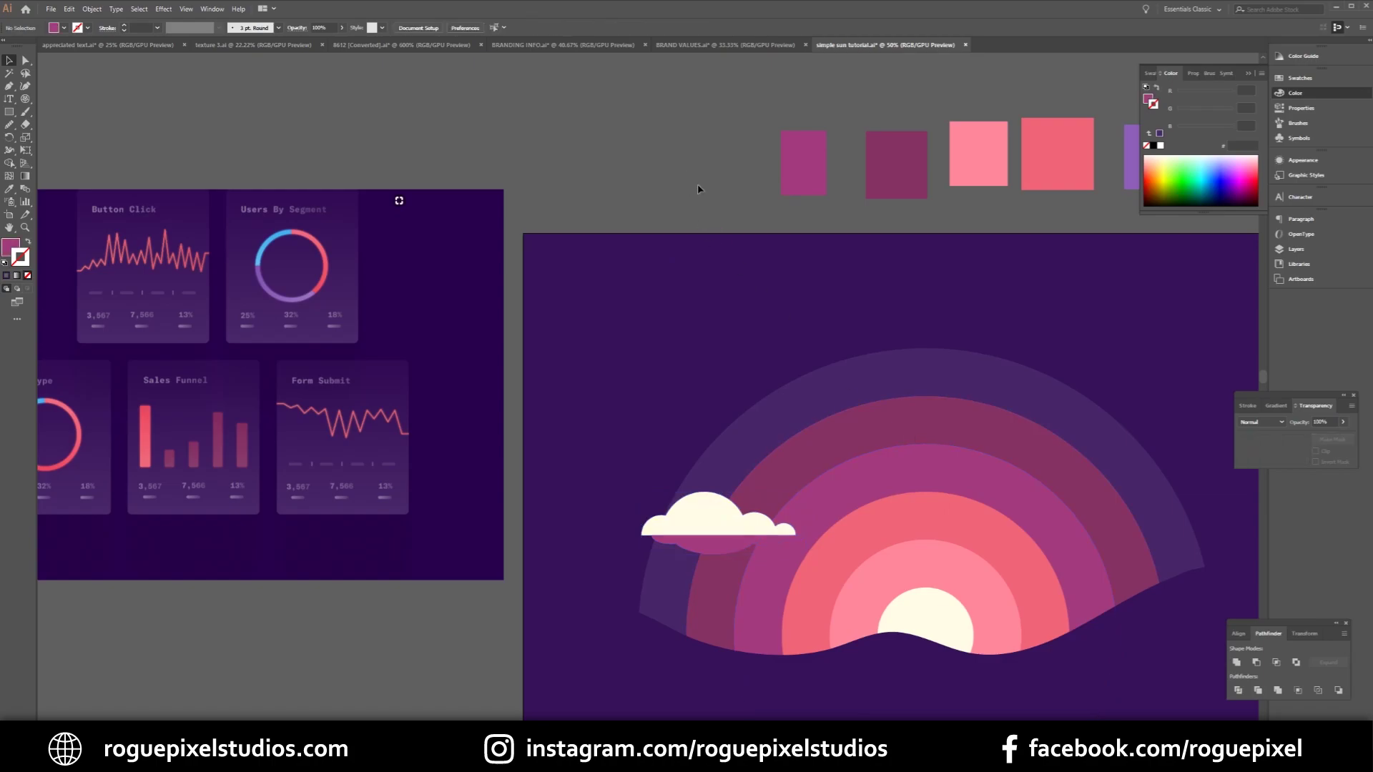
Step: Build a second cloud from clustered circles trimmed by a rectangle and shift it 25 px right
key(l)
mouse_move(588, 189)
mouse_down()
mouse_move(651, 251)
mouse_move(739, 287)
mouse_up()
drag(645, 298, 661, 316)
key(v)
drag(723, 272, 665, 221)
drag(660, 318, 591, 227)
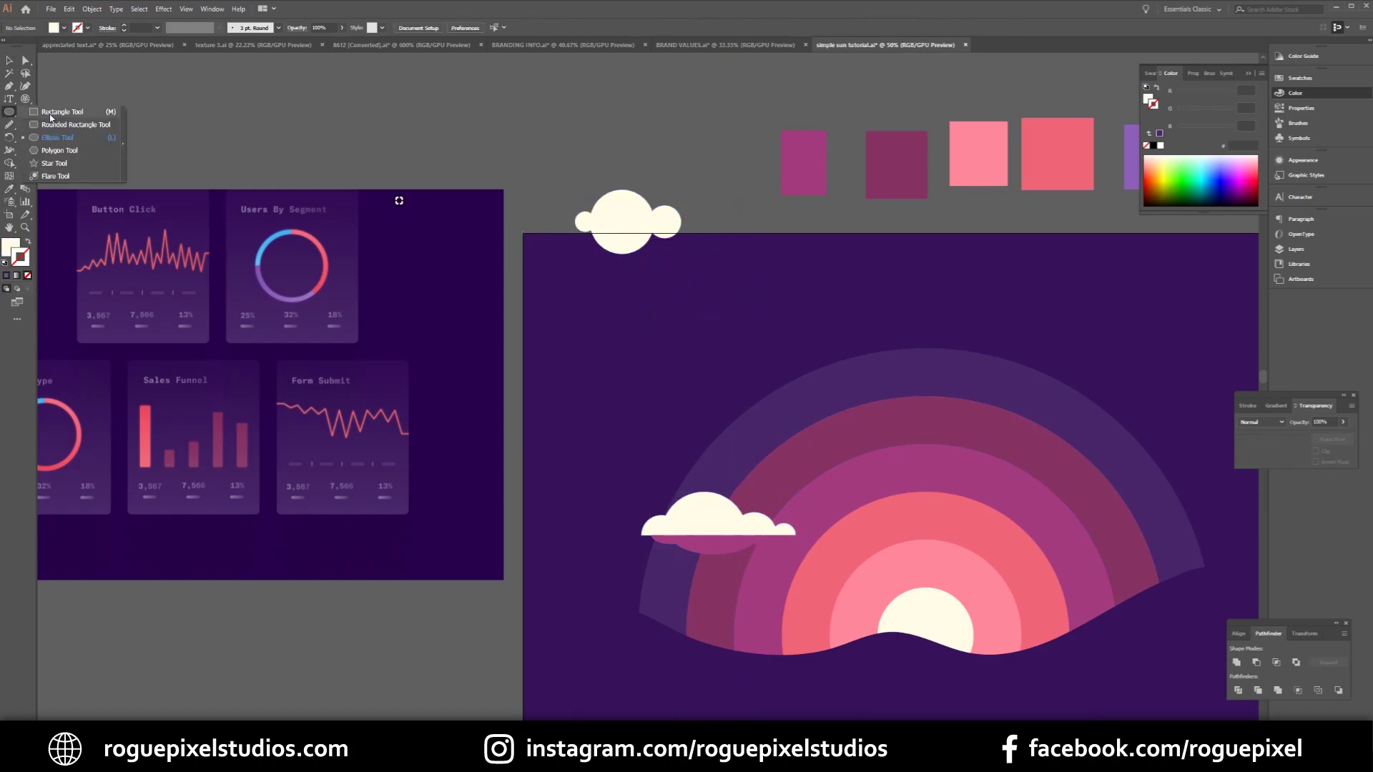
click(50, 118)
drag(555, 220, 711, 258)
drag(633, 230, 642, 231)
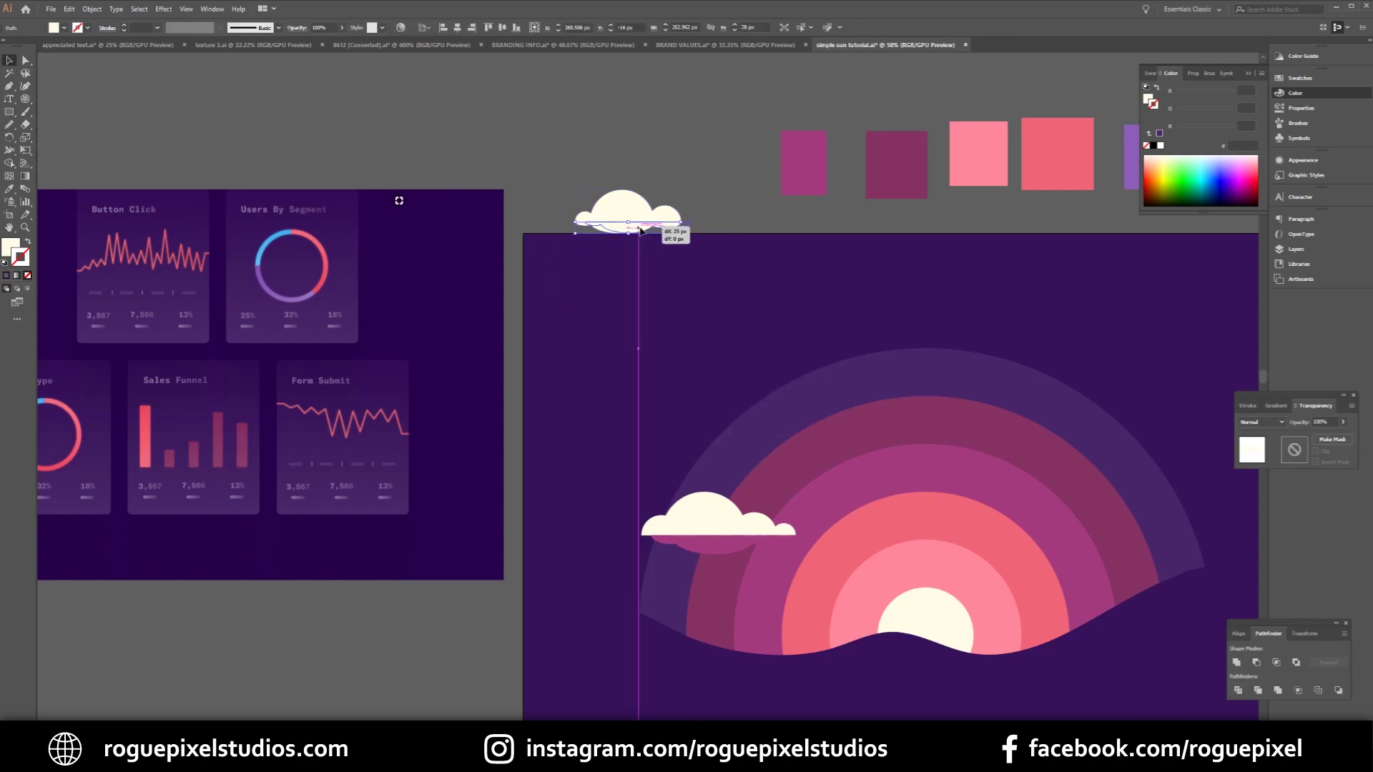
right_click(641, 231)
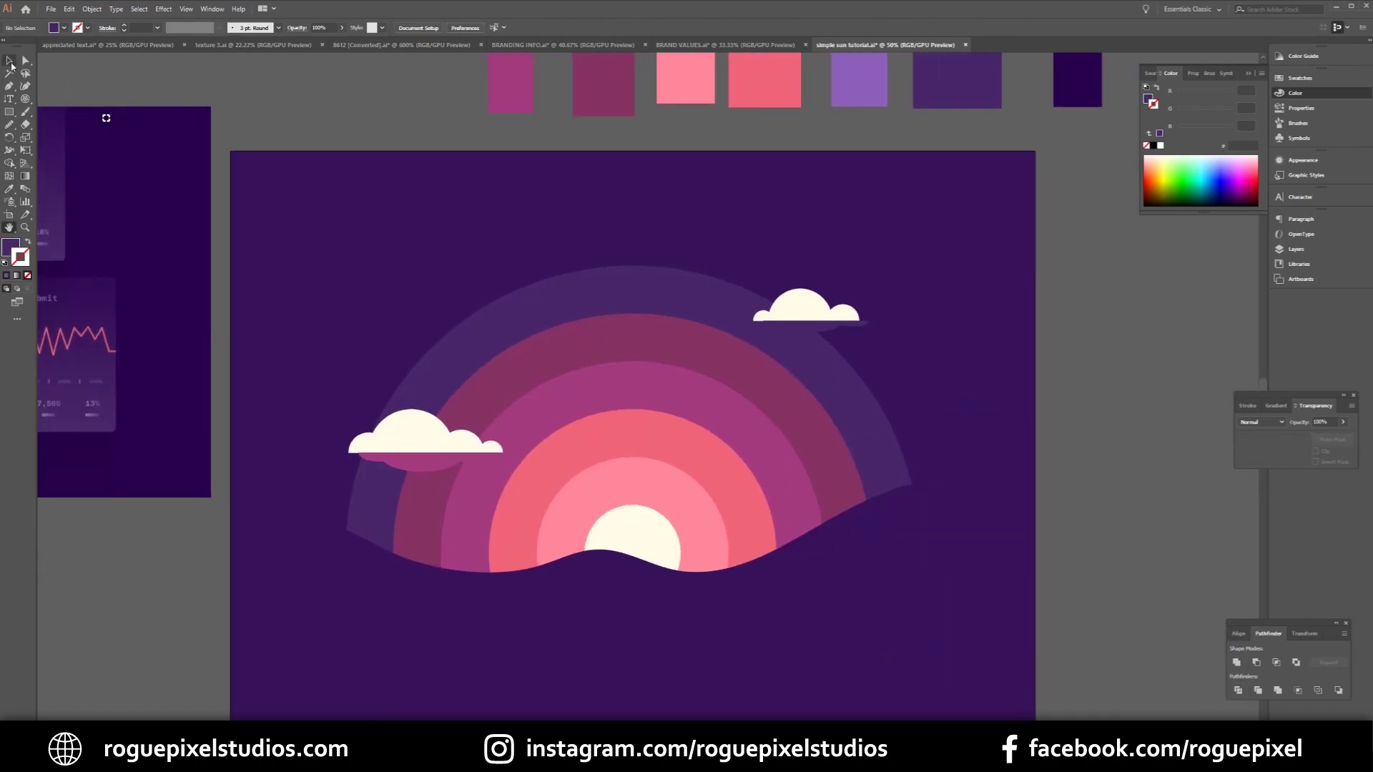
Step: Build a third cloud by merging four circles and cutting away its lower half with a rectangle
drag(10, 112, 50, 138)
drag(408, 195, 461, 248)
mouse_move(486, 210)
mouse_down()
mouse_move(512, 236)
mouse_move(558, 236)
mouse_up()
drag(370, 254, 299, 235)
key(v)
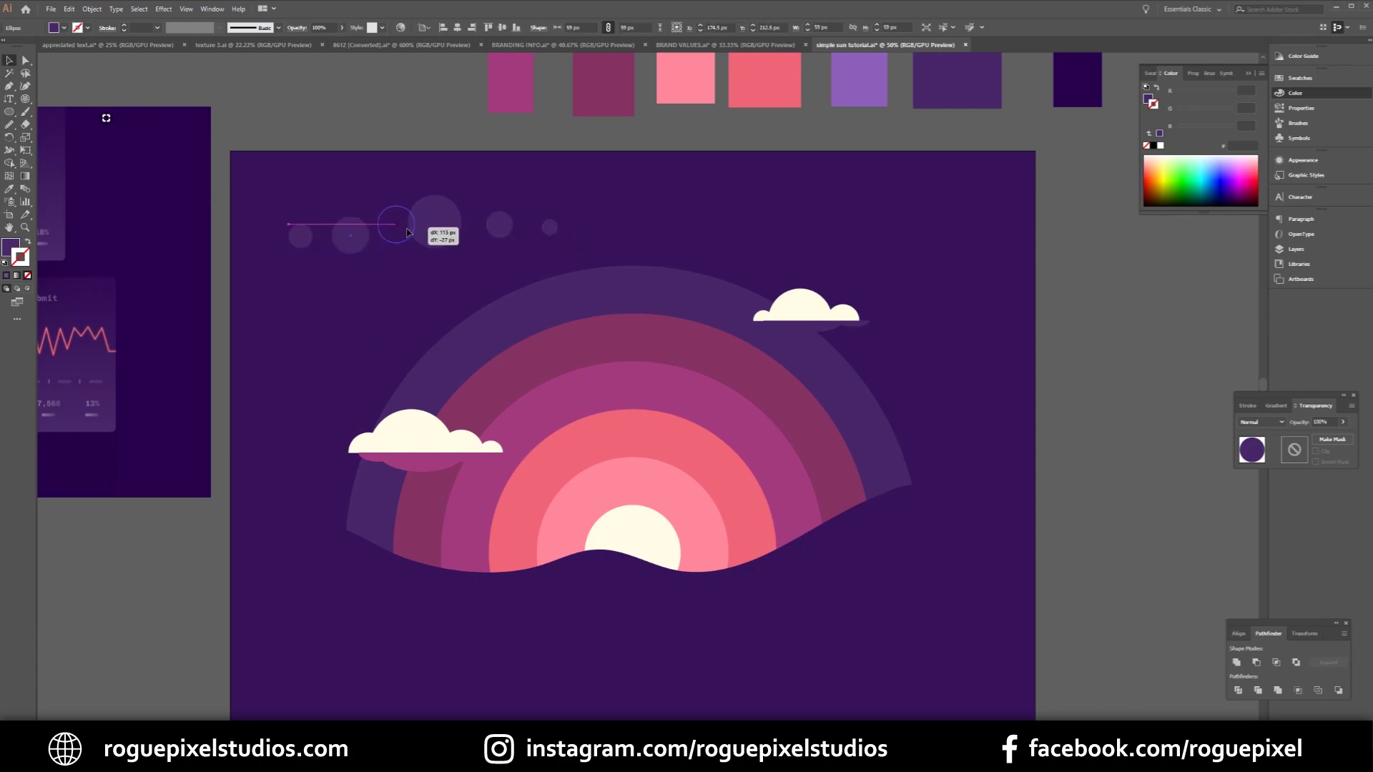
mouse_move(458, 218)
mouse_down()
mouse_move(515, 223)
mouse_move(447, 224)
mouse_up()
right_click(448, 225)
click(1236, 662)
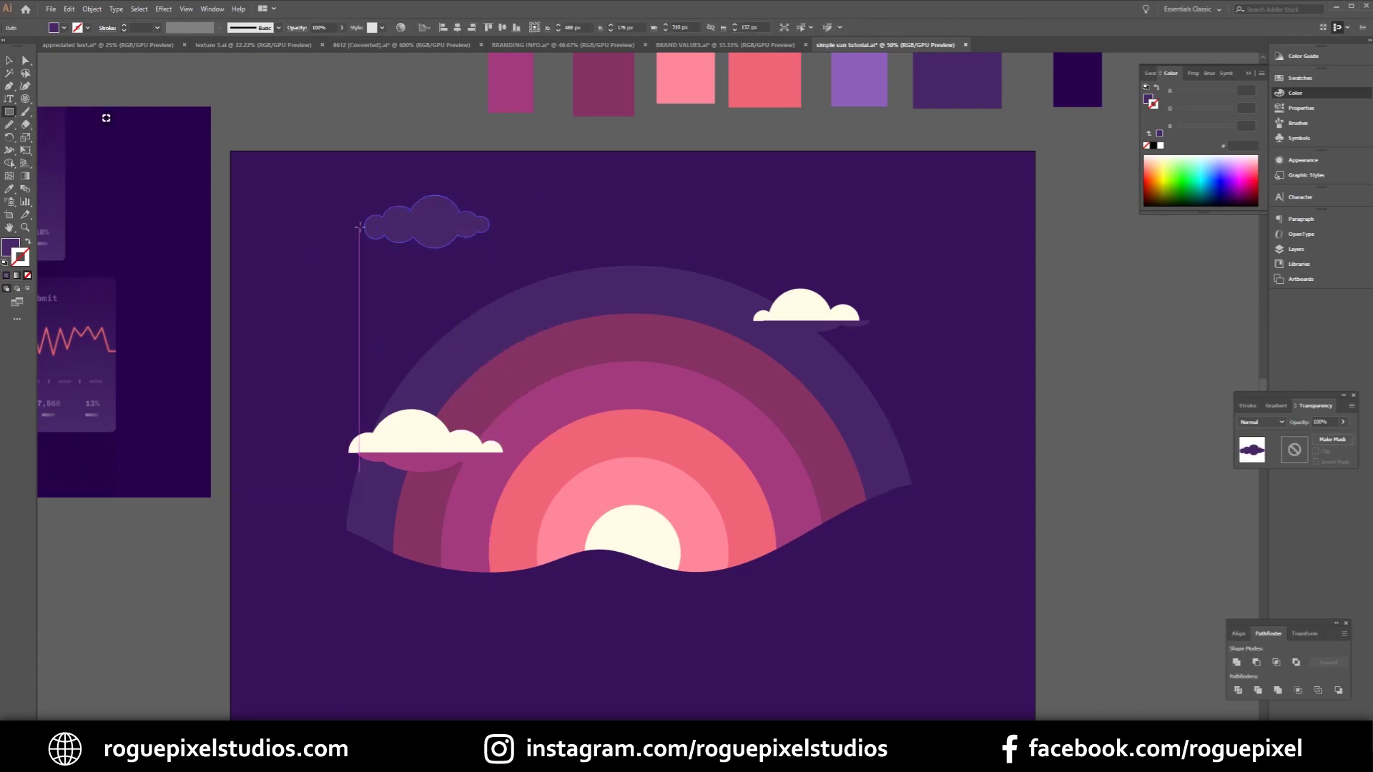
key(m)
drag(348, 225, 513, 318)
key(v)
click(1257, 663)
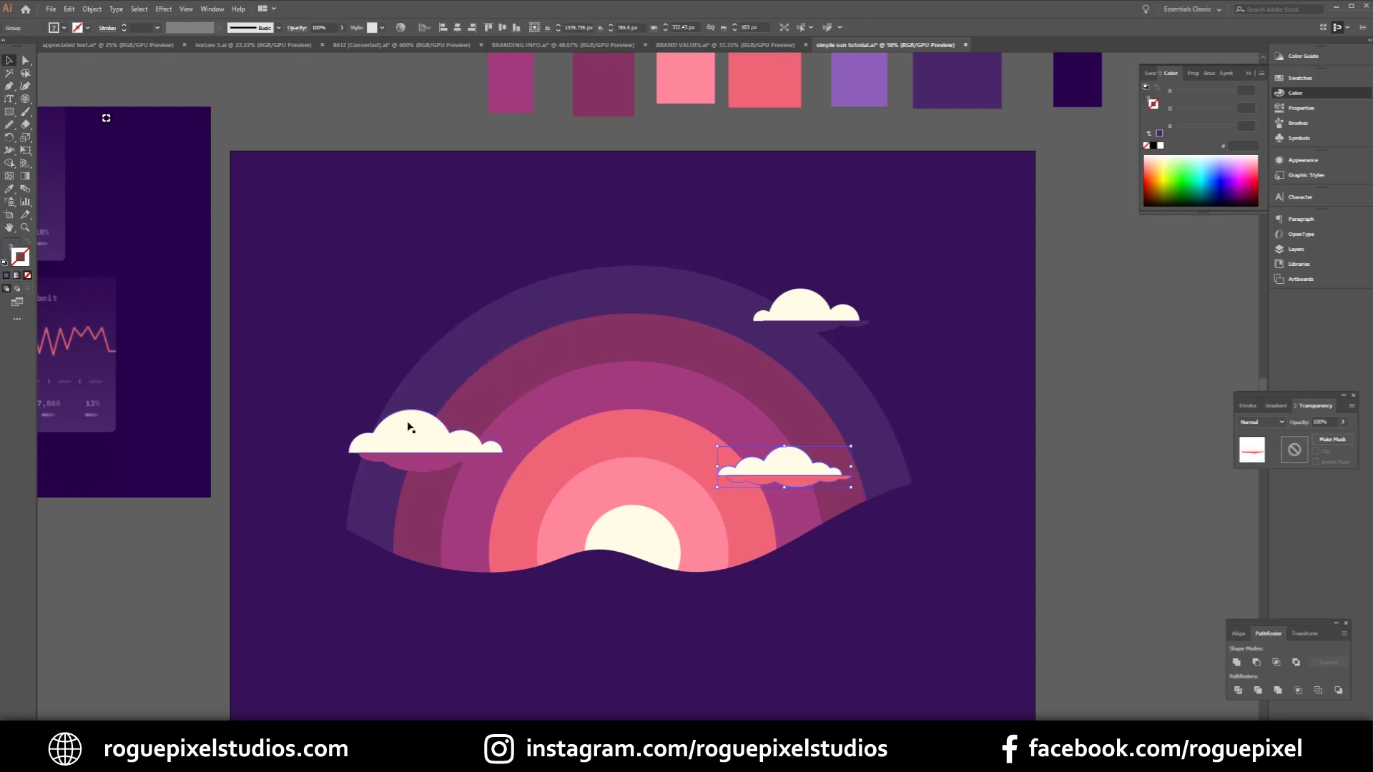
Step: Position the left and upper clouds around the sun rings and zoom out
drag(409, 428, 422, 386)
drag(805, 306, 759, 277)
click(927, 331)
key(ctrl+minus)
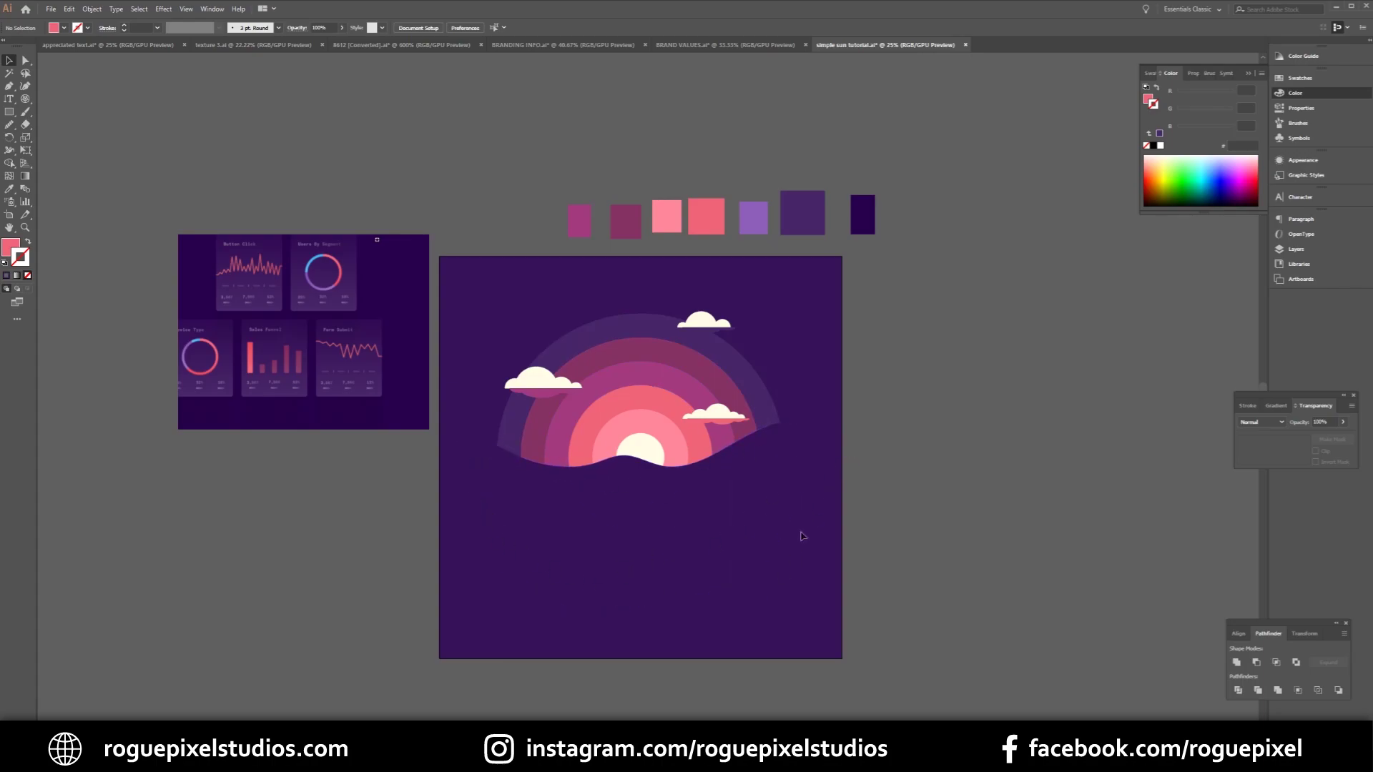
Step: Isolate the concentric-circle group and select its outer purple circle
click(613, 330)
double_click(623, 337)
click(629, 330)
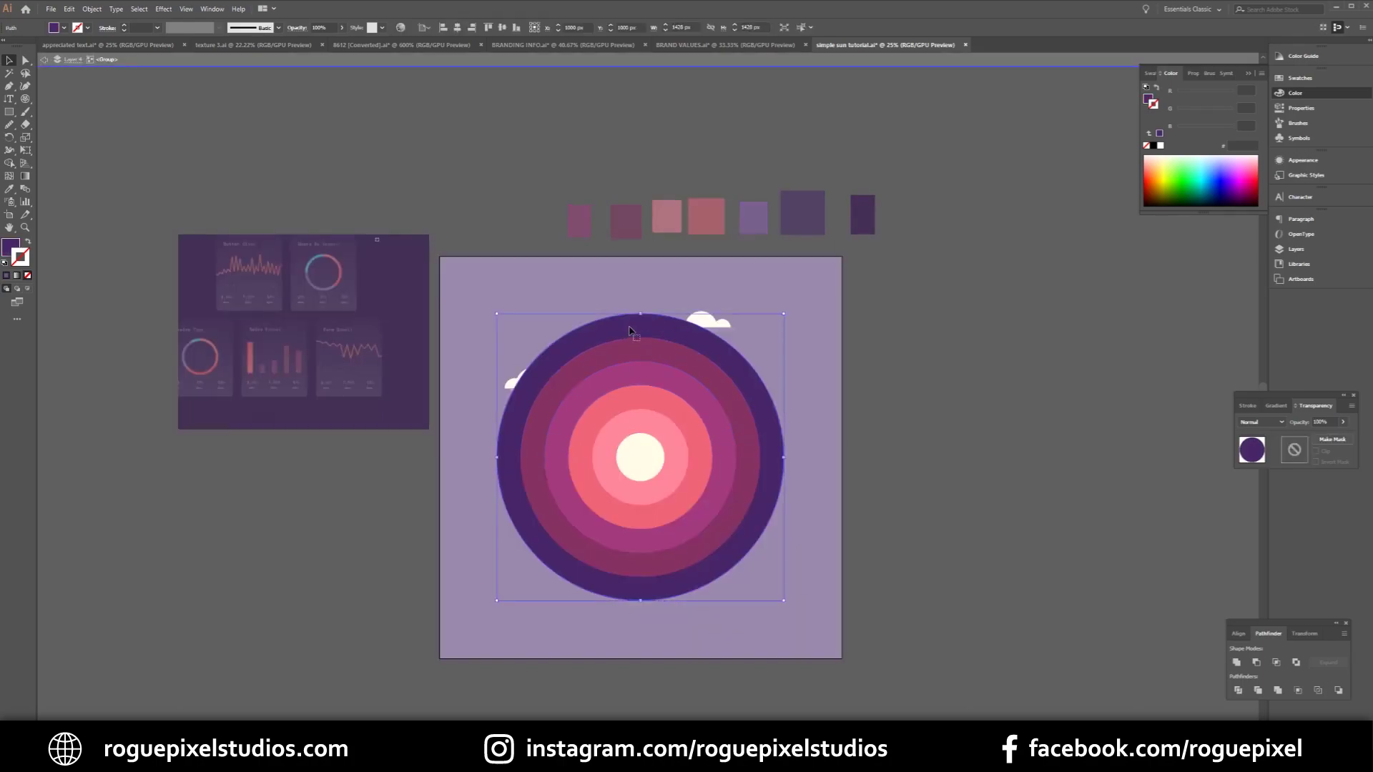
key(ctrl+shift+b)
key(ctrl+shift+b)
click(44, 60)
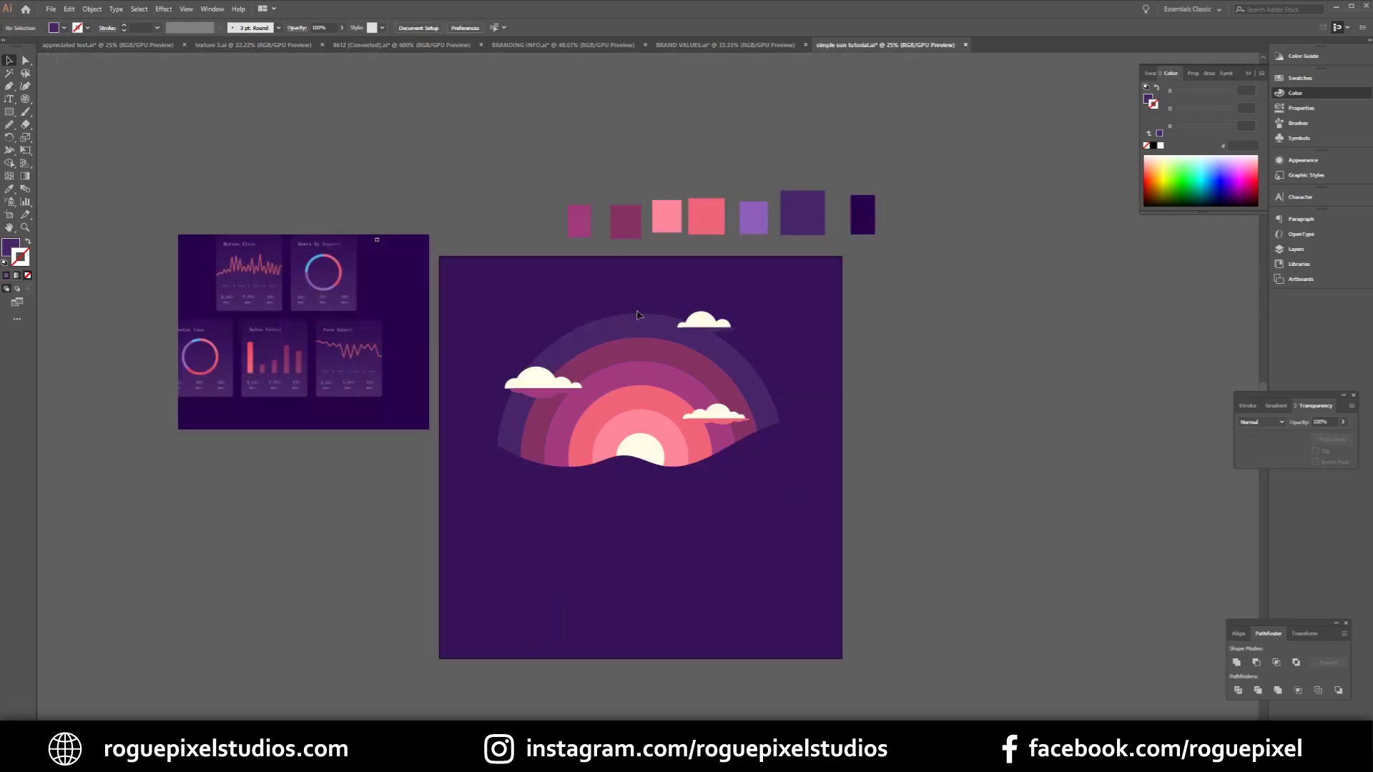
Step: Swap the outer circle's fill to stroke and set the stroke colour to #ffffff
click(652, 345)
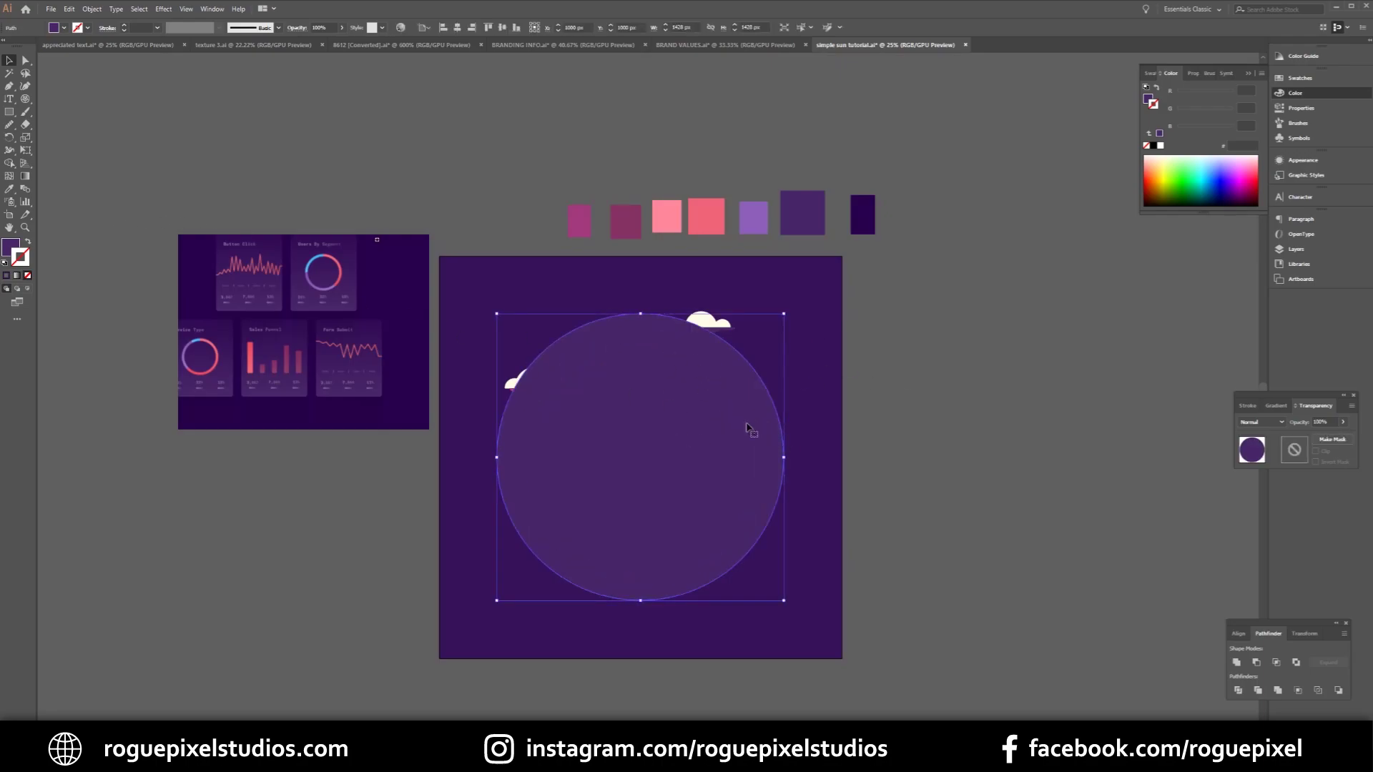
click(29, 244)
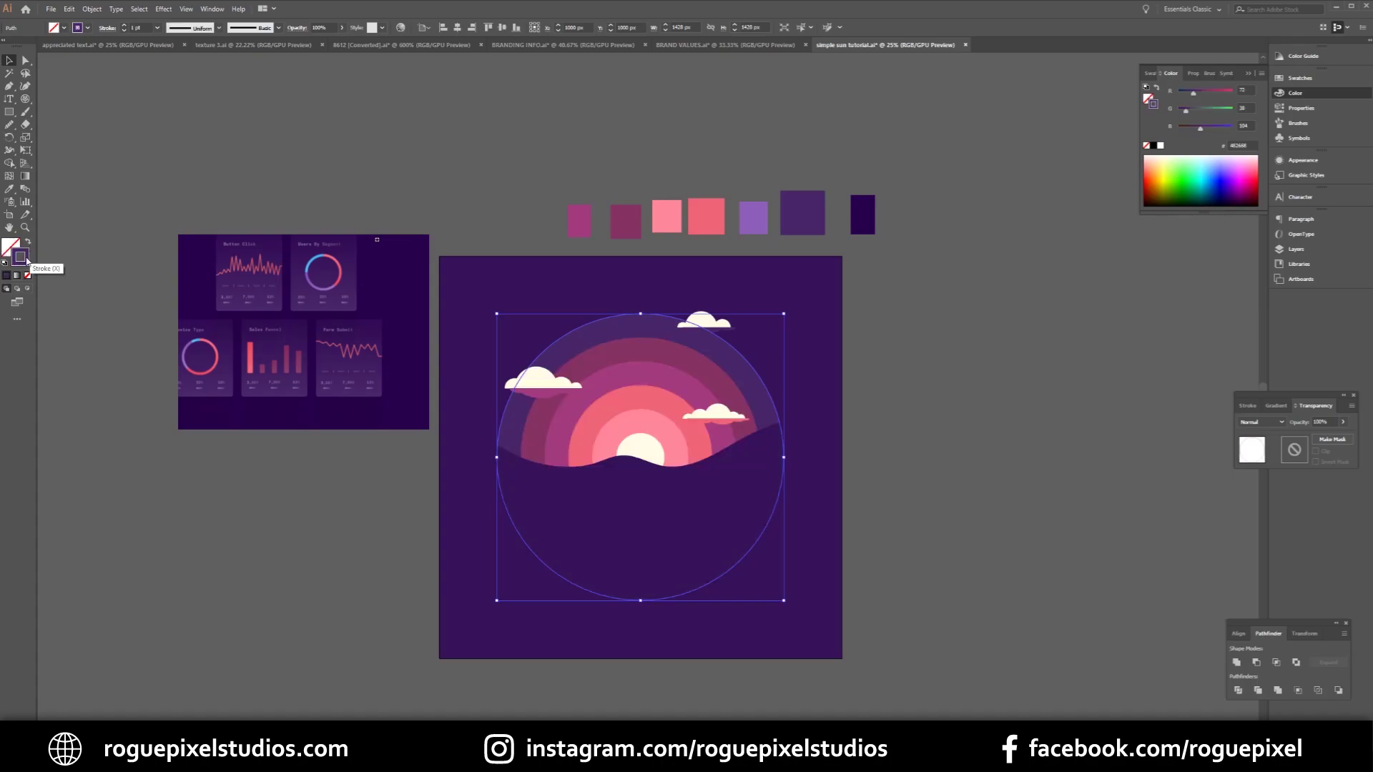
double_click(21, 257)
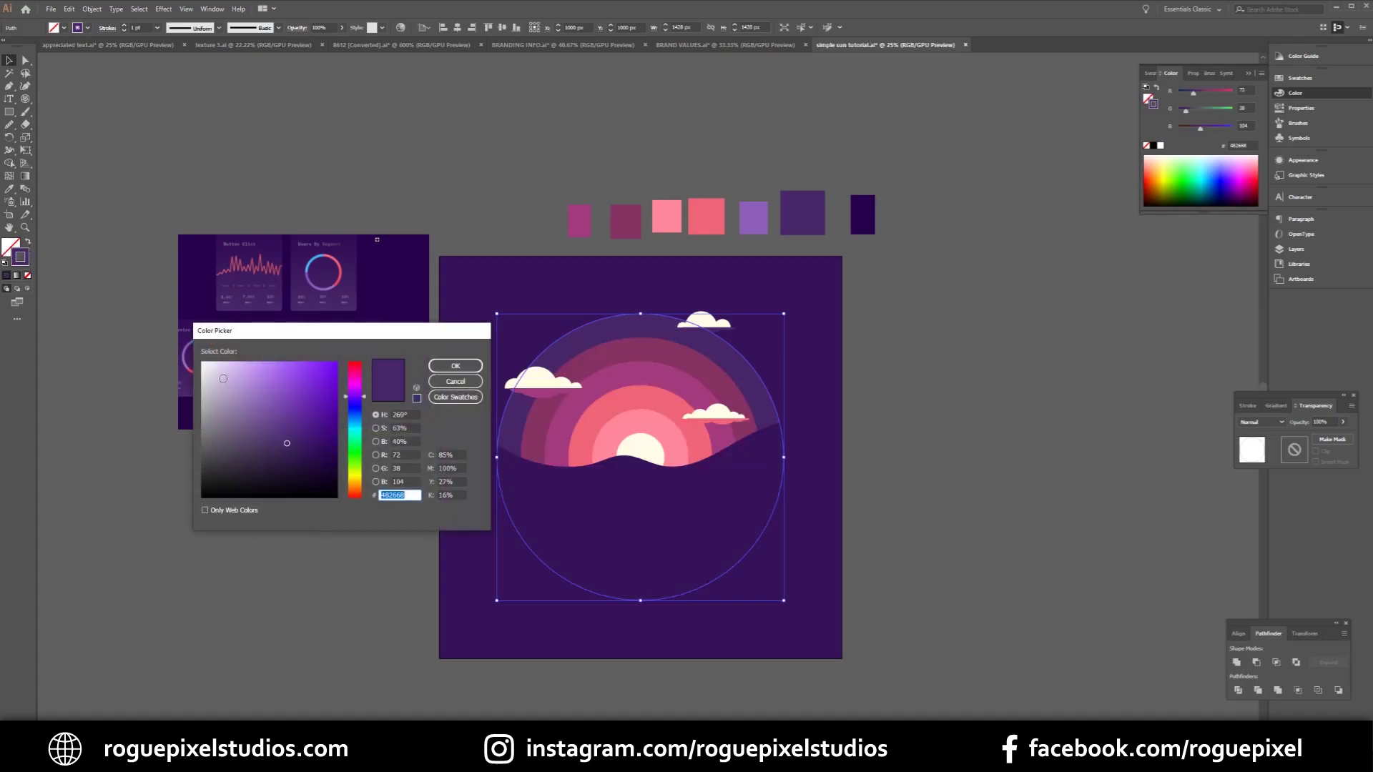
text(ffffff)
click(456, 365)
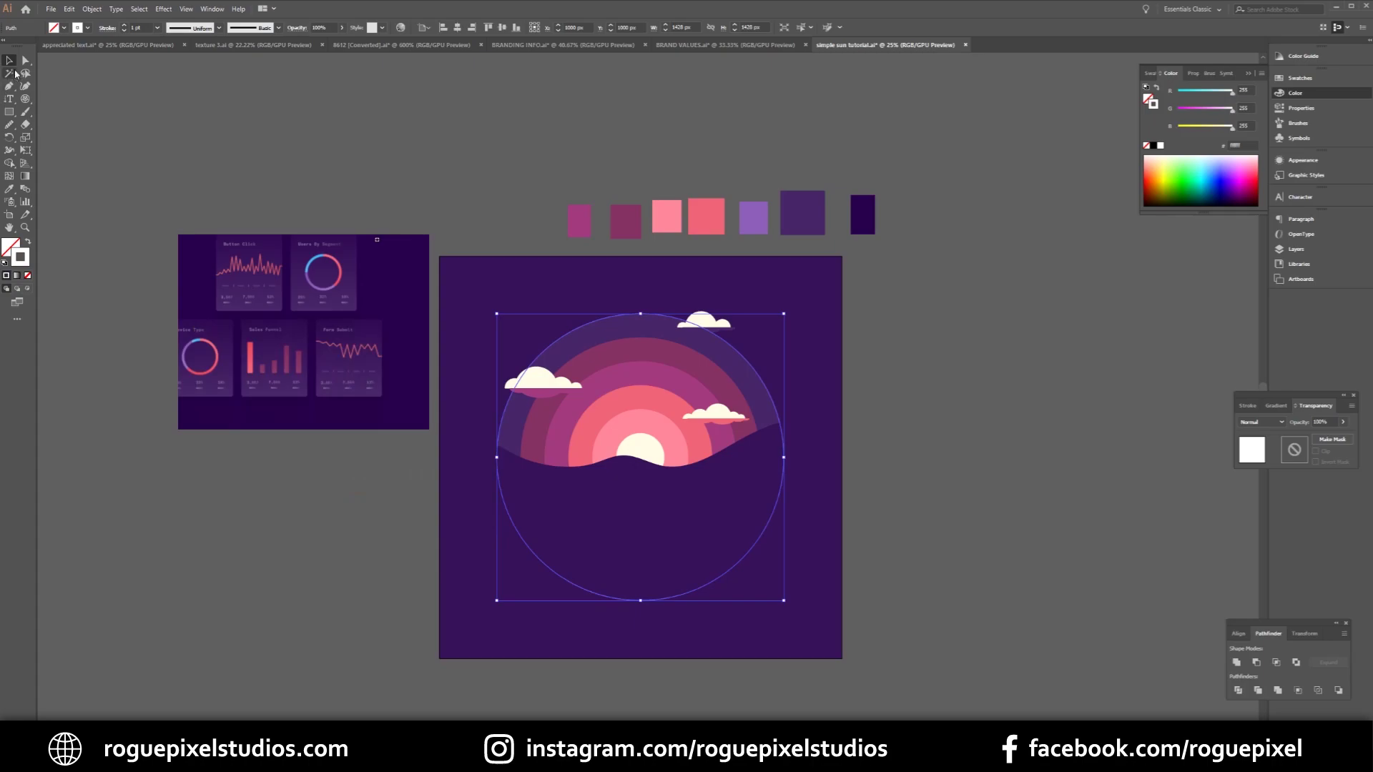
click(967, 485)
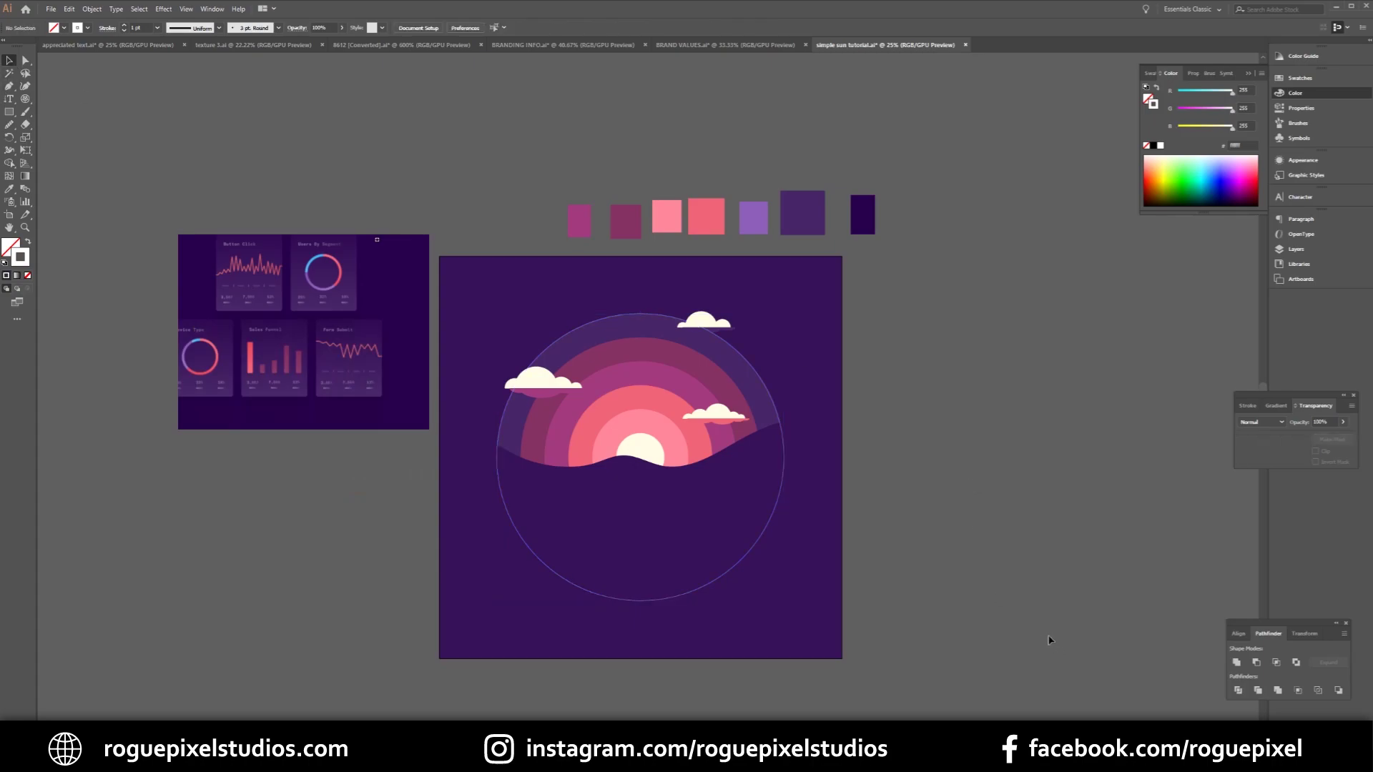
Step: Swap the wave's fill and stroke and make the stroke white
click(25, 60)
click(676, 472)
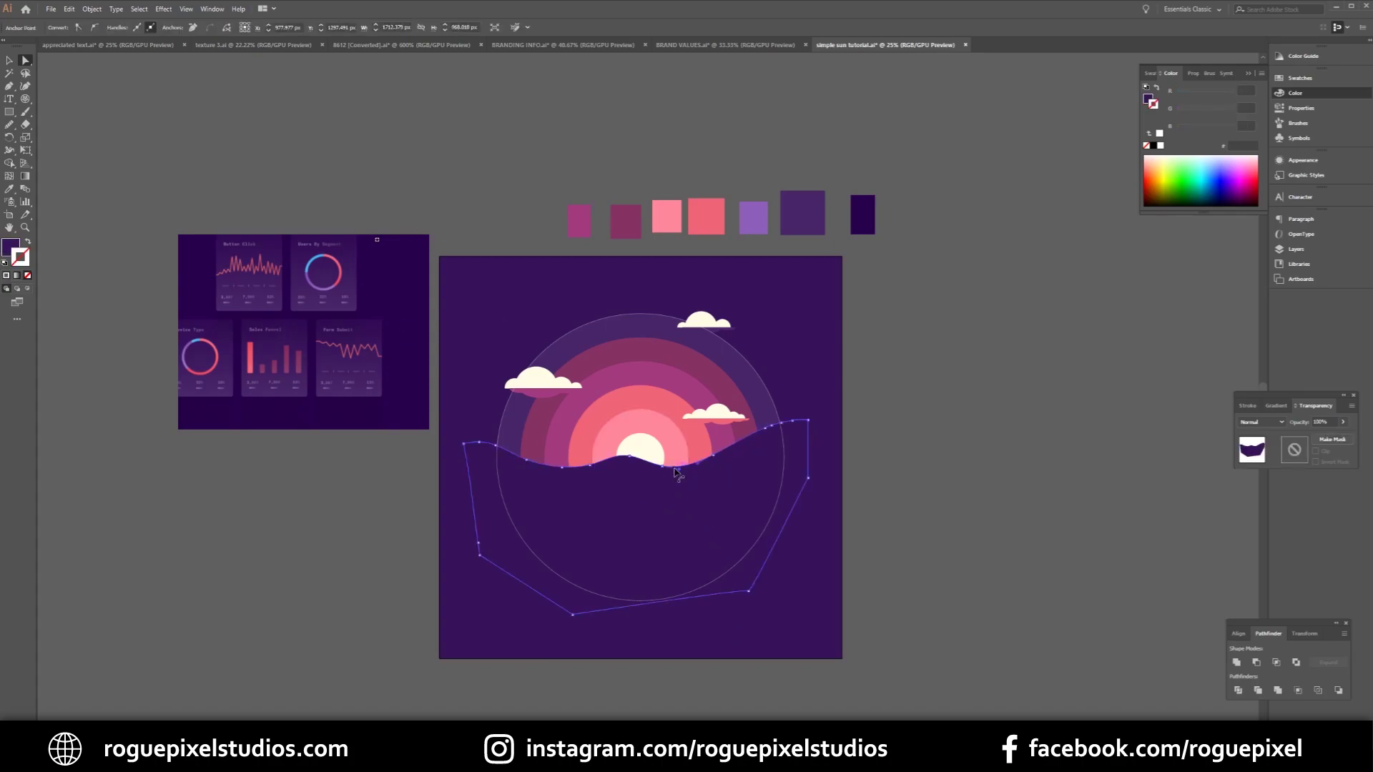
click(464, 443)
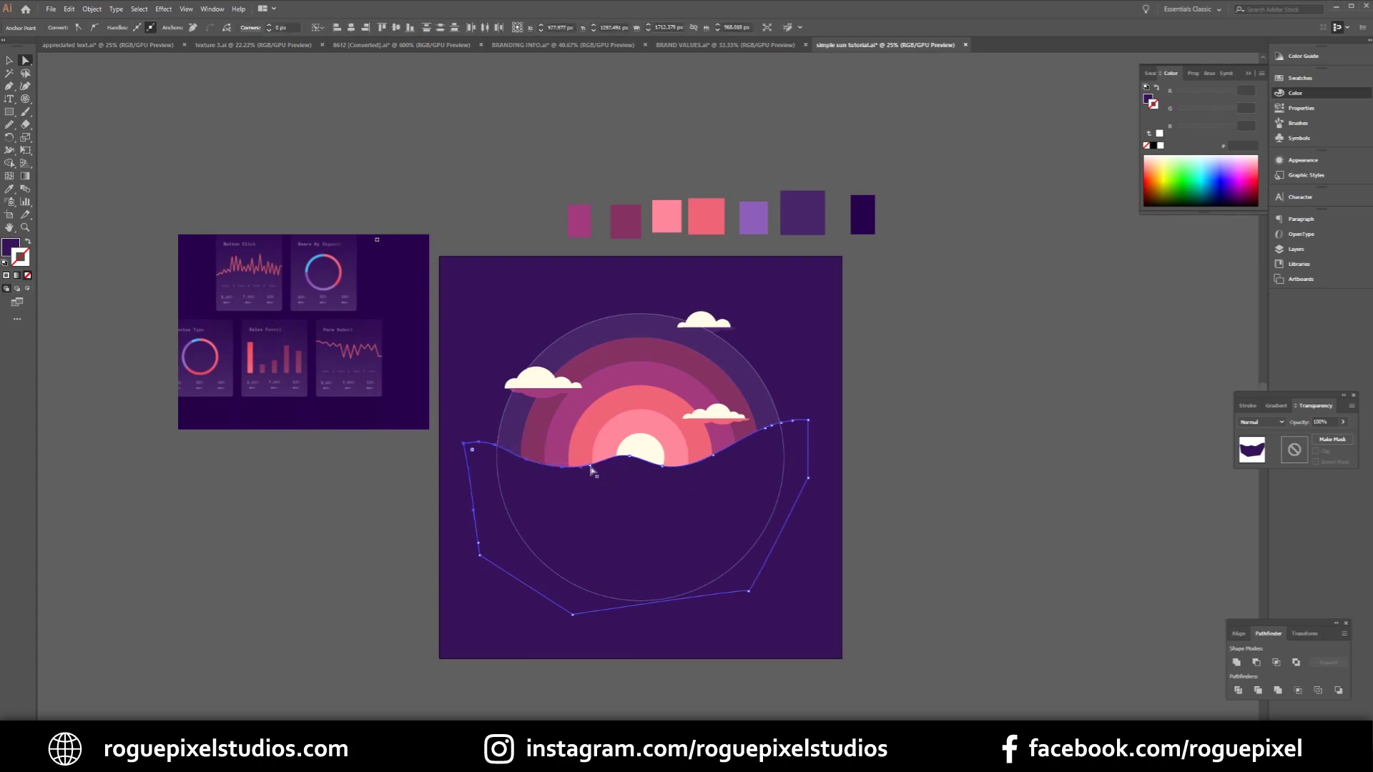
key(ctrl+z)
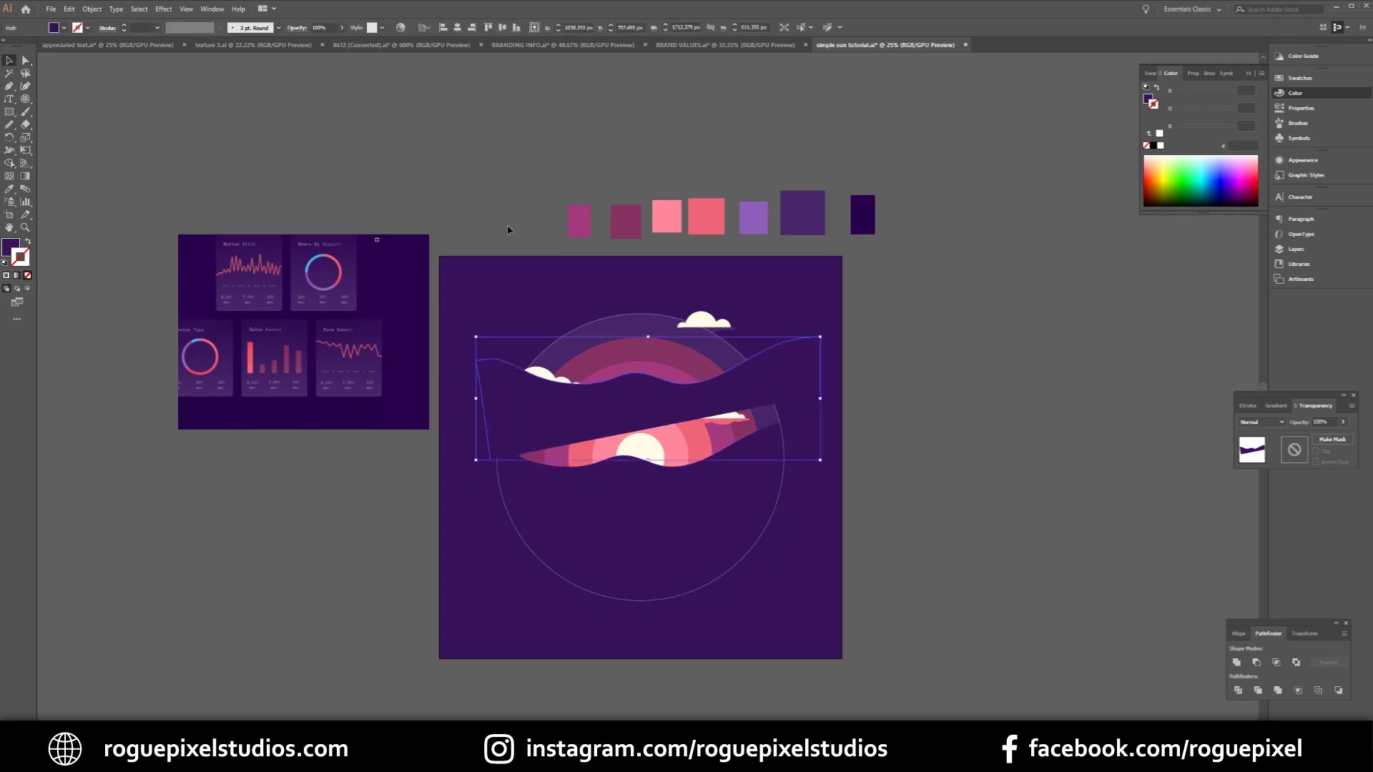
click(27, 244)
double_click(25, 260)
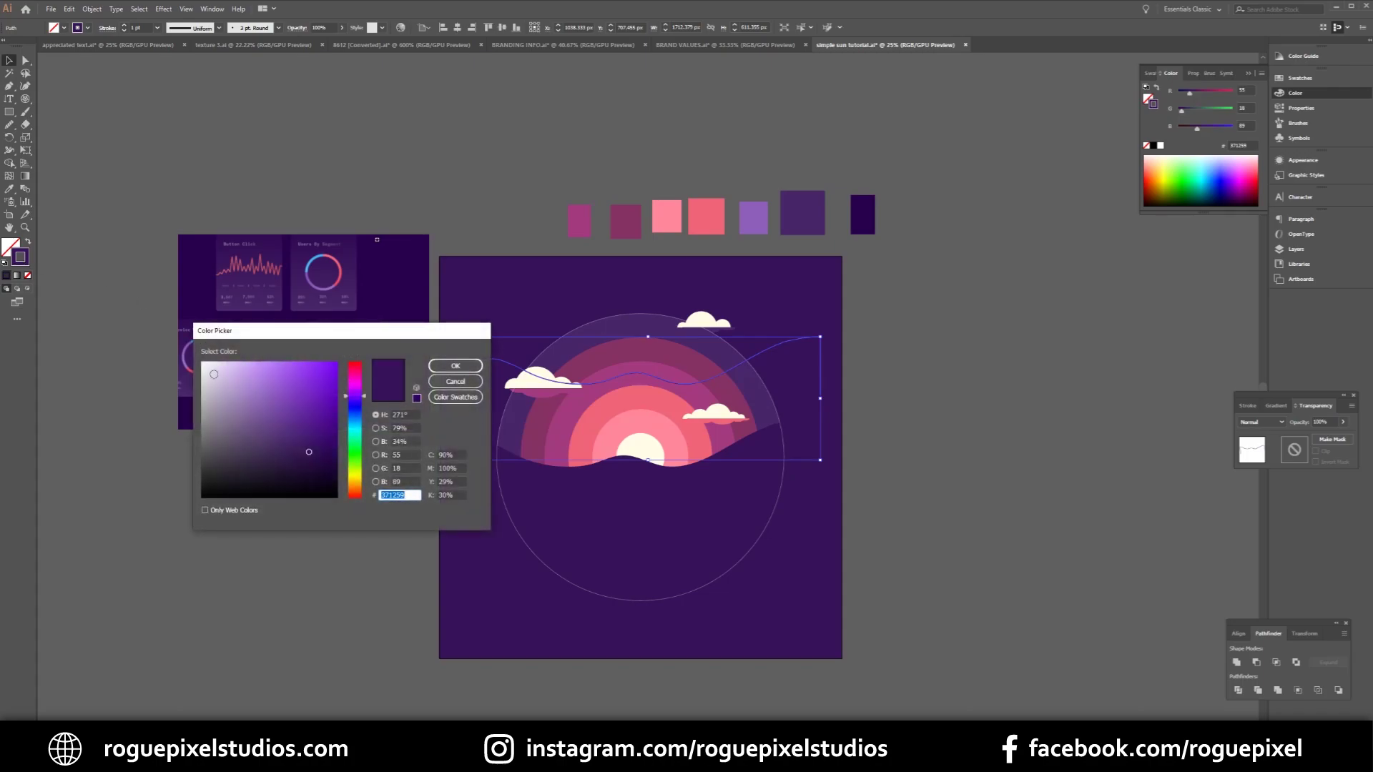
drag(213, 374, 191, 344)
click(456, 366)
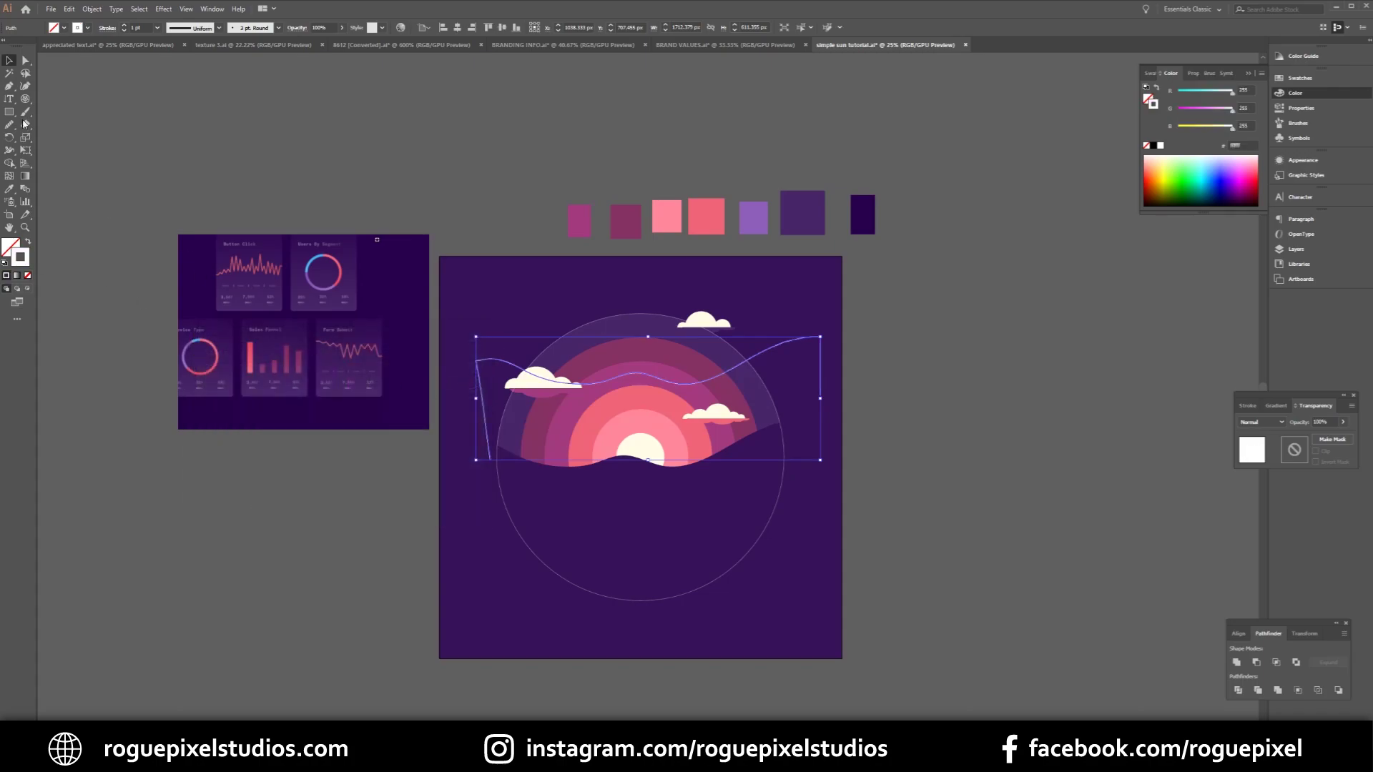
Step: Remove the wave's lower-left and lower-right anchors with the Delete Anchor Point Tool
click(12, 86)
click(71, 111)
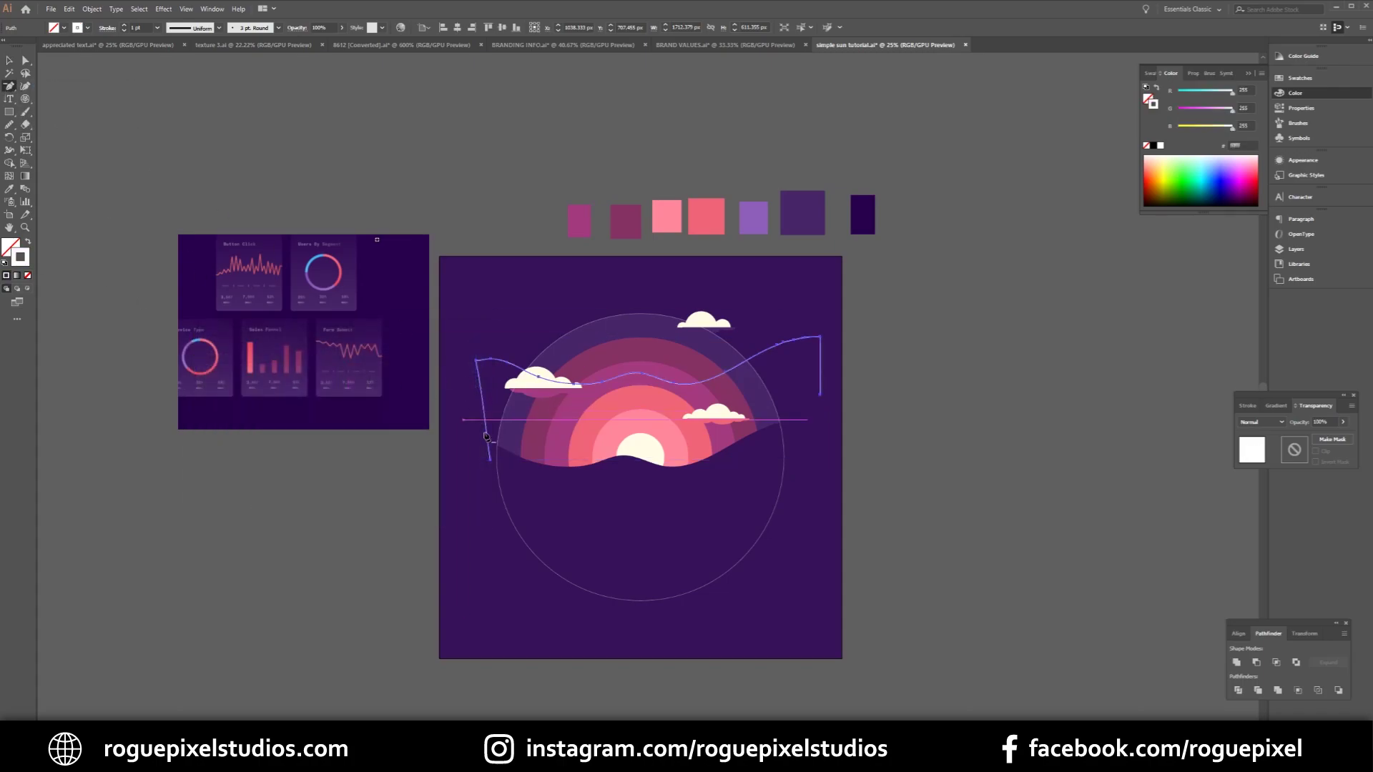
click(490, 462)
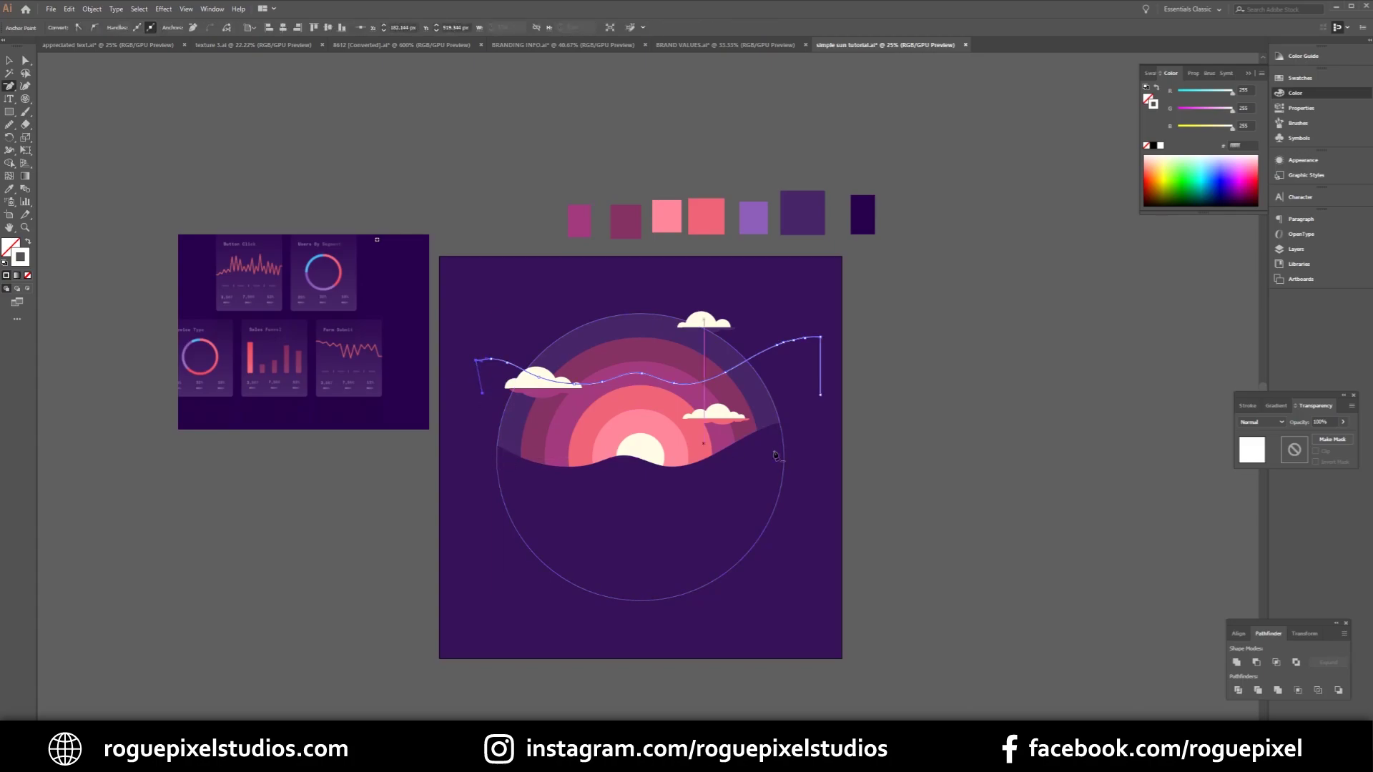
click(820, 394)
Step: Move the wavy line down over the sun and increase its stroke weight twice
key(v)
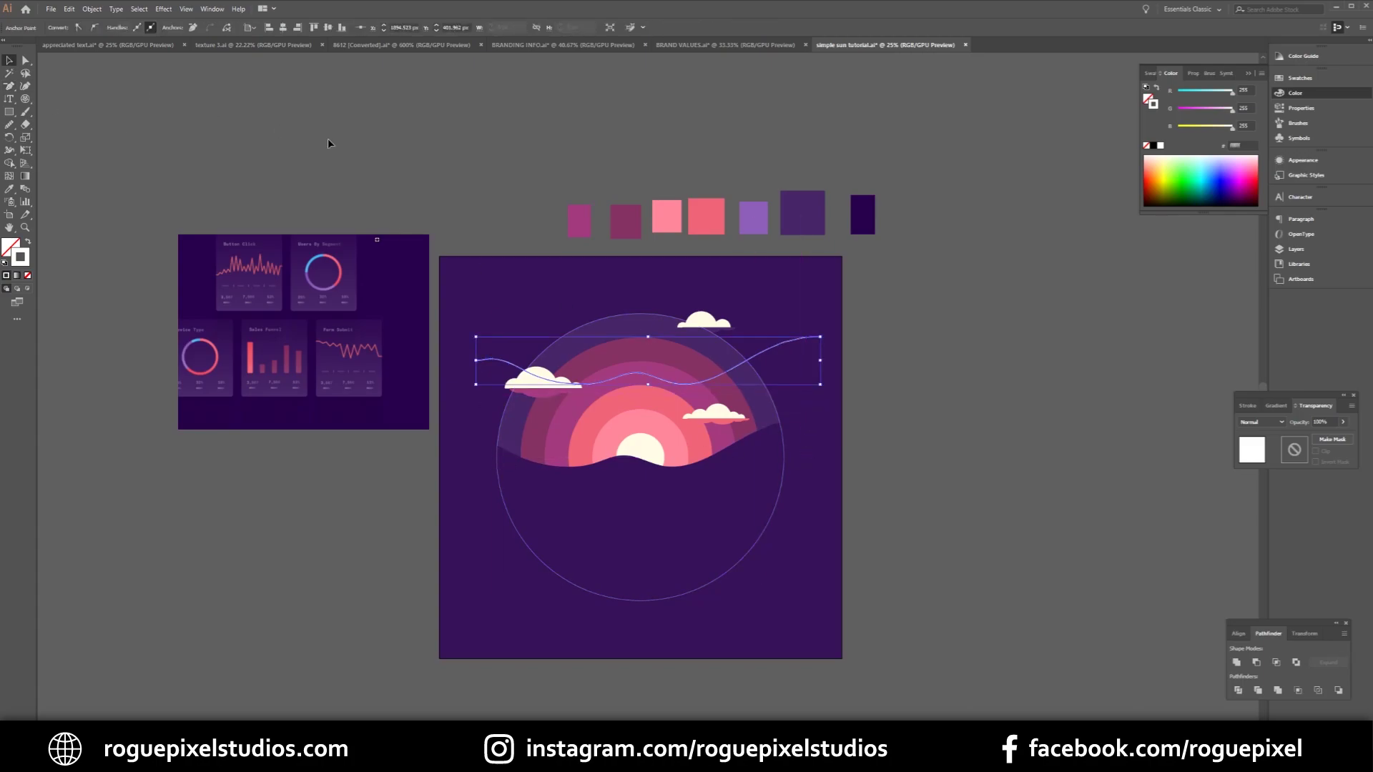
drag(676, 381, 663, 477)
click(126, 26)
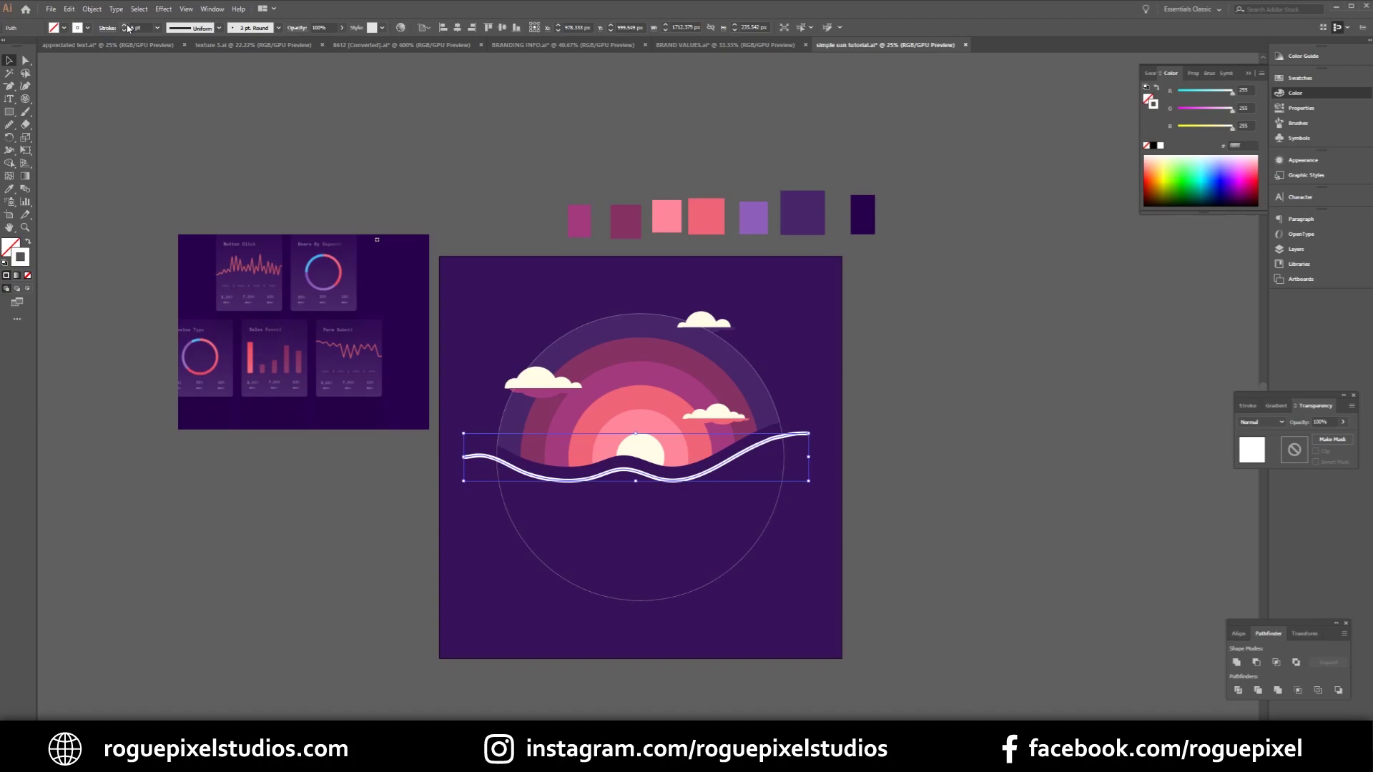
click(126, 26)
click(382, 188)
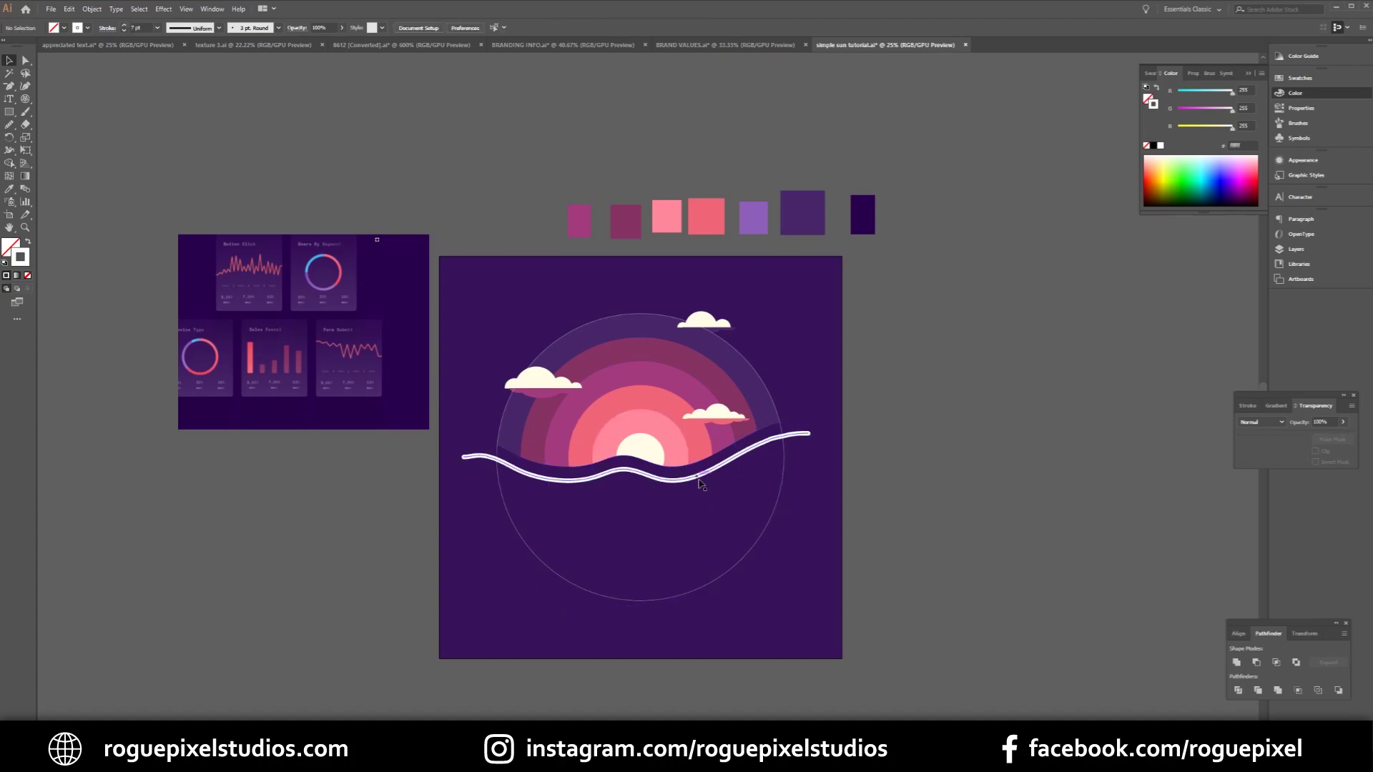
click(695, 481)
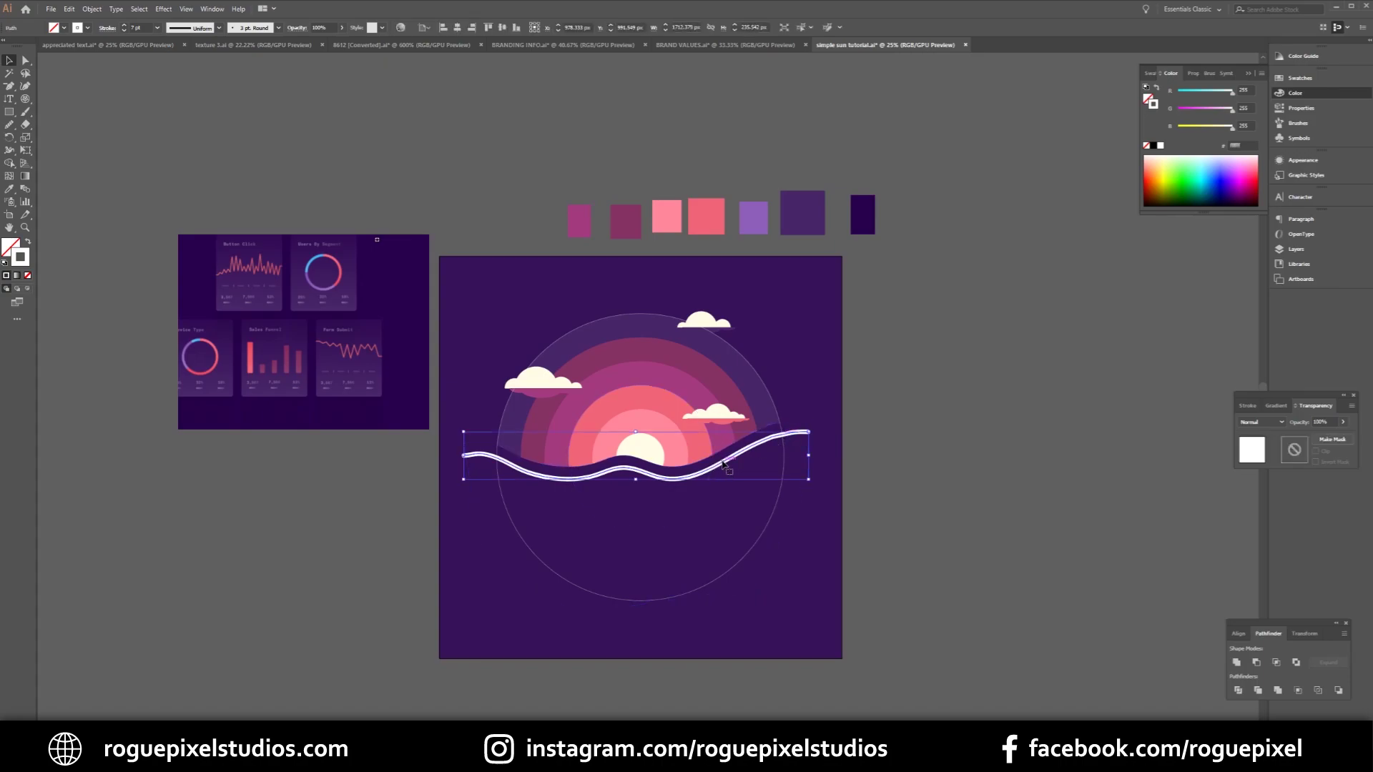
Step: Move the wavy line 68 px down, then repeat Transform Again to stack copies below
drag(724, 464, 727, 480)
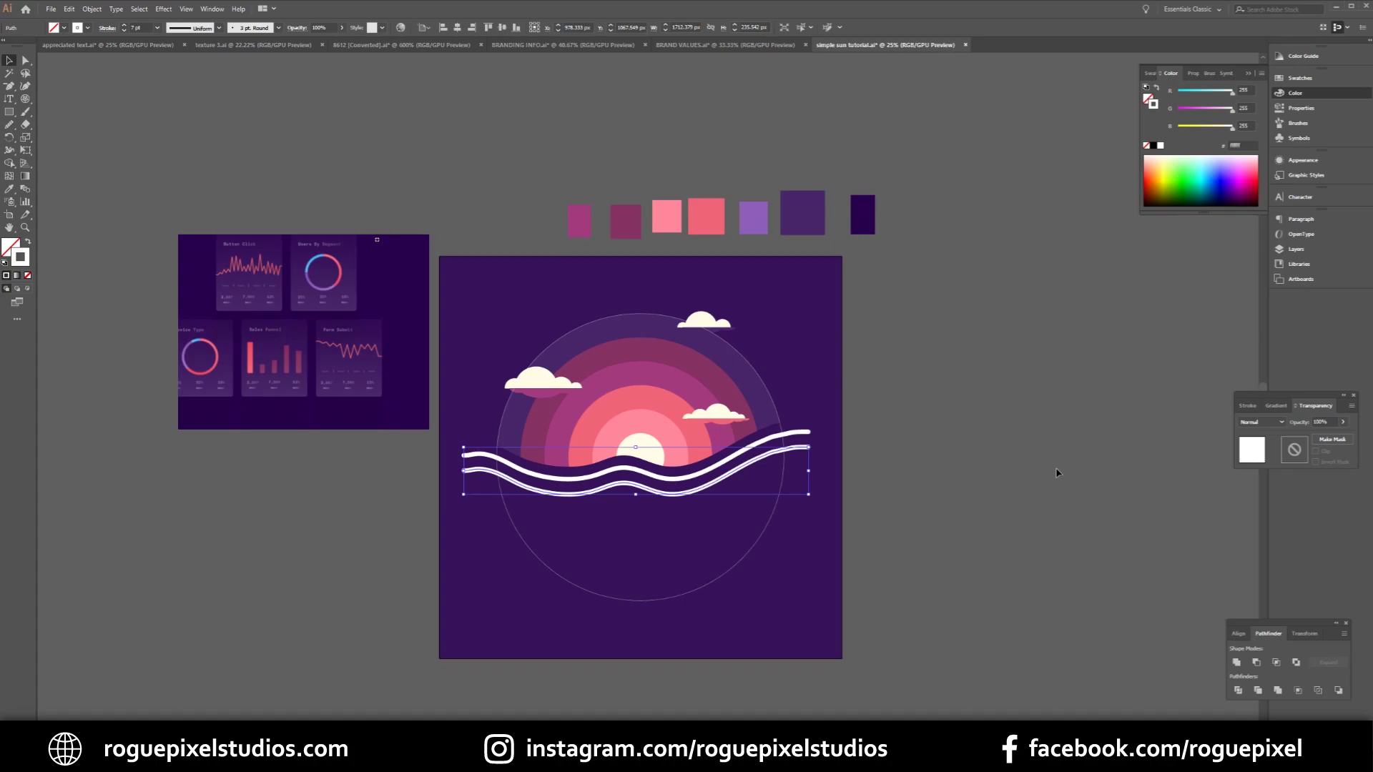
key(a)
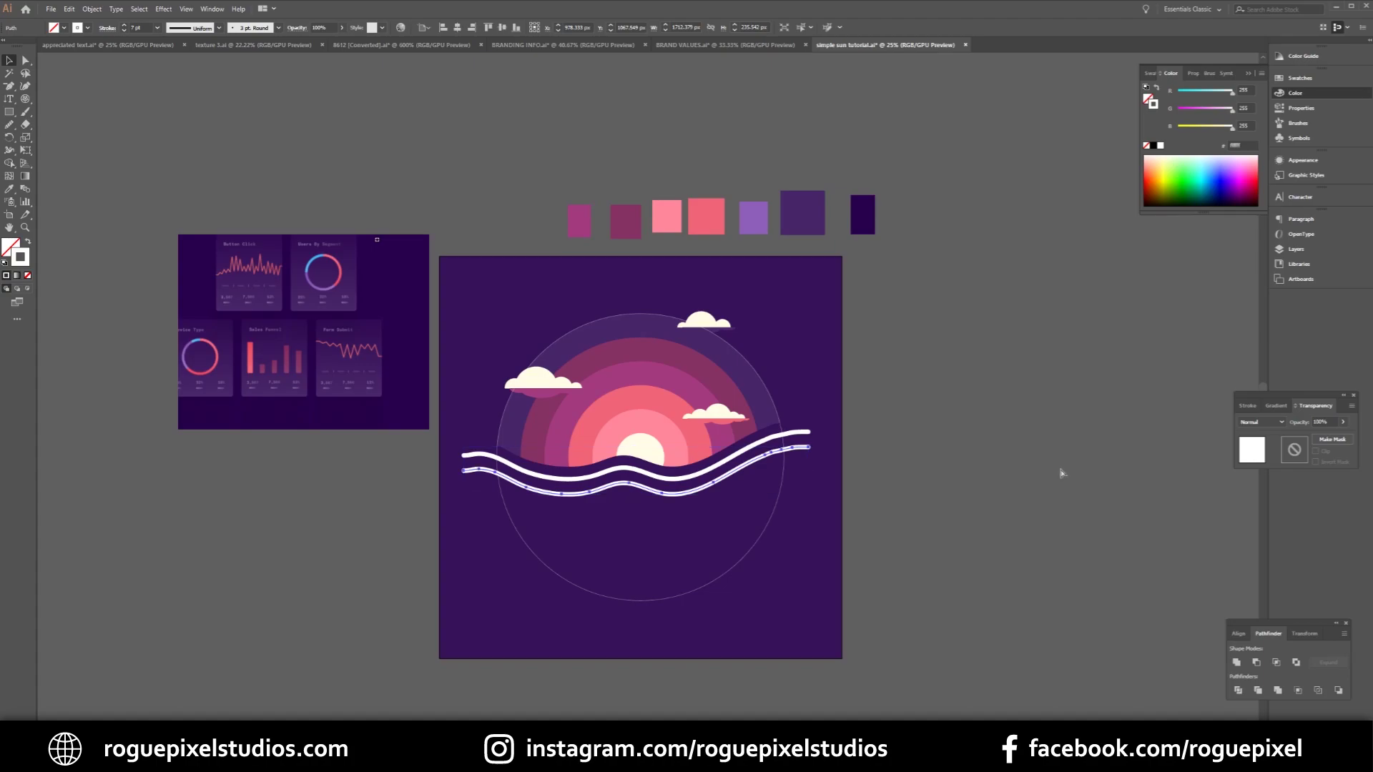
key(ctrl+d)
key(ctrl+d)
key(ctrl+d)
key(ctrl+d)
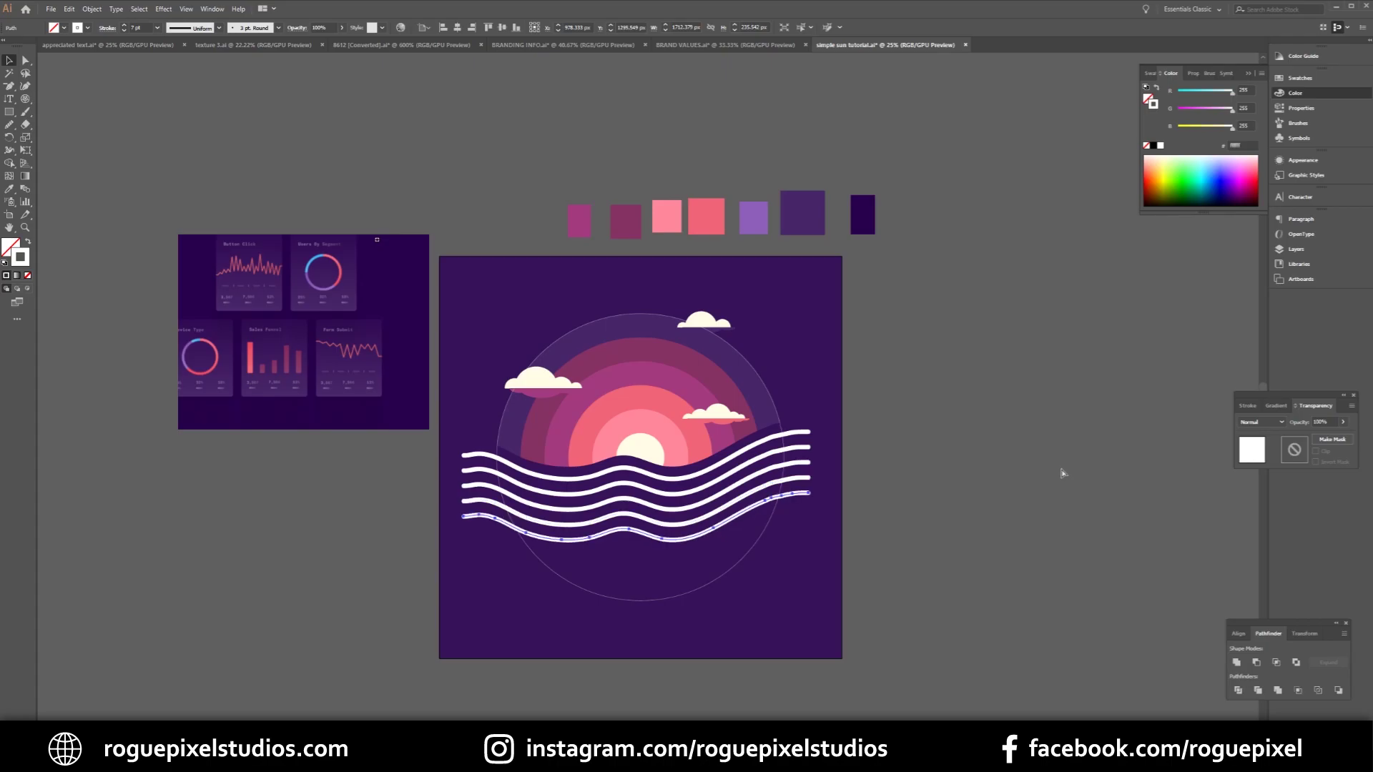
key(ctrl+d)
key(ctrl+d)
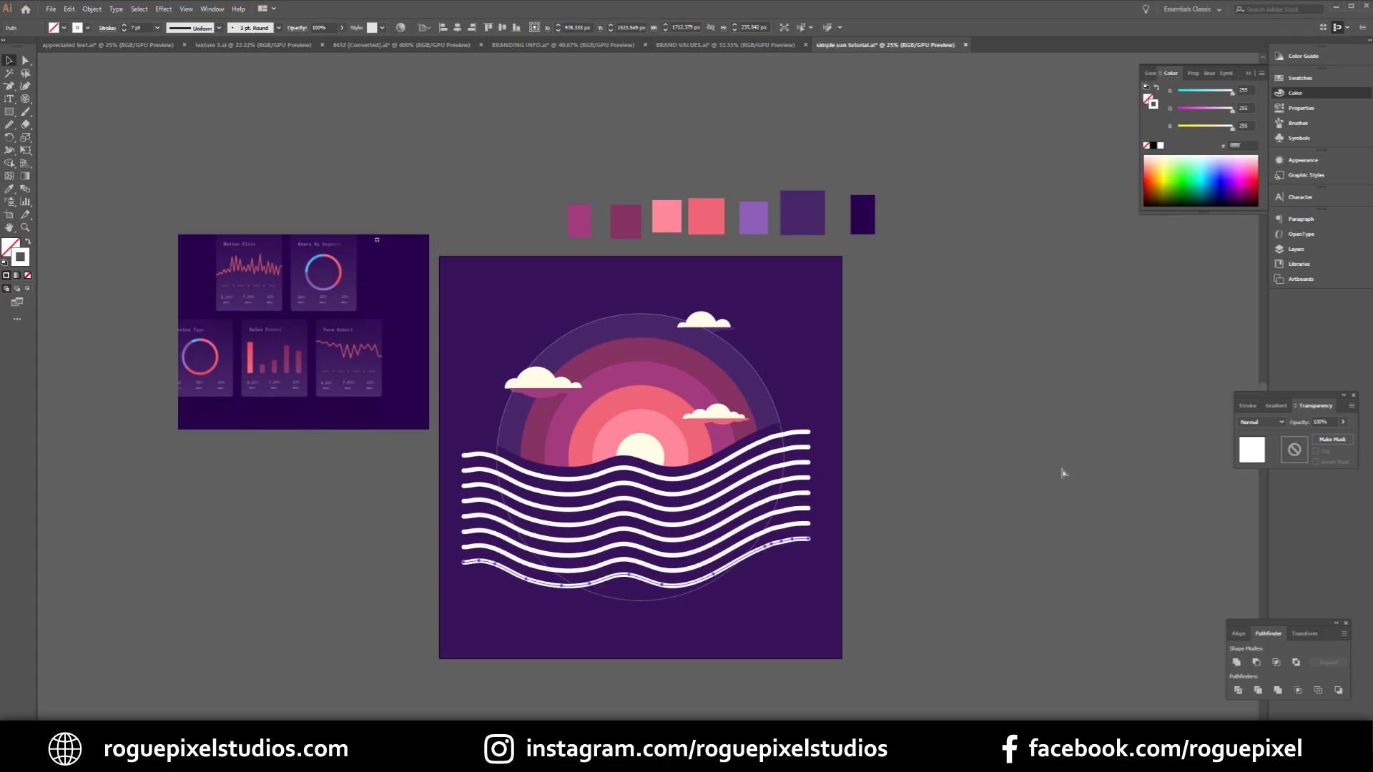
key(ctrl+d)
click(1062, 472)
scroll(751, 542, down, 1)
key(ctrl+equal)
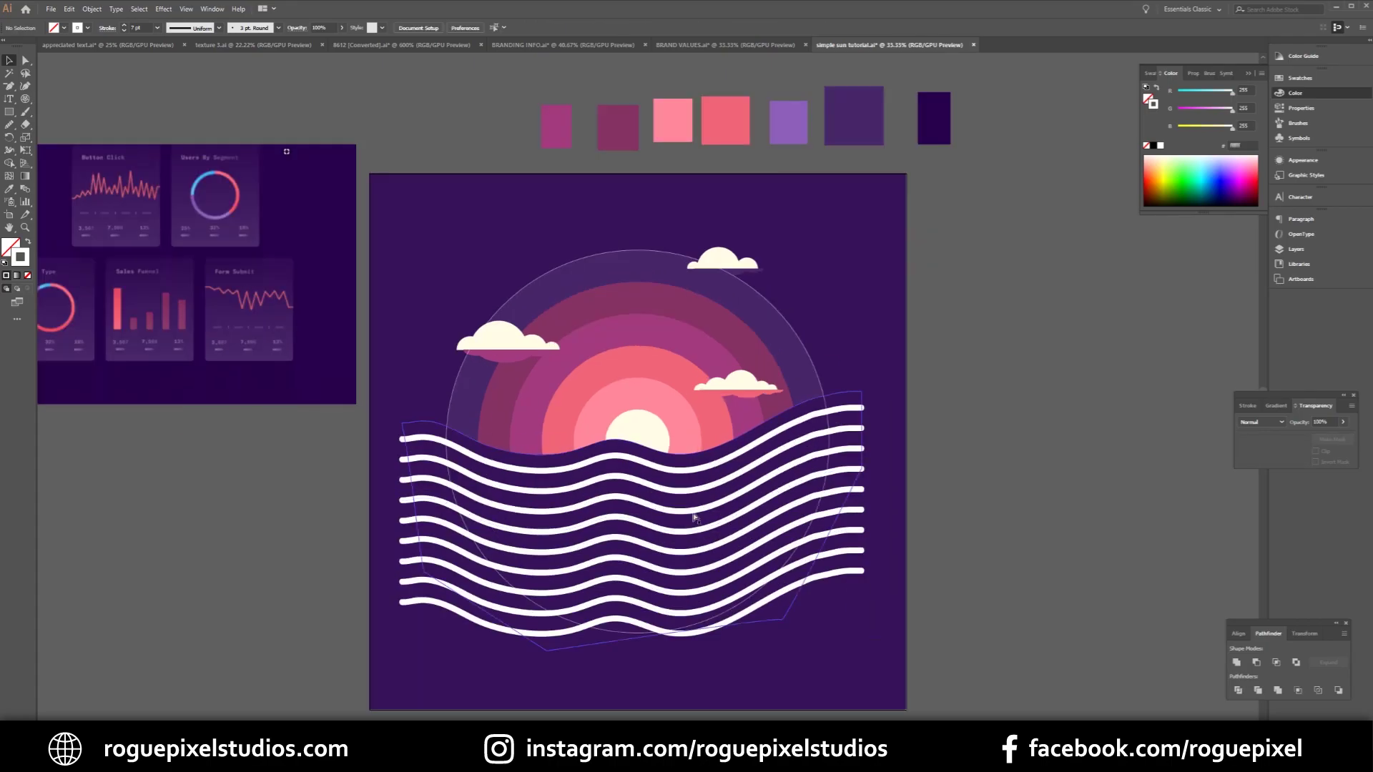
Step: Colour the top wave pink and the lower waves in pinks and purples from the Swatches panel
key(ctrl+equal)
scroll(787, 486, down, 1)
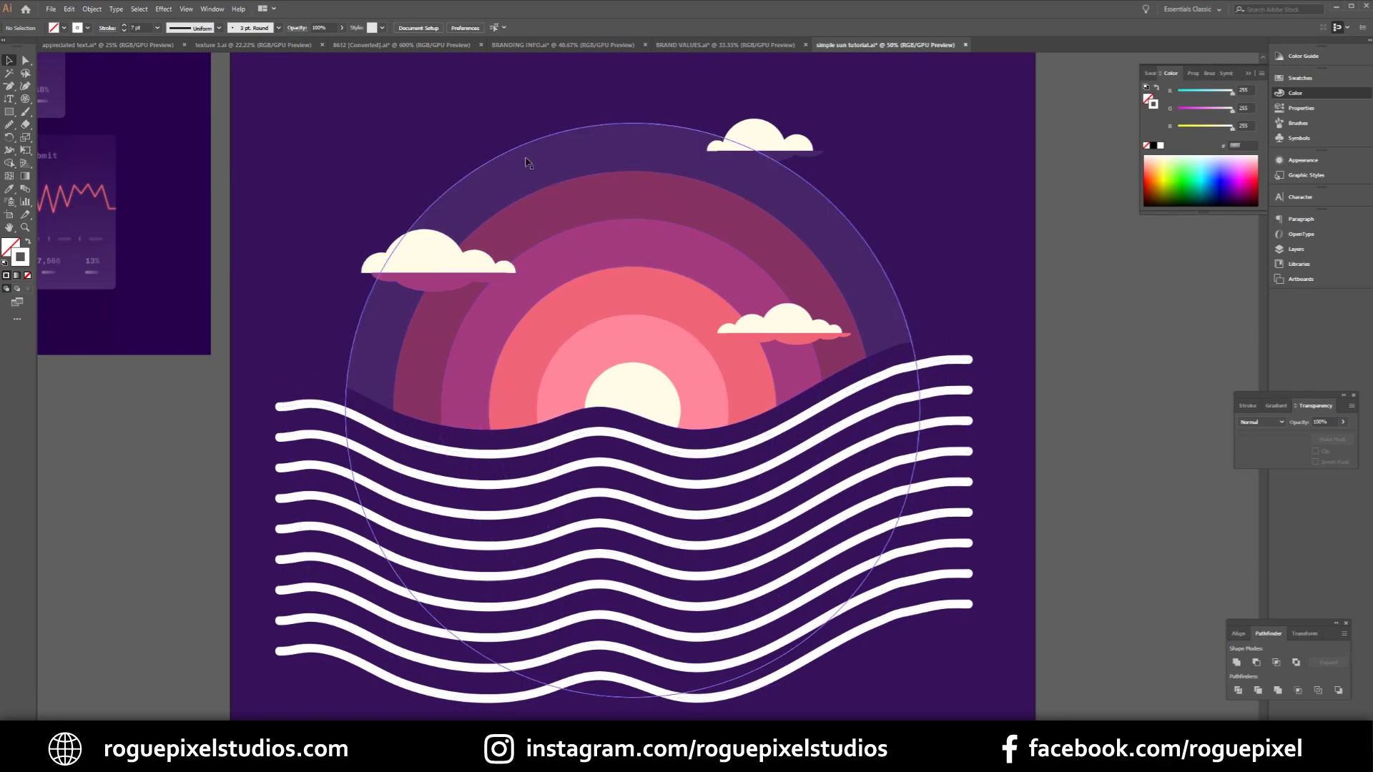
click(937, 364)
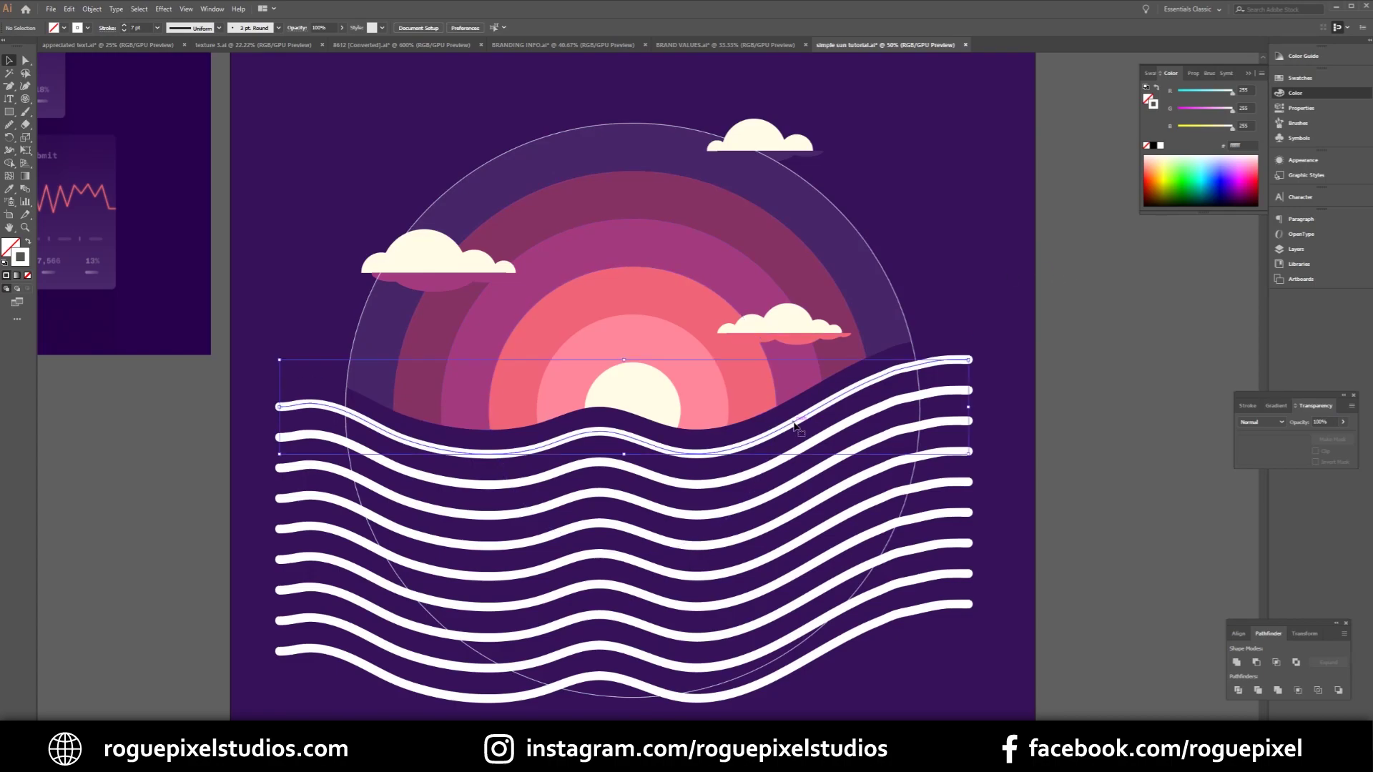
click(1296, 79)
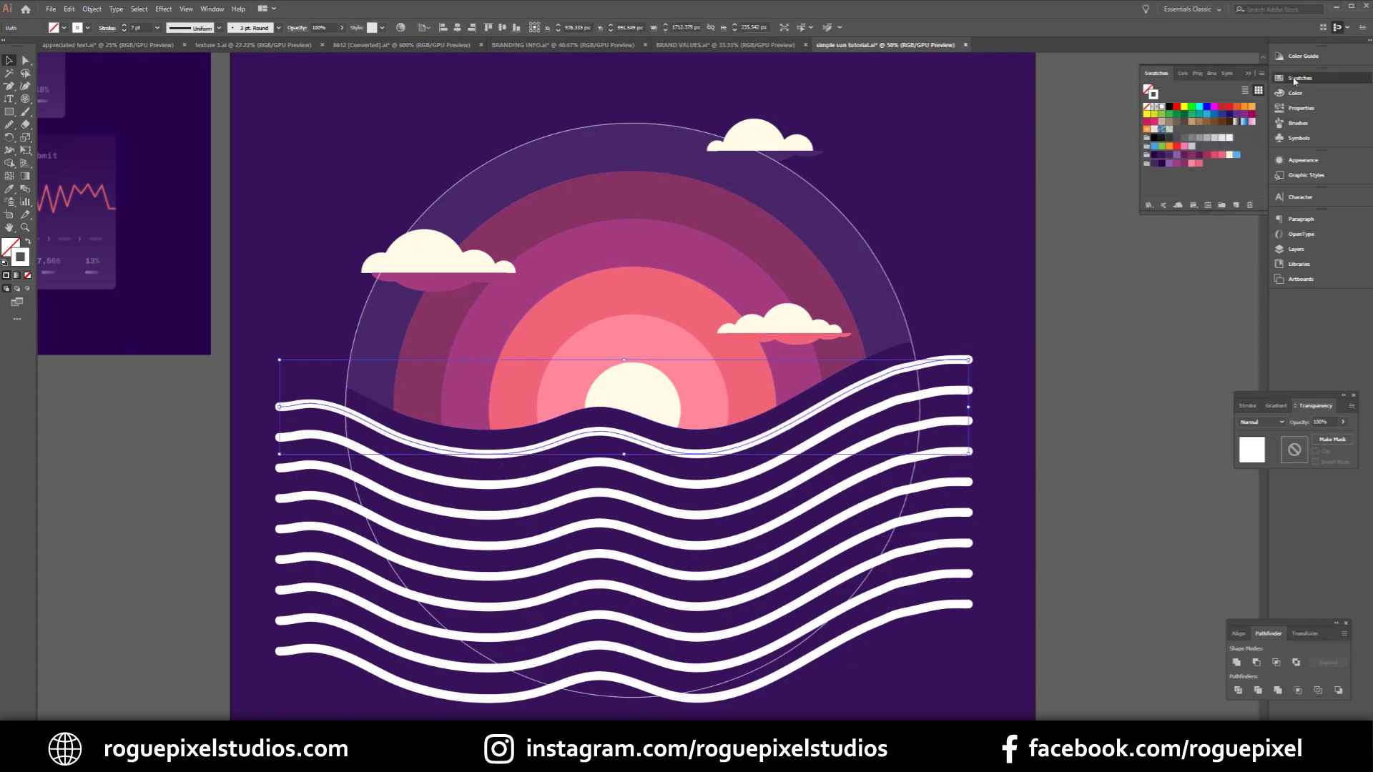
click(1192, 163)
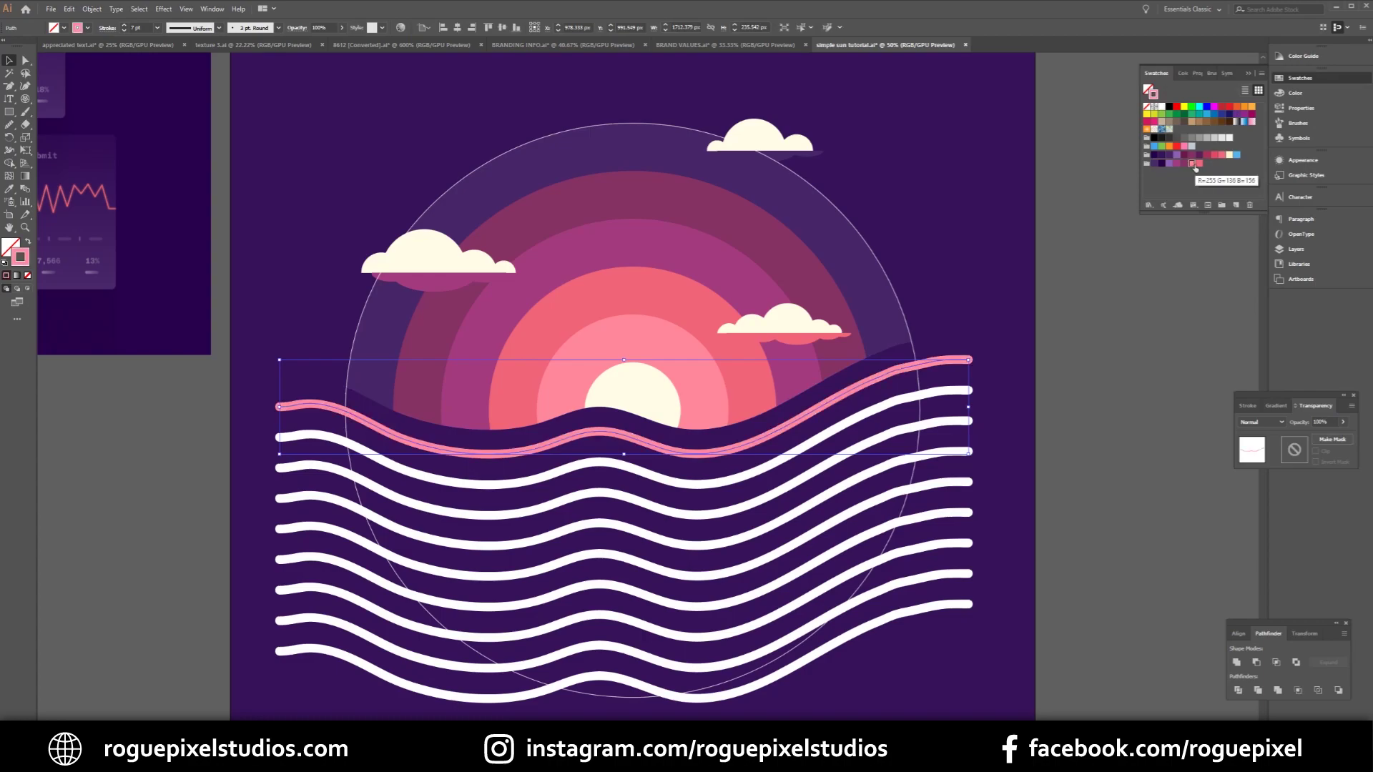
click(856, 625)
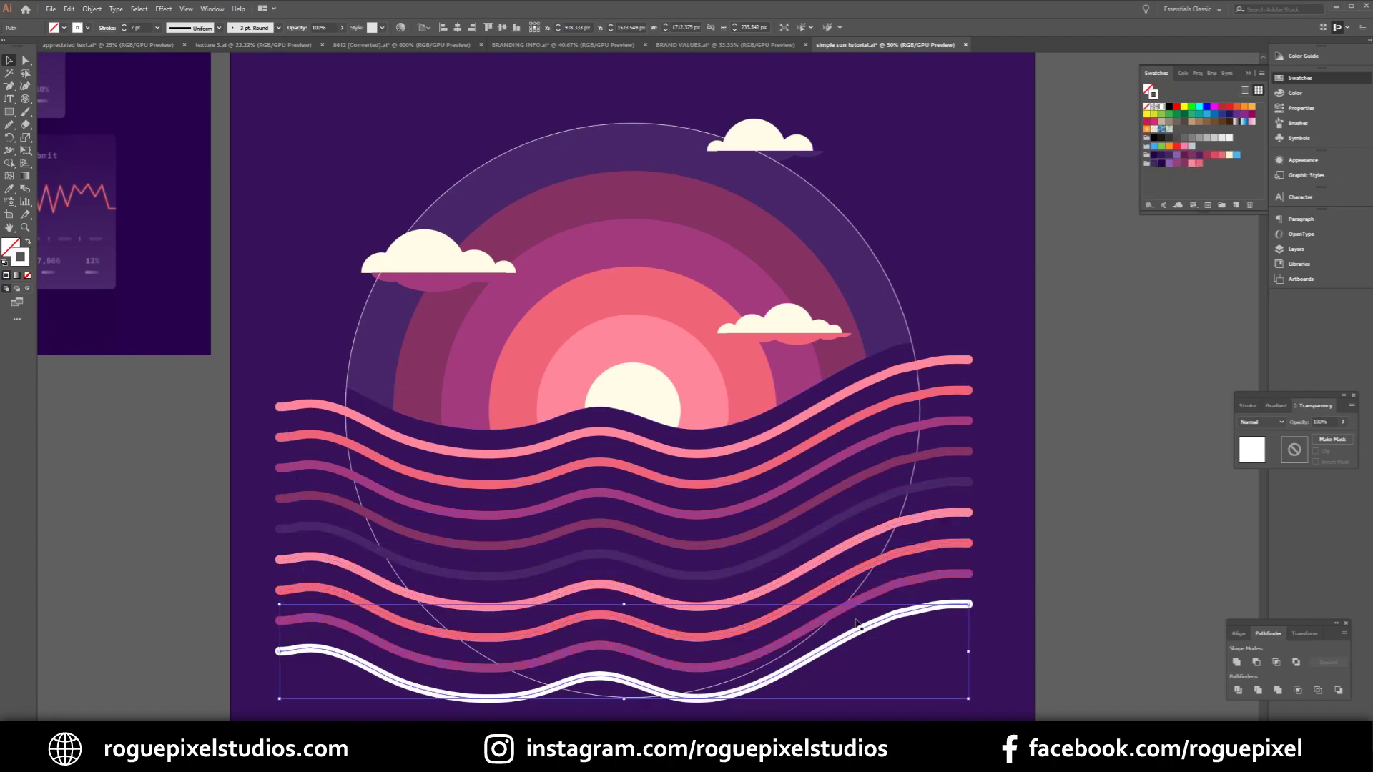
Step: Give the bottom wave a mauve stroke swatch and deselect
click(1192, 163)
click(1087, 443)
scroll(1087, 437, down, 3)
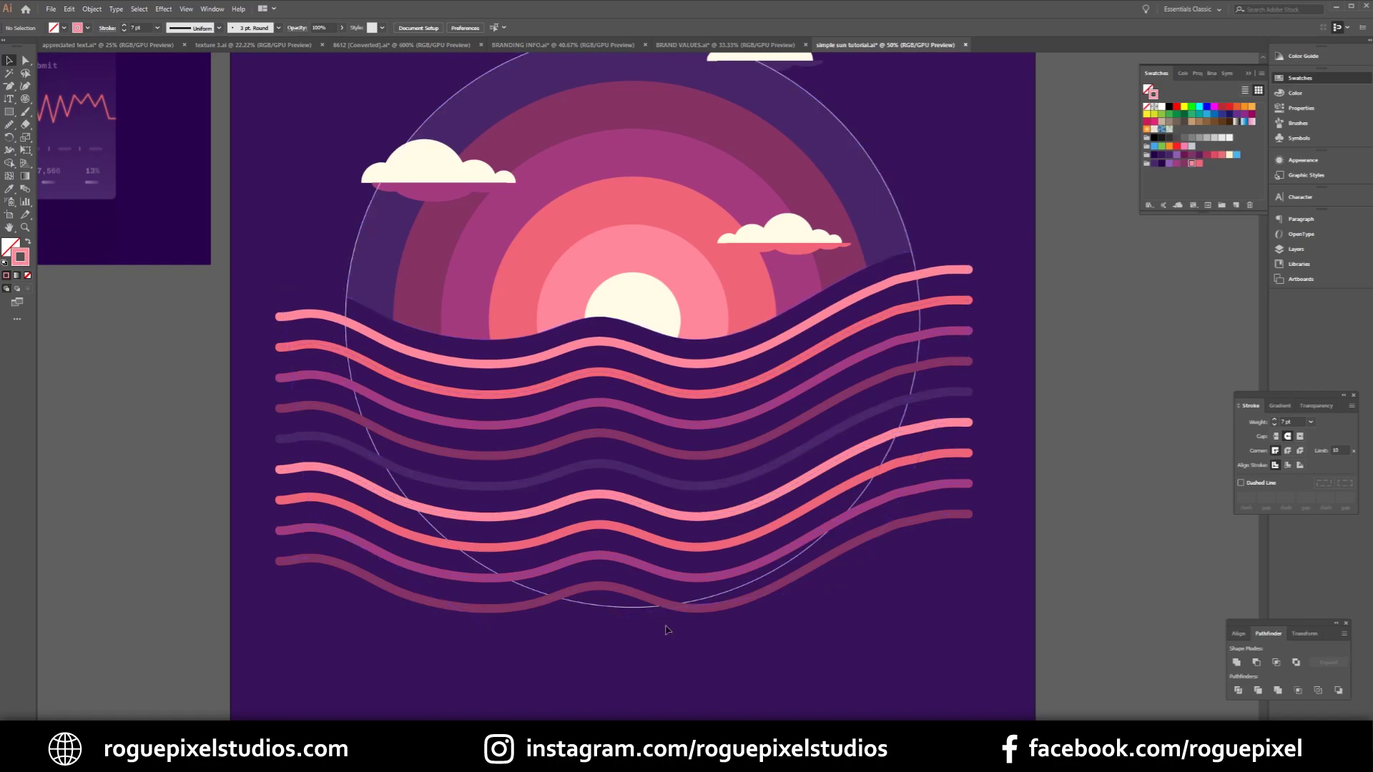
scroll(804, 404, up, 2)
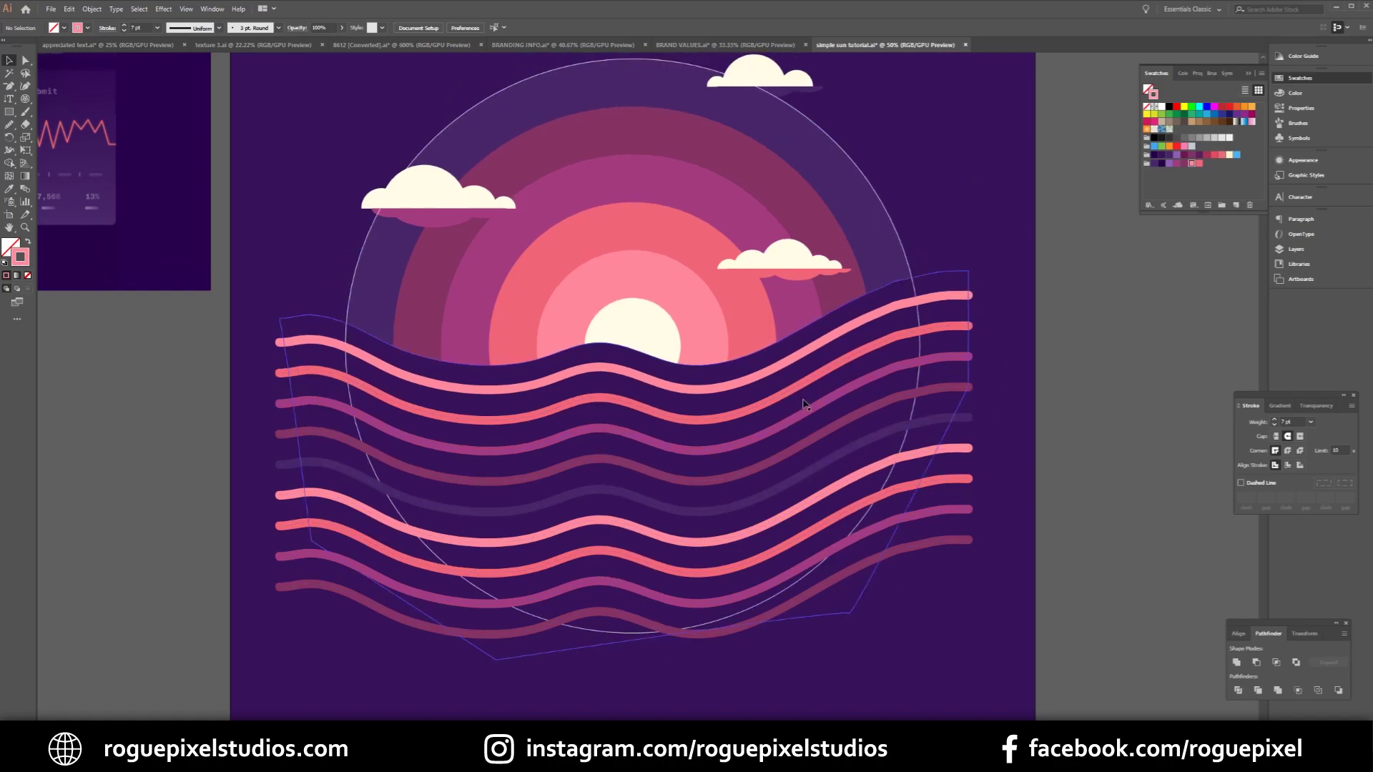
Step: Select the left, top and right clouds together
click(429, 222)
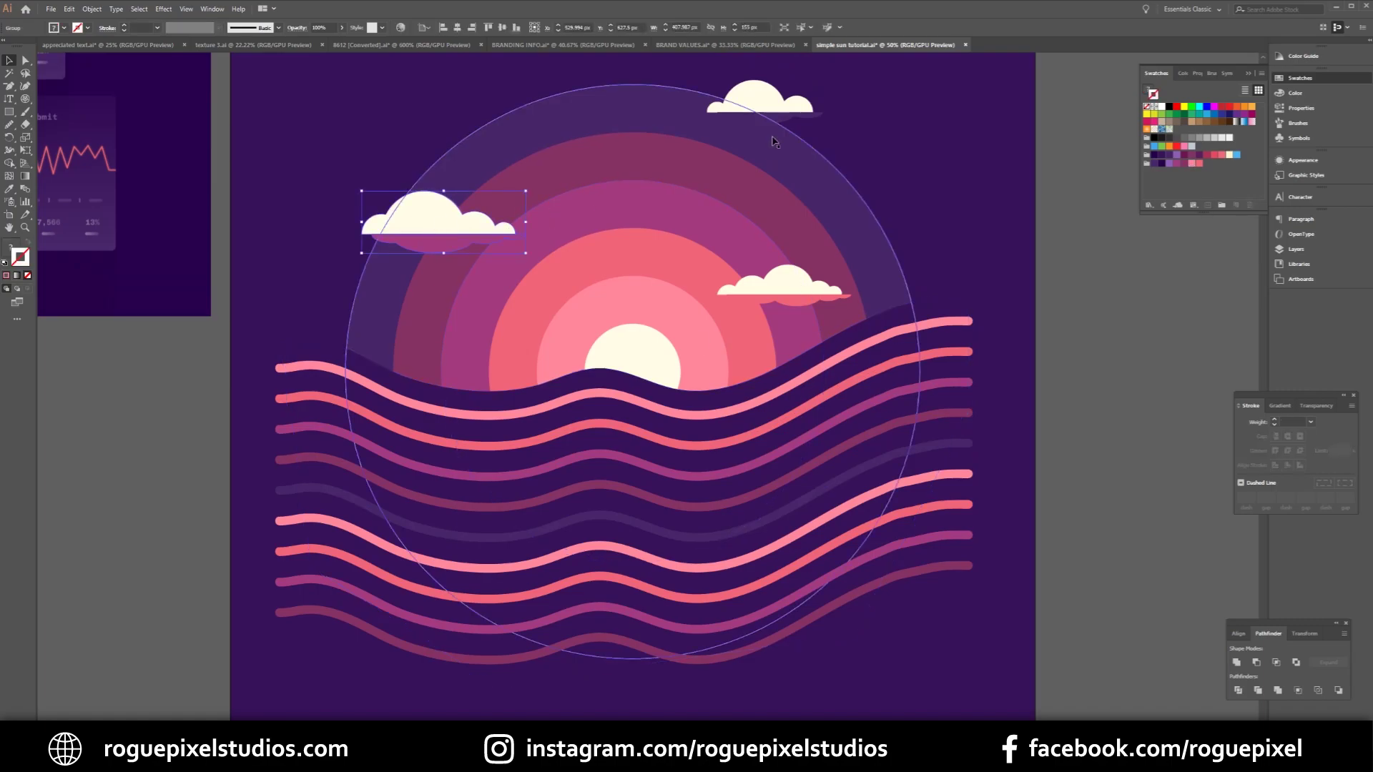
shift+click(767, 107)
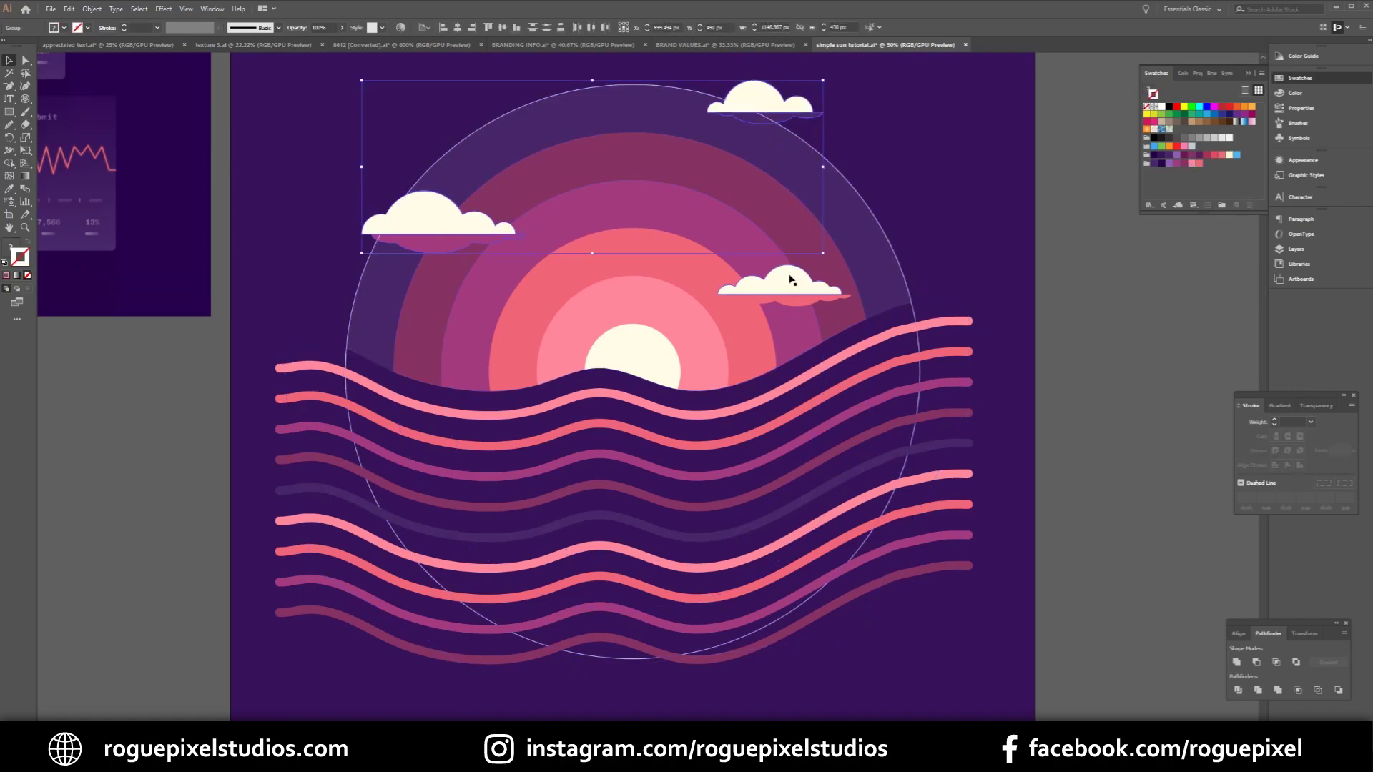
shift+click(791, 282)
Step: Lock the three selected clouds via Object > Lock > Selection
click(92, 9)
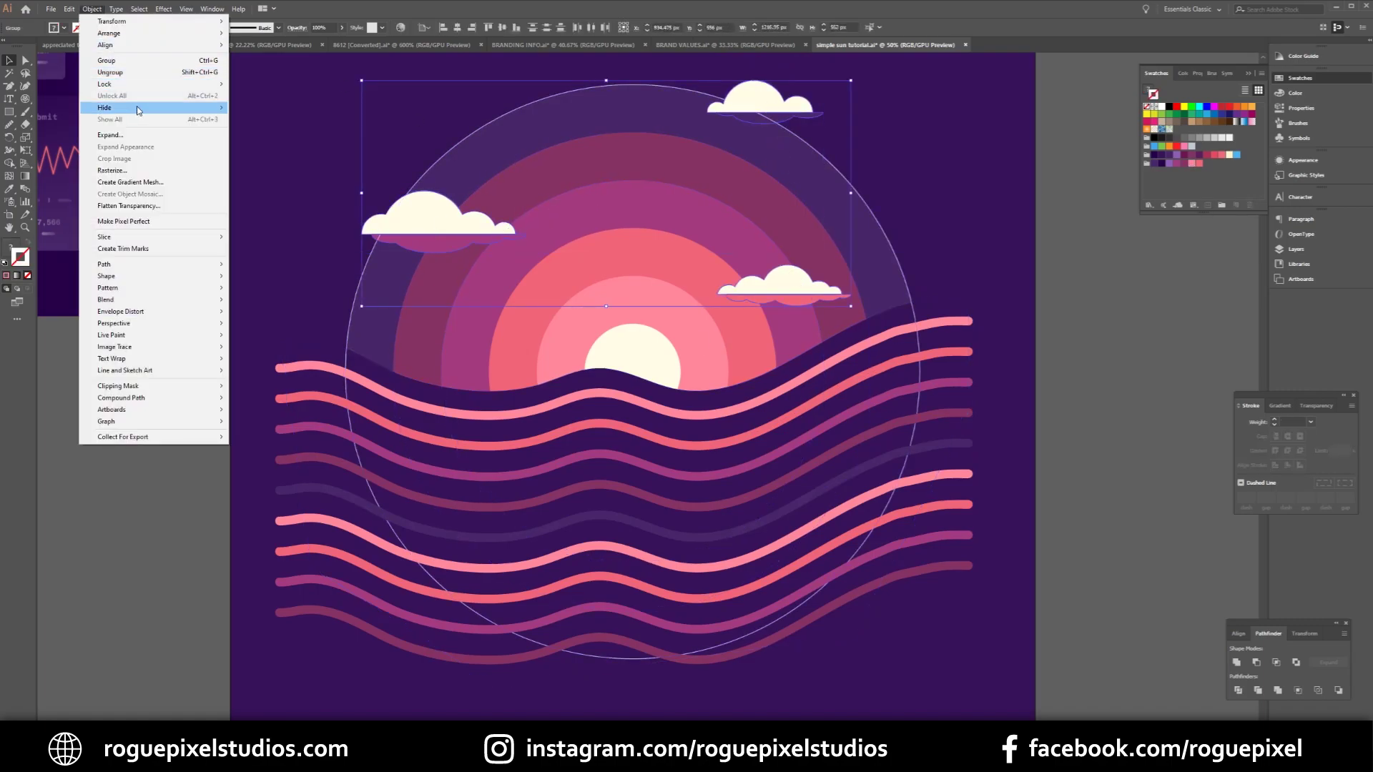
mouse_move(146, 86)
click(321, 86)
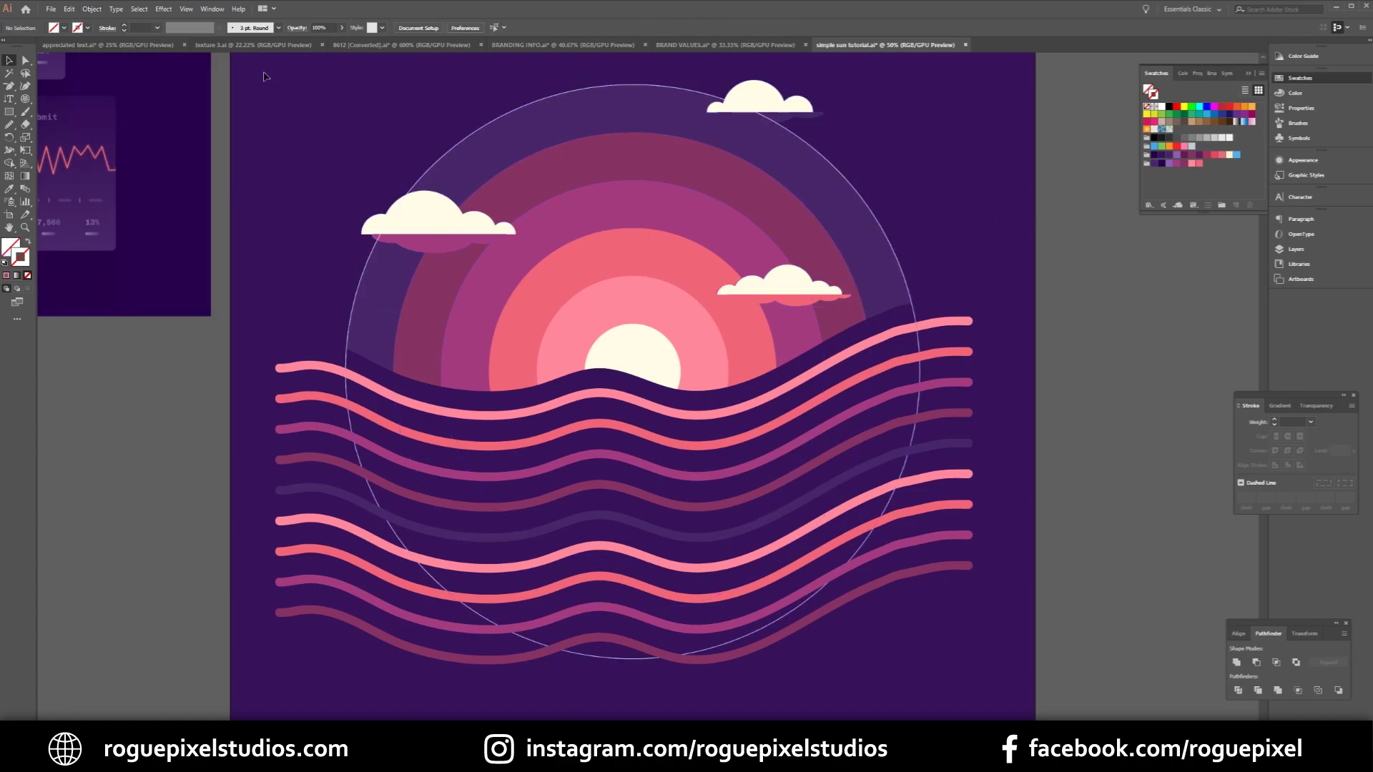
Step: Trim the wave pieces outside the circle's left and right edges with the Shape Builder Tool
drag(719, 670, 1008, 711)
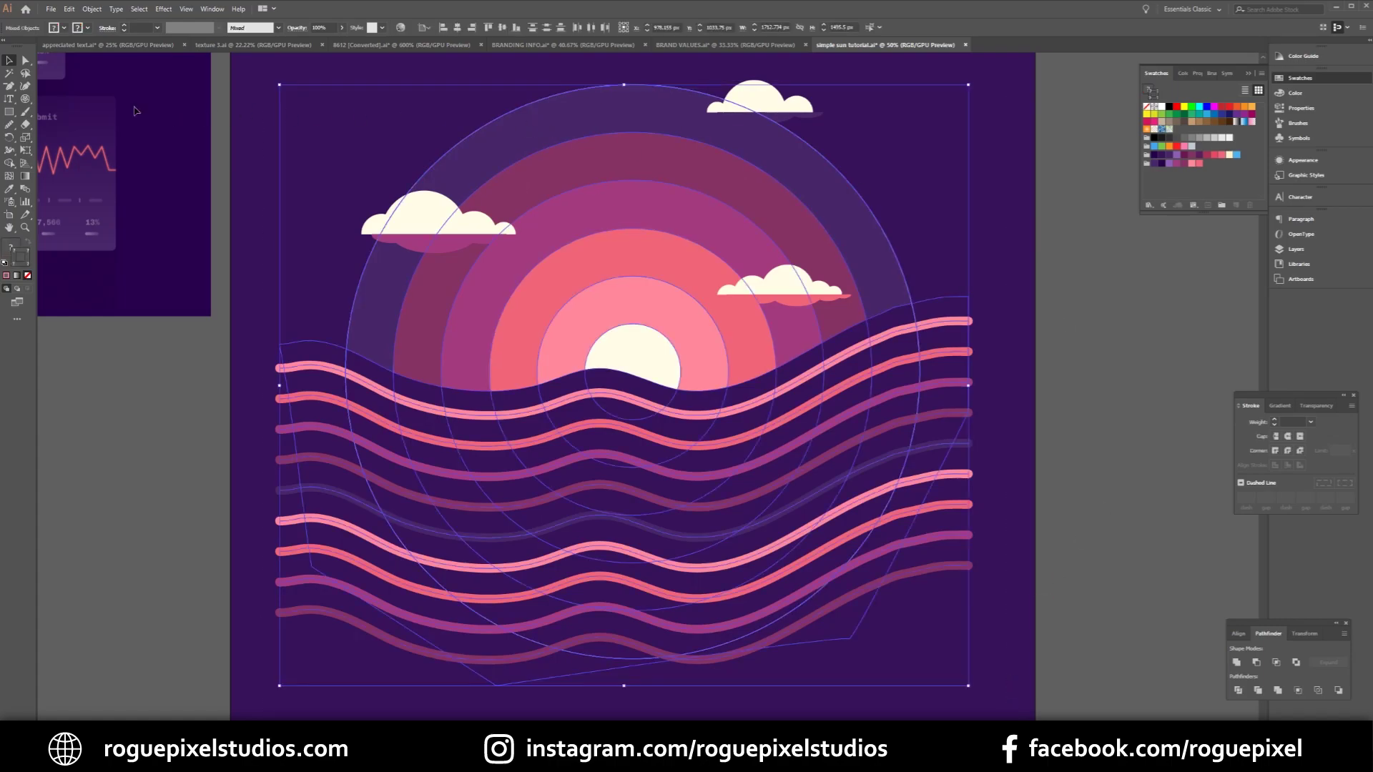
click(10, 166)
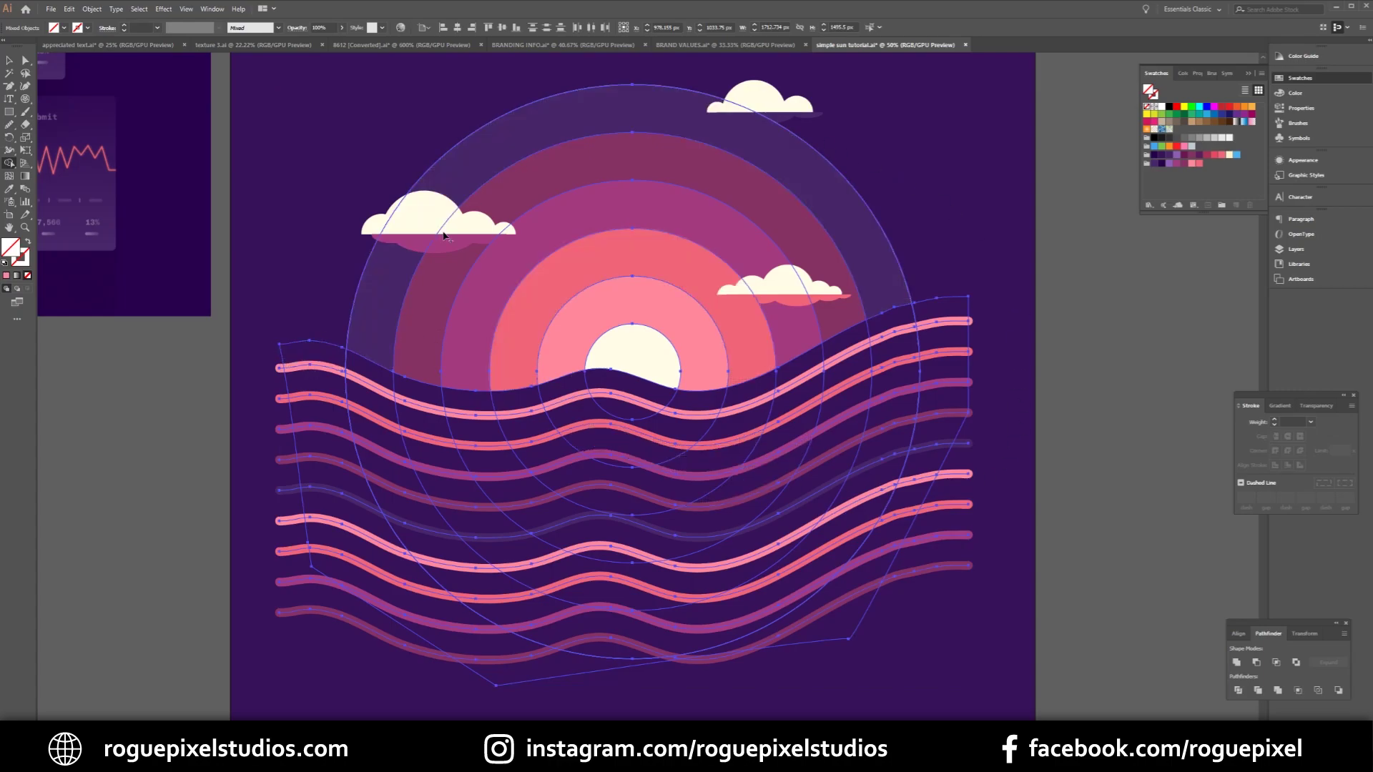
mouse_move(286, 368)
mouse_down()
mouse_move(300, 615)
mouse_move(539, 719)
mouse_up()
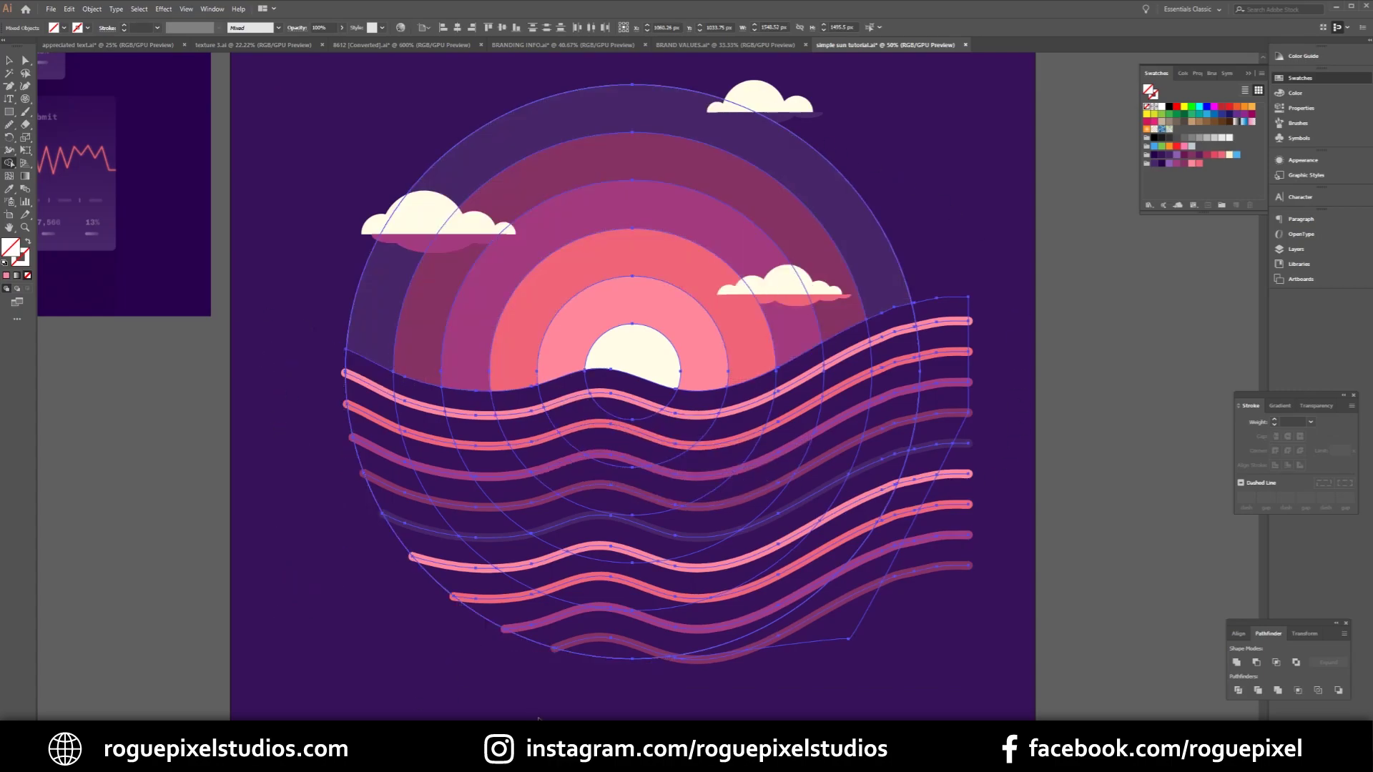
alt+click(743, 653)
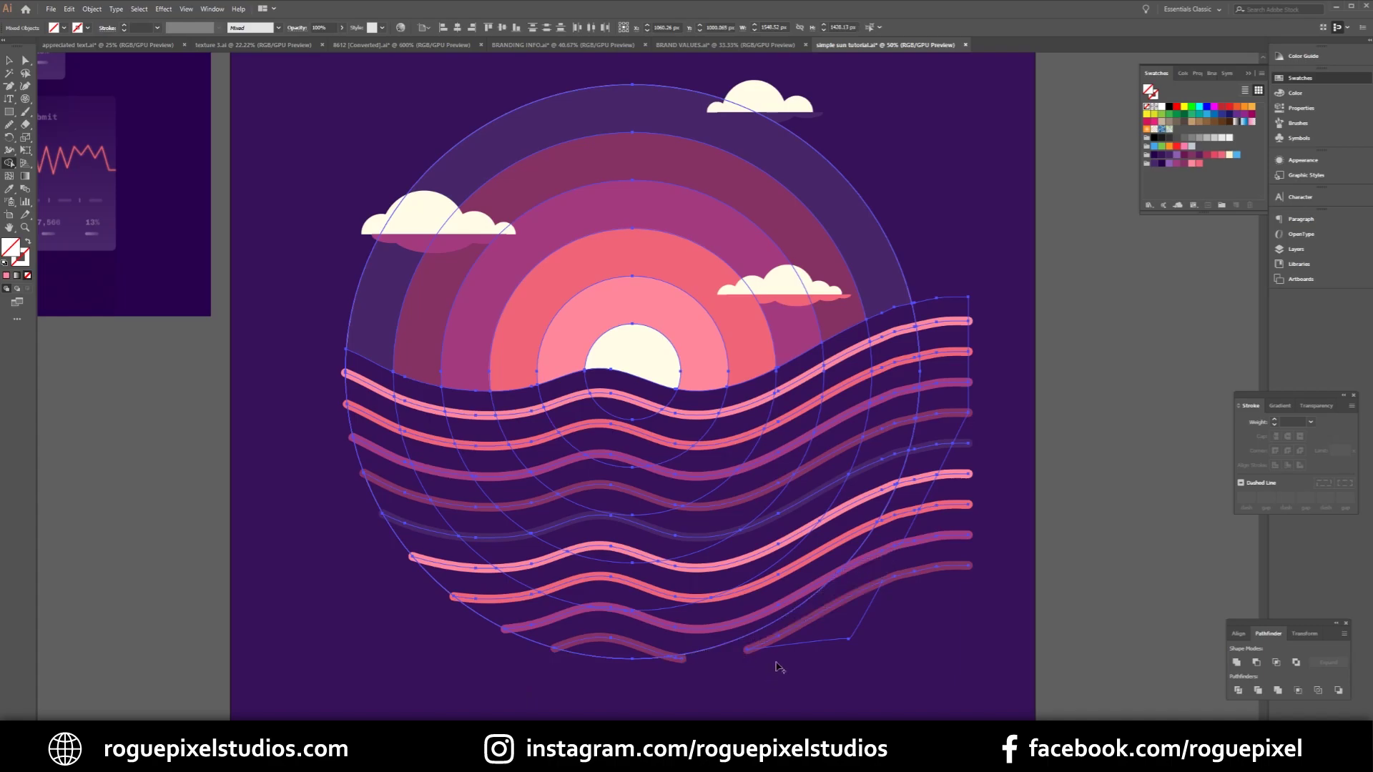
alt+click(803, 619)
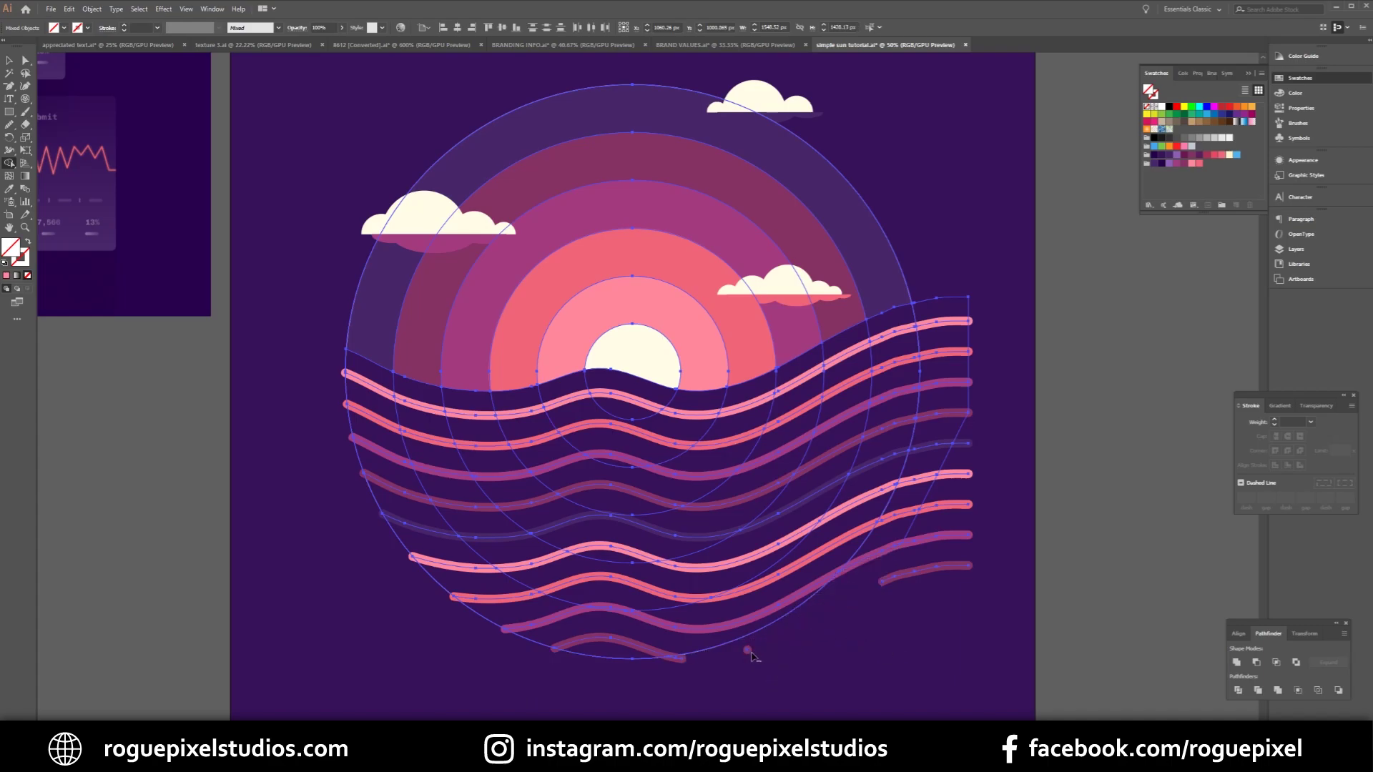
drag(959, 315, 923, 572)
key(v)
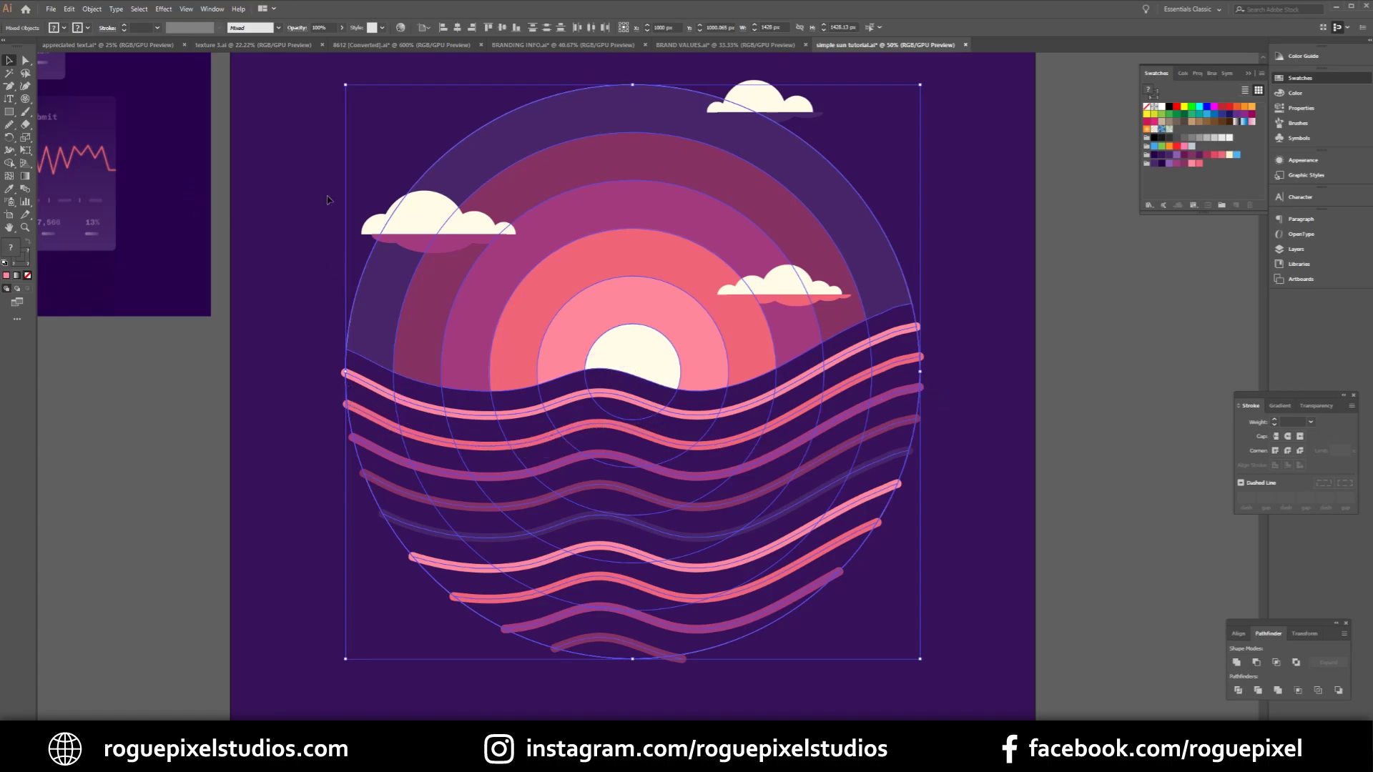
Step: Select all ten trimmed wave lines and apply Object > Expand Appearance to turn them into shapes
click(268, 215)
click(369, 384)
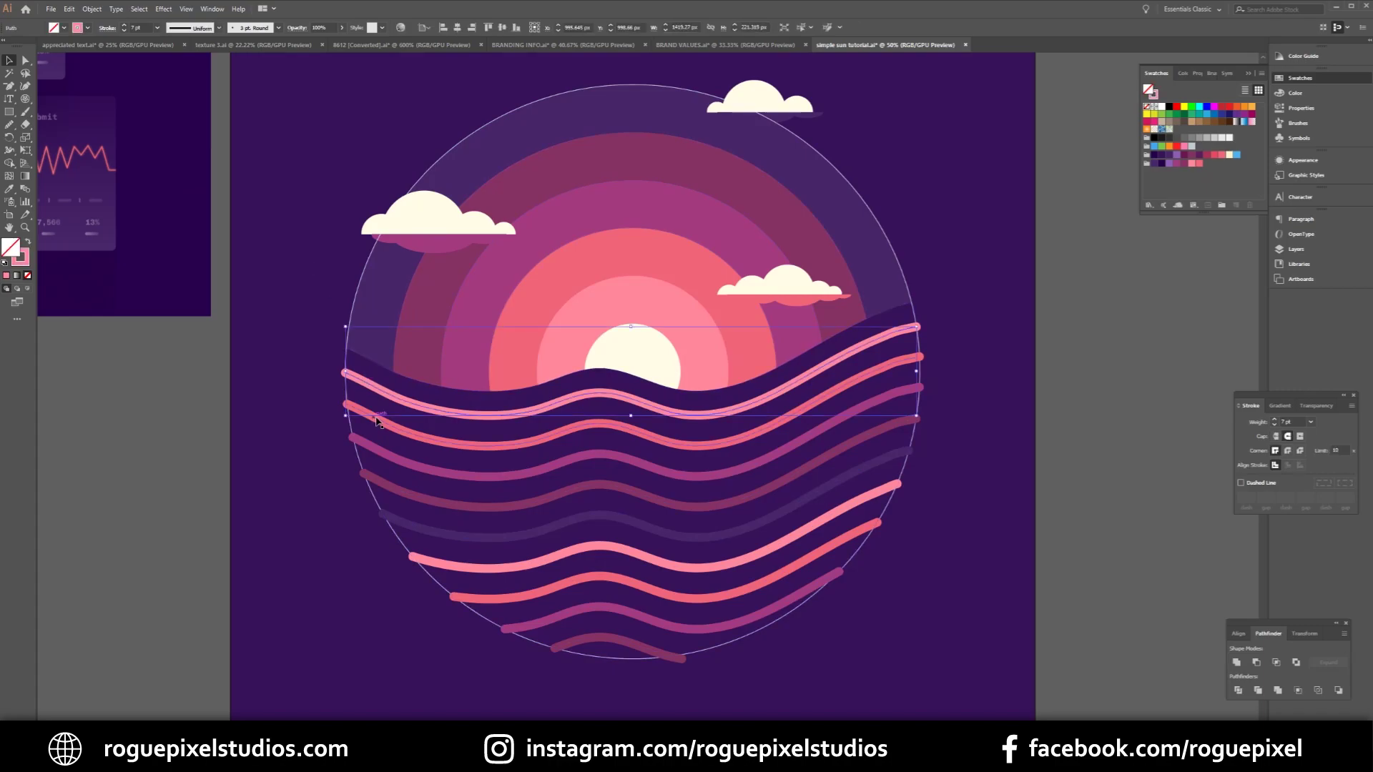
shift+click(384, 426)
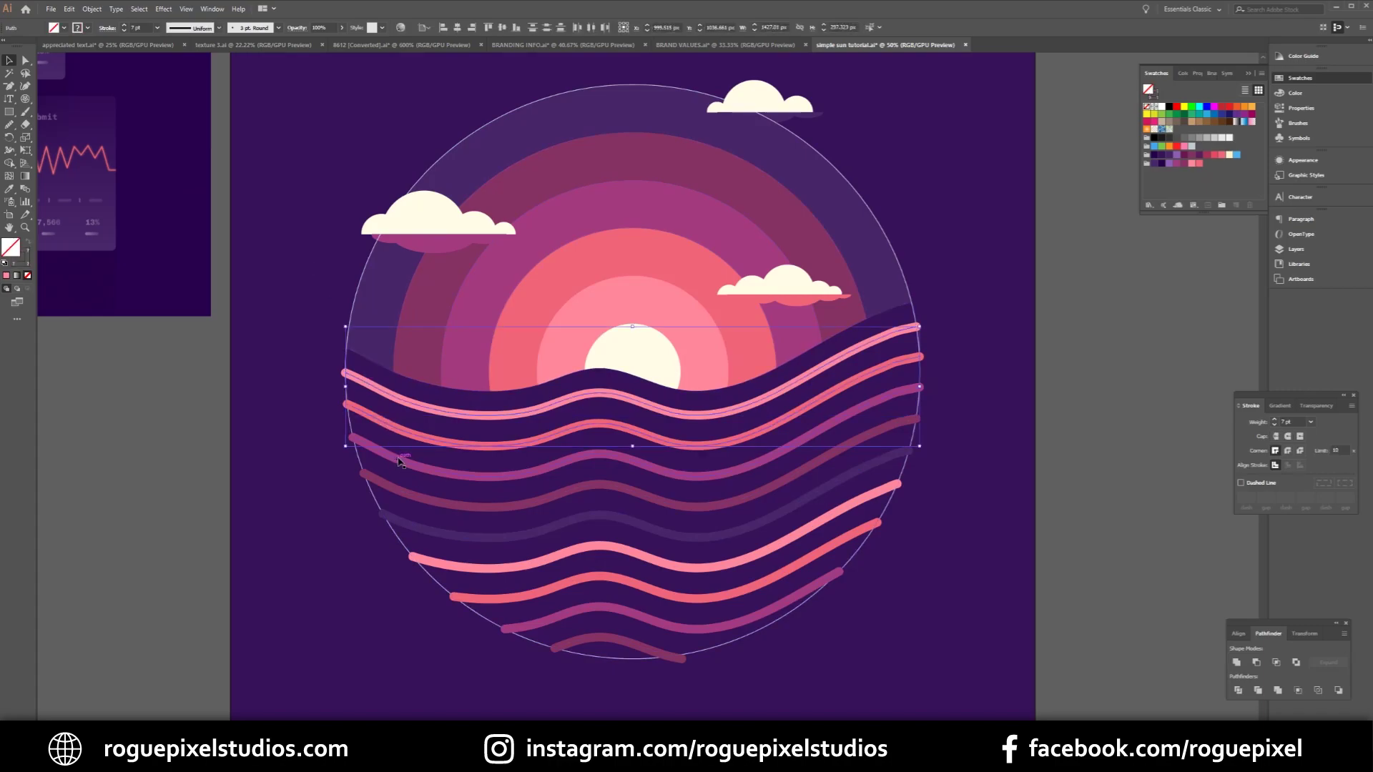
shift+click(397, 461)
shift+click(402, 495)
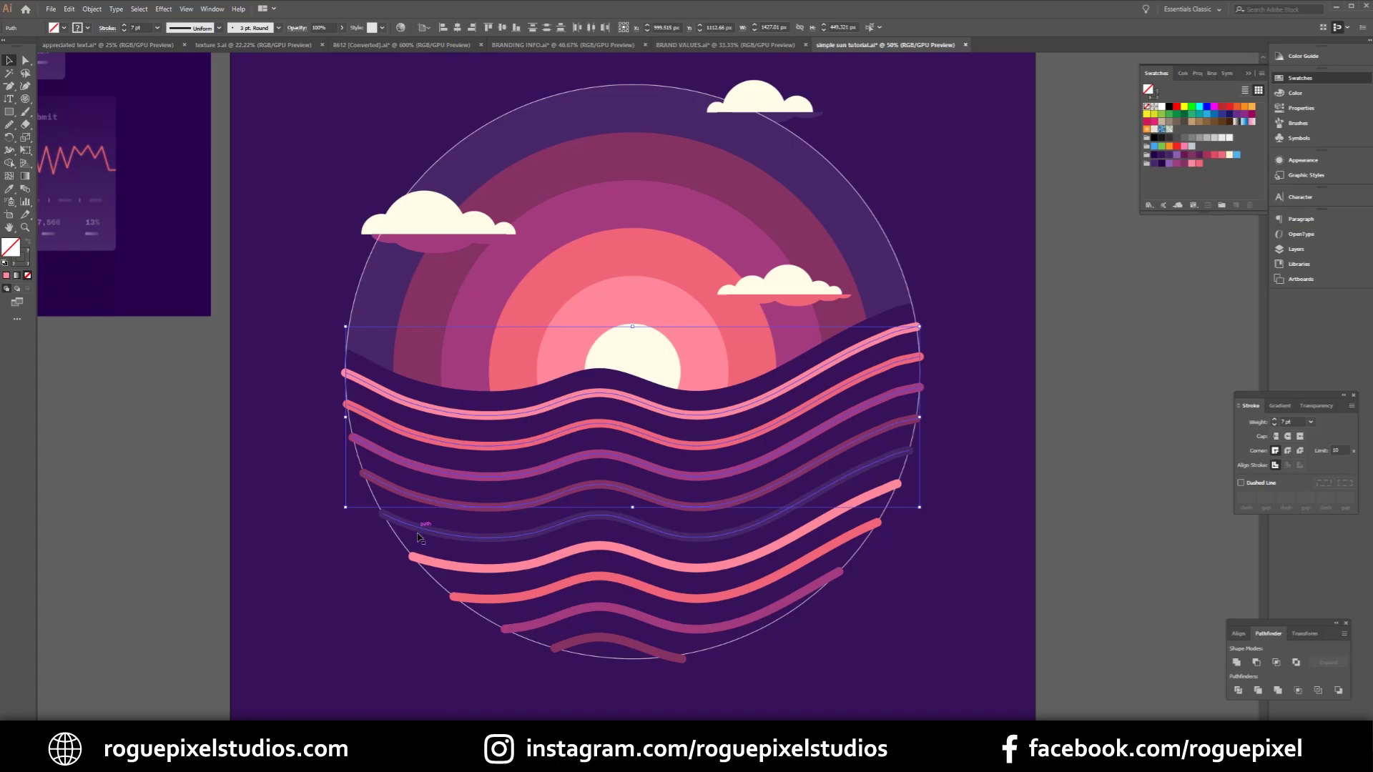
shift+click(420, 538)
shift+click(447, 568)
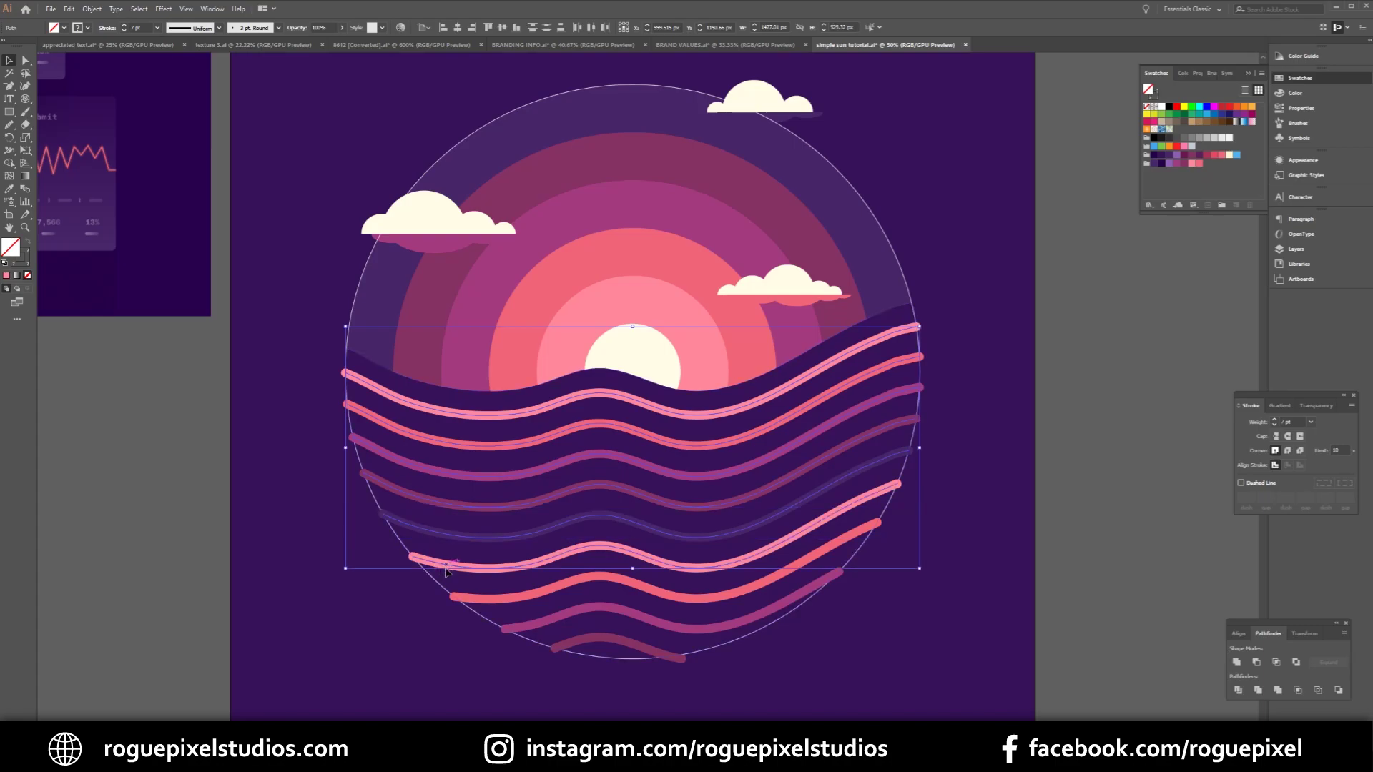
shift+click(483, 601)
shift+click(506, 629)
shift+click(557, 648)
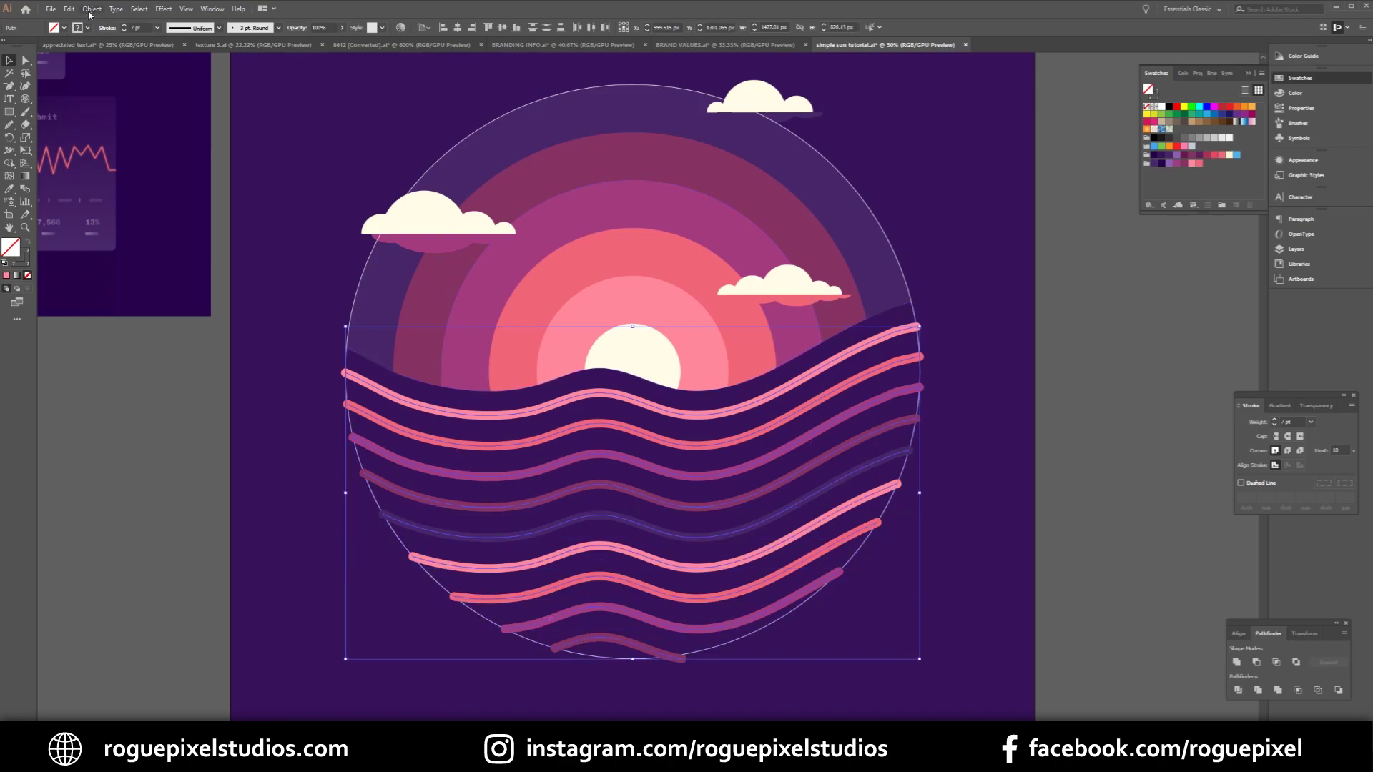
click(91, 9)
click(118, 143)
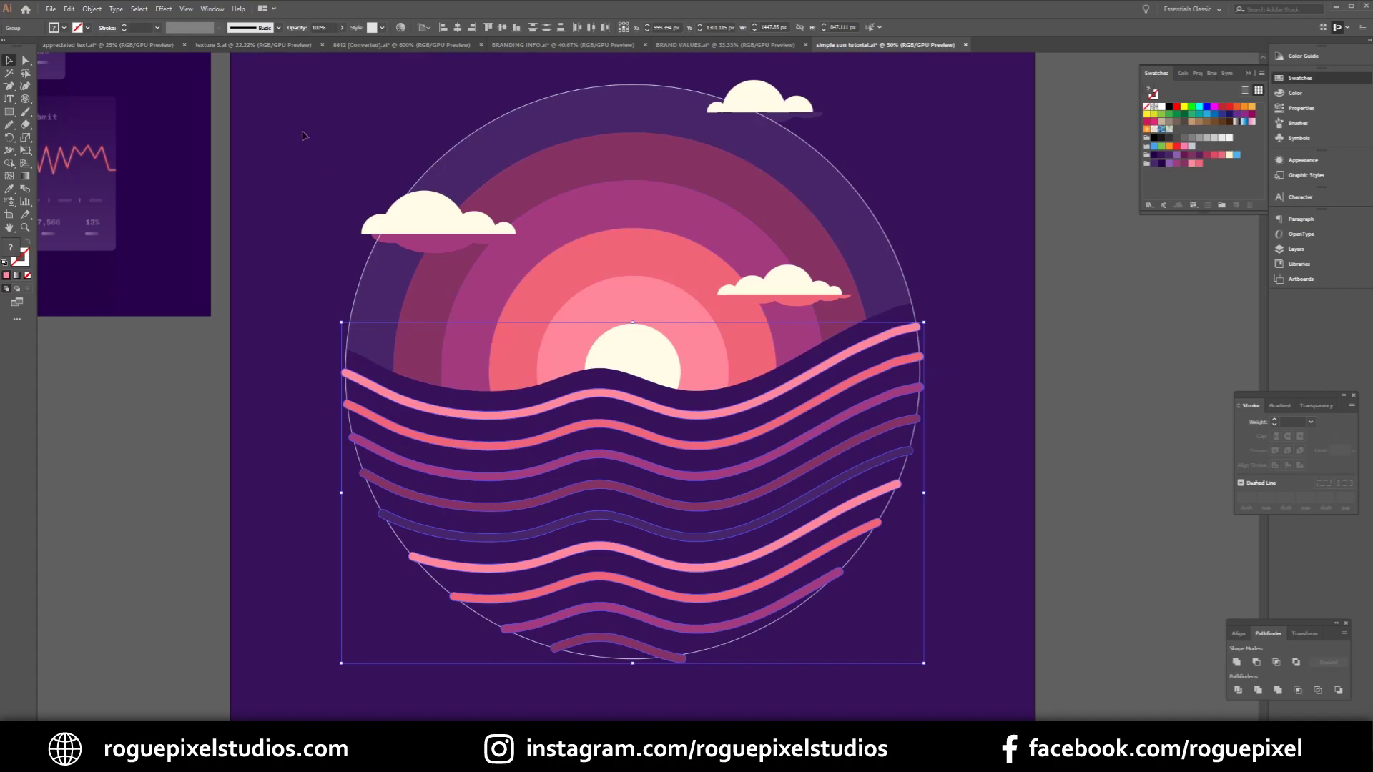
Step: With the Shape Builder tool, delete the lower circle arcs and leftover gaps between the waves
drag(293, 94, 1019, 708)
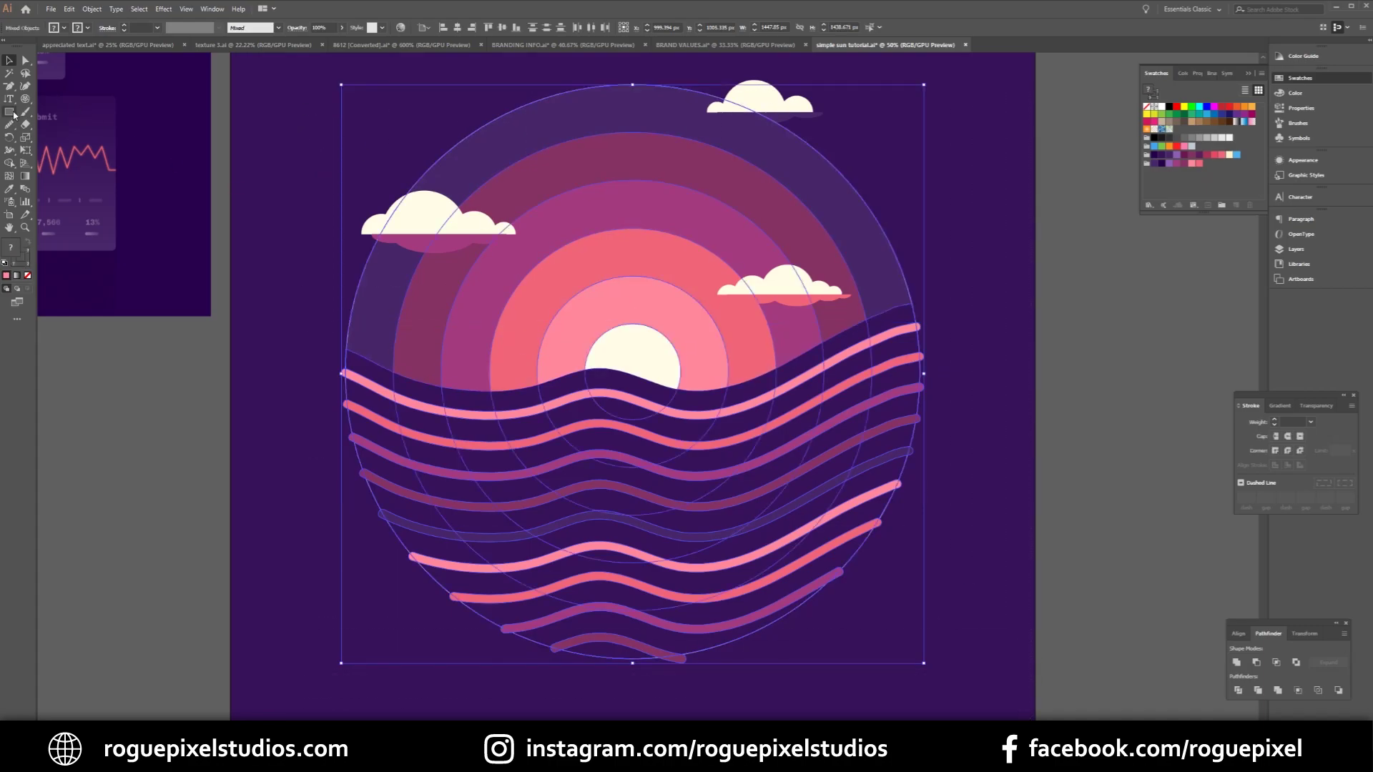
click(9, 163)
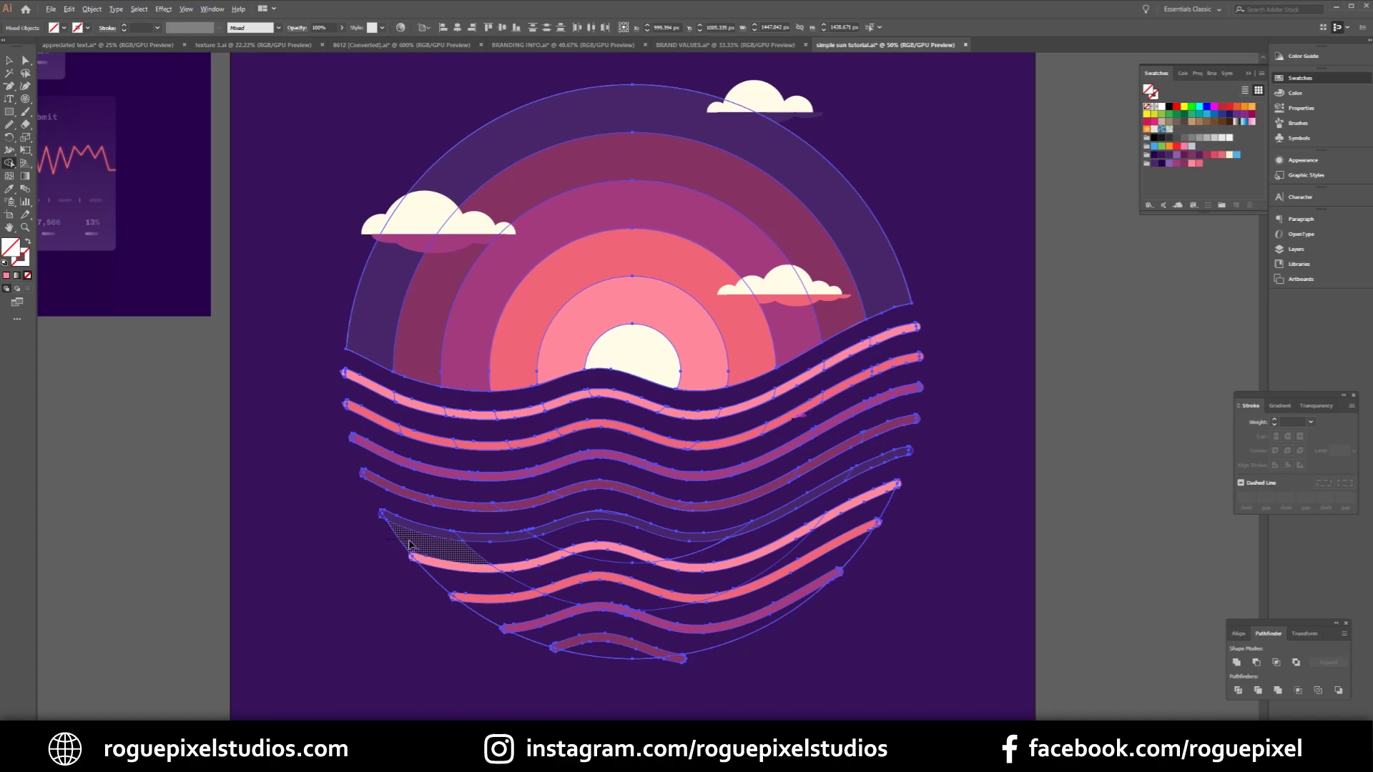
drag(410, 545, 808, 572)
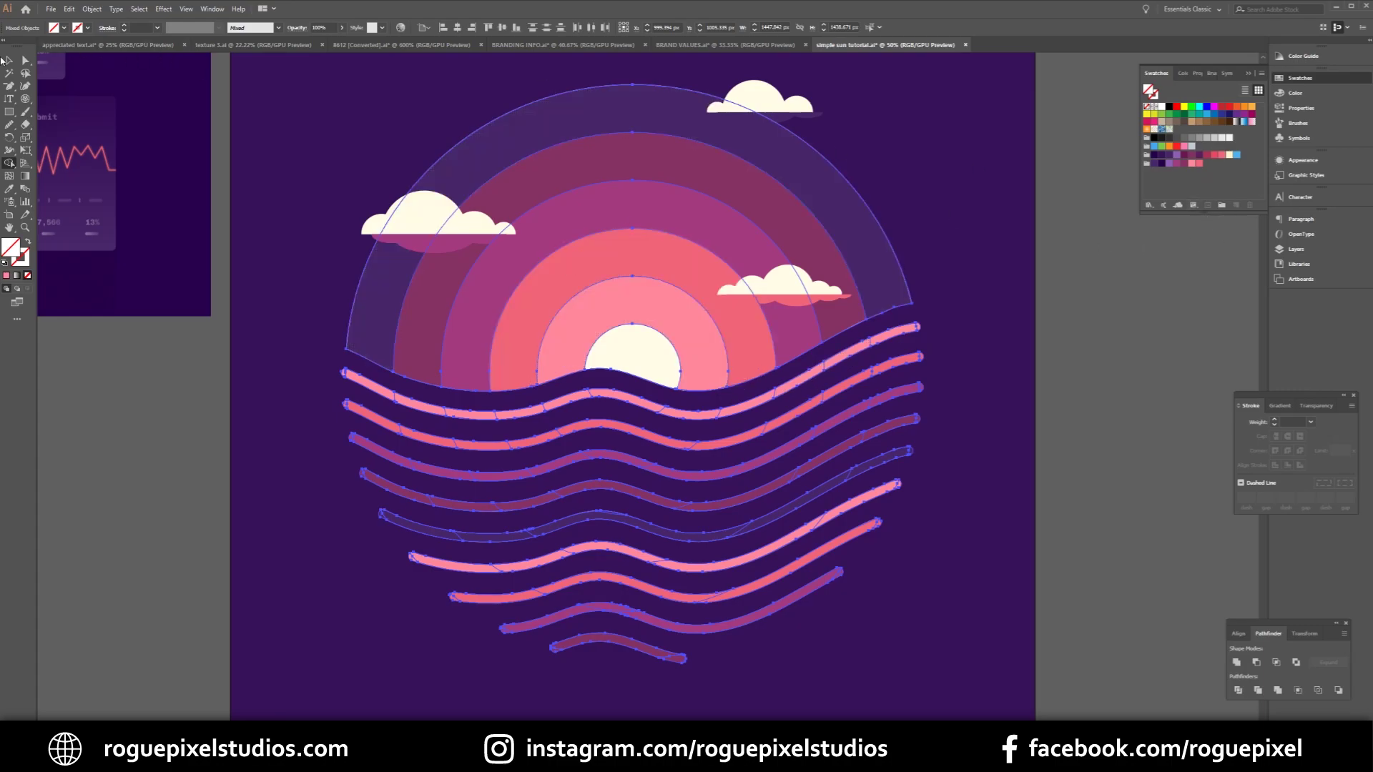
Step: Test-move the pink wave up toward the purple wave, then undo the move
key(v)
click(276, 125)
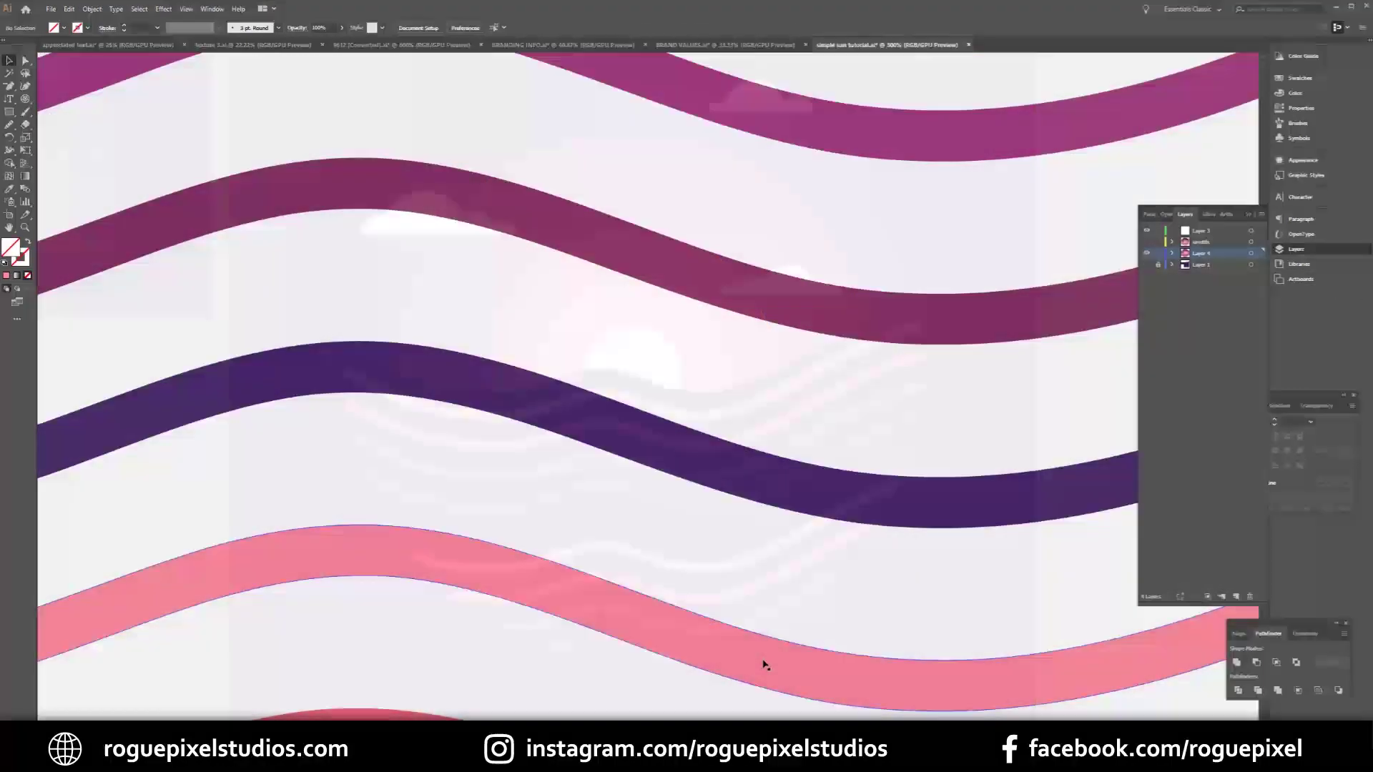
drag(763, 658, 766, 582)
shift+click(769, 666)
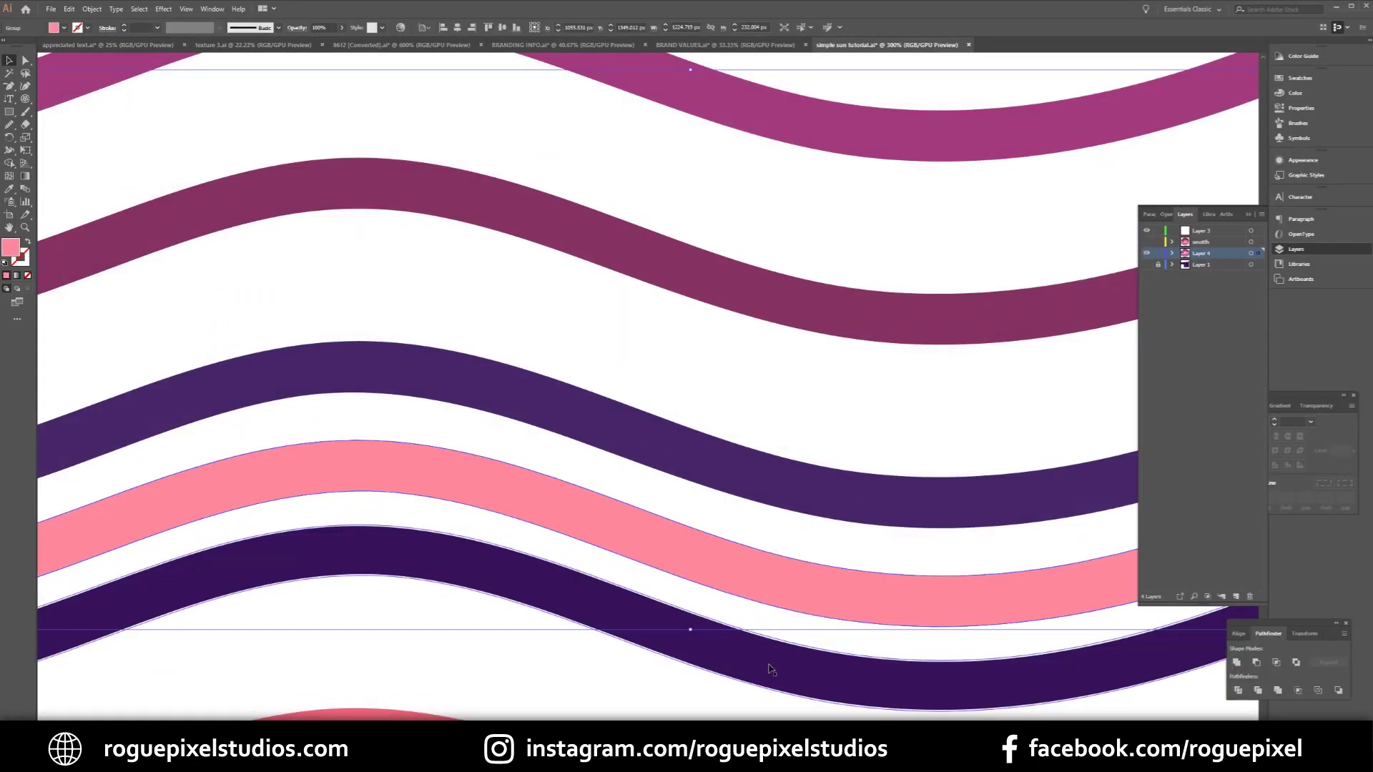
key(ctrl+z)
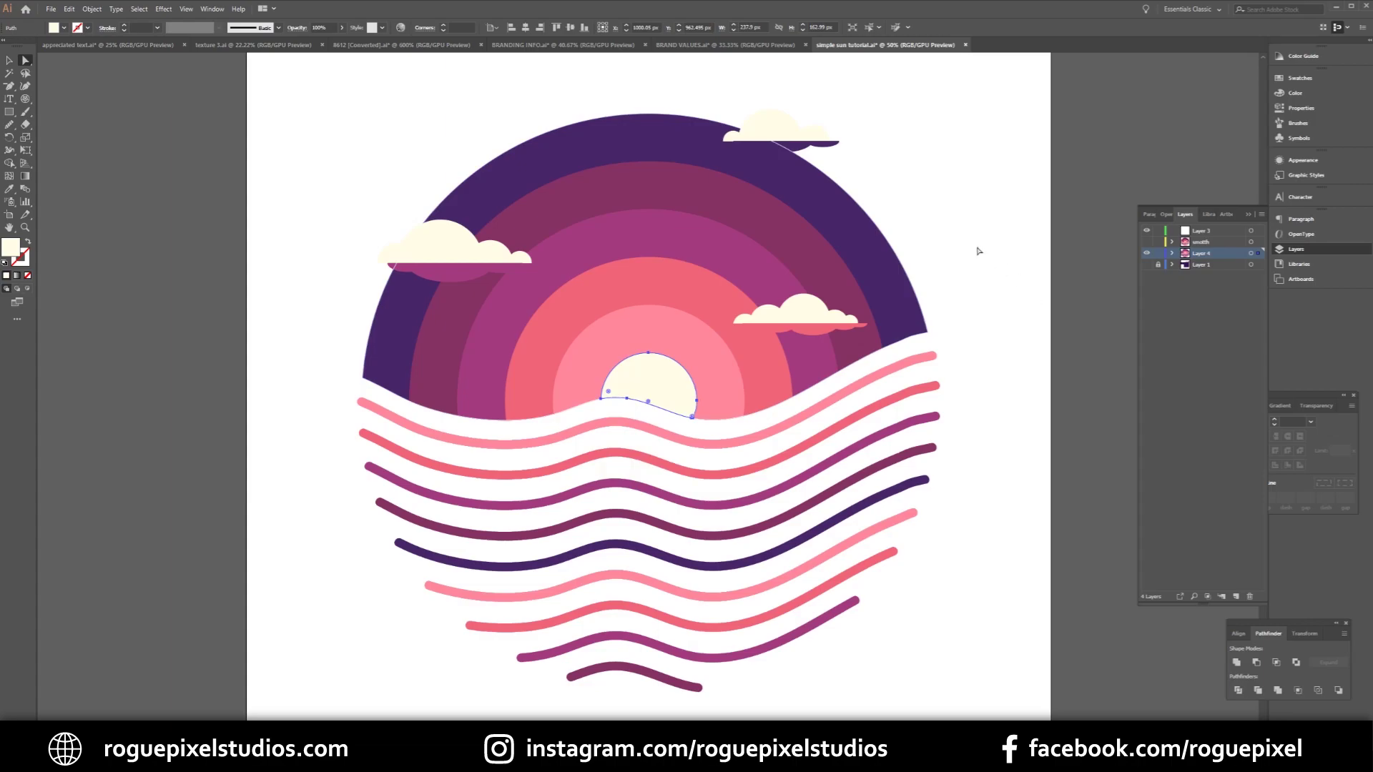
Step: Test-move the cream and pink sun circles, then undo both moves and deselect
click(978, 251)
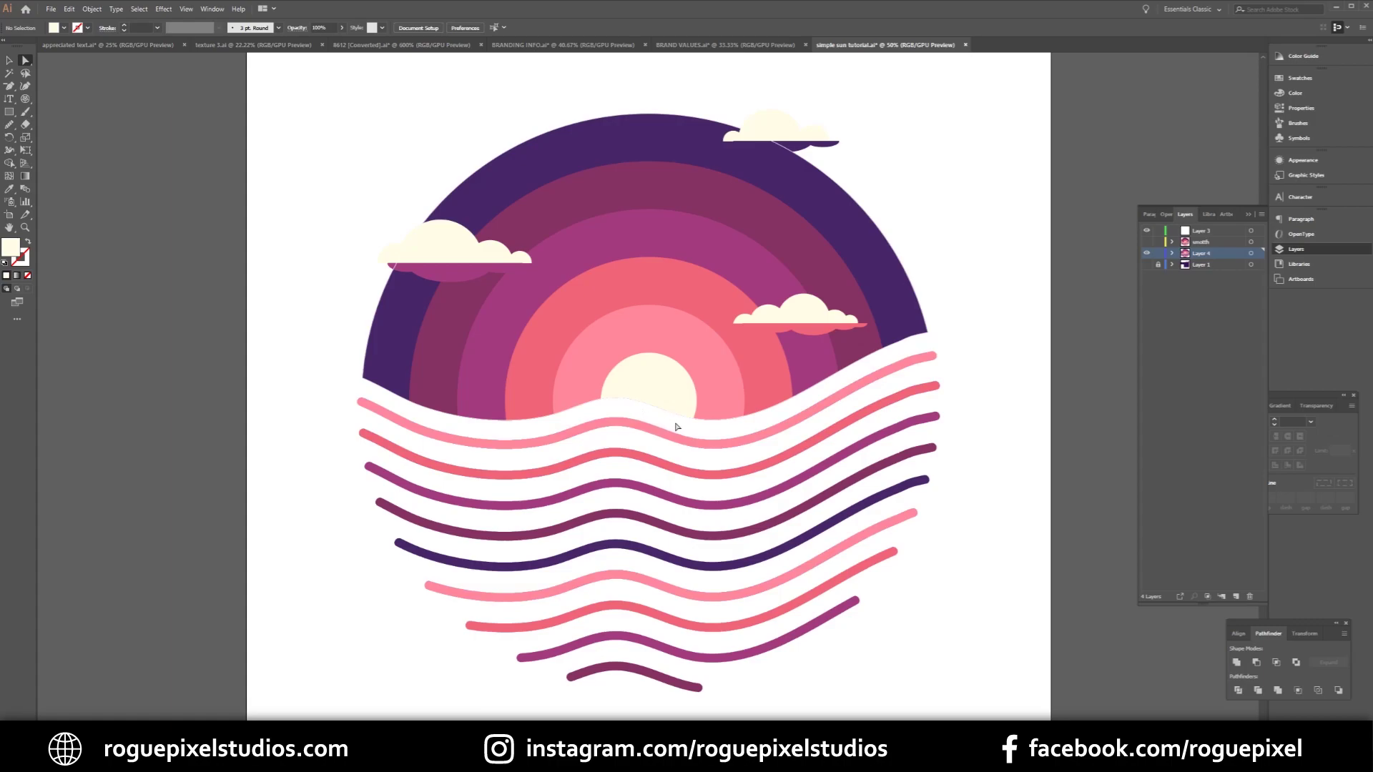
drag(644, 383, 1041, 356)
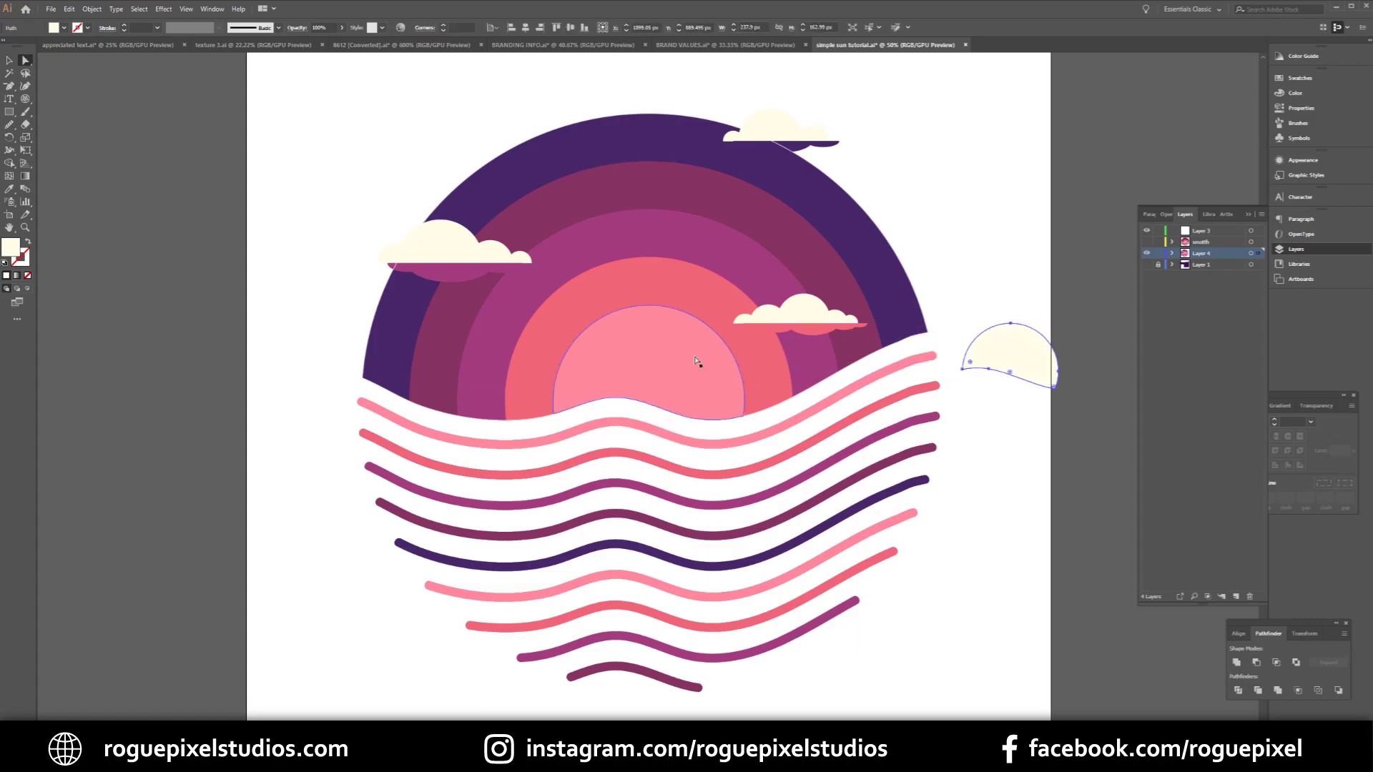
drag(668, 367, 761, 465)
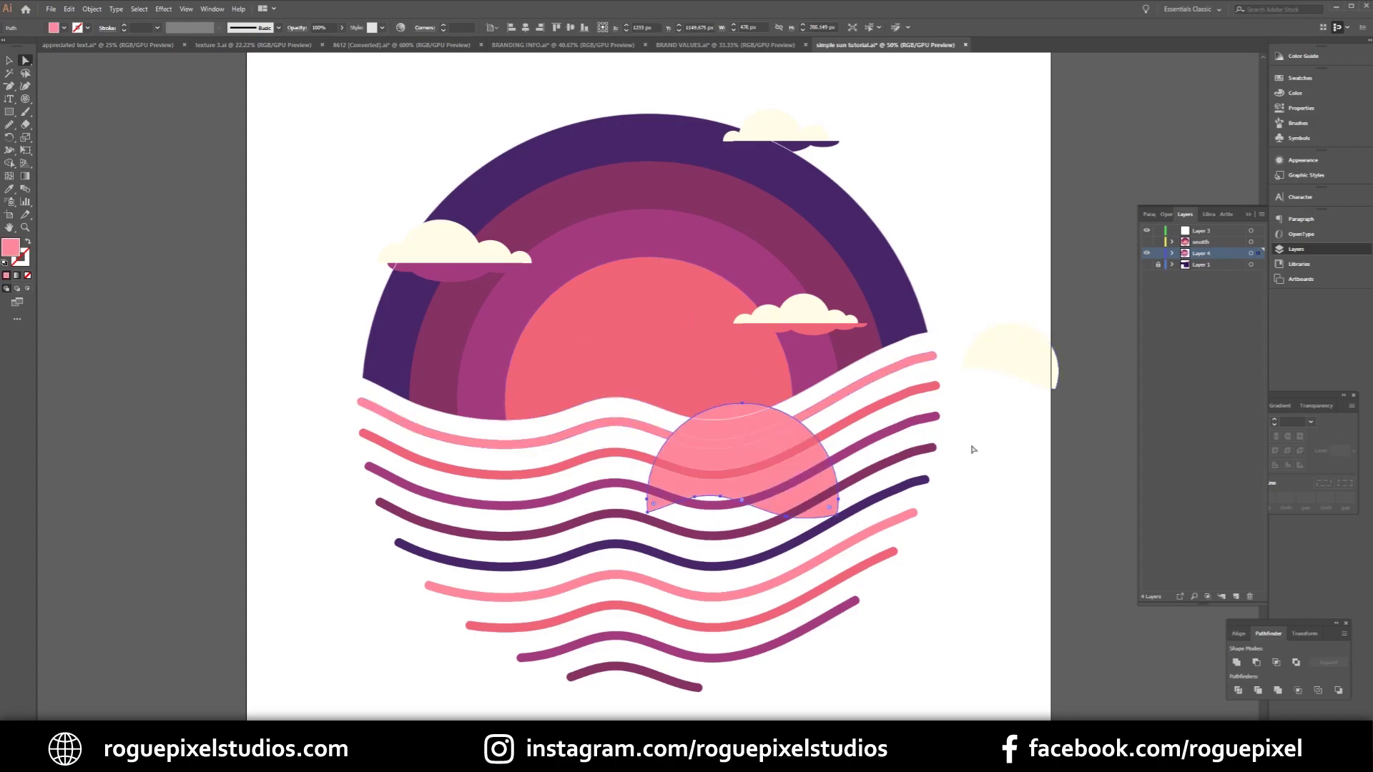
key(ctrl+z)
key(ctrl+z)
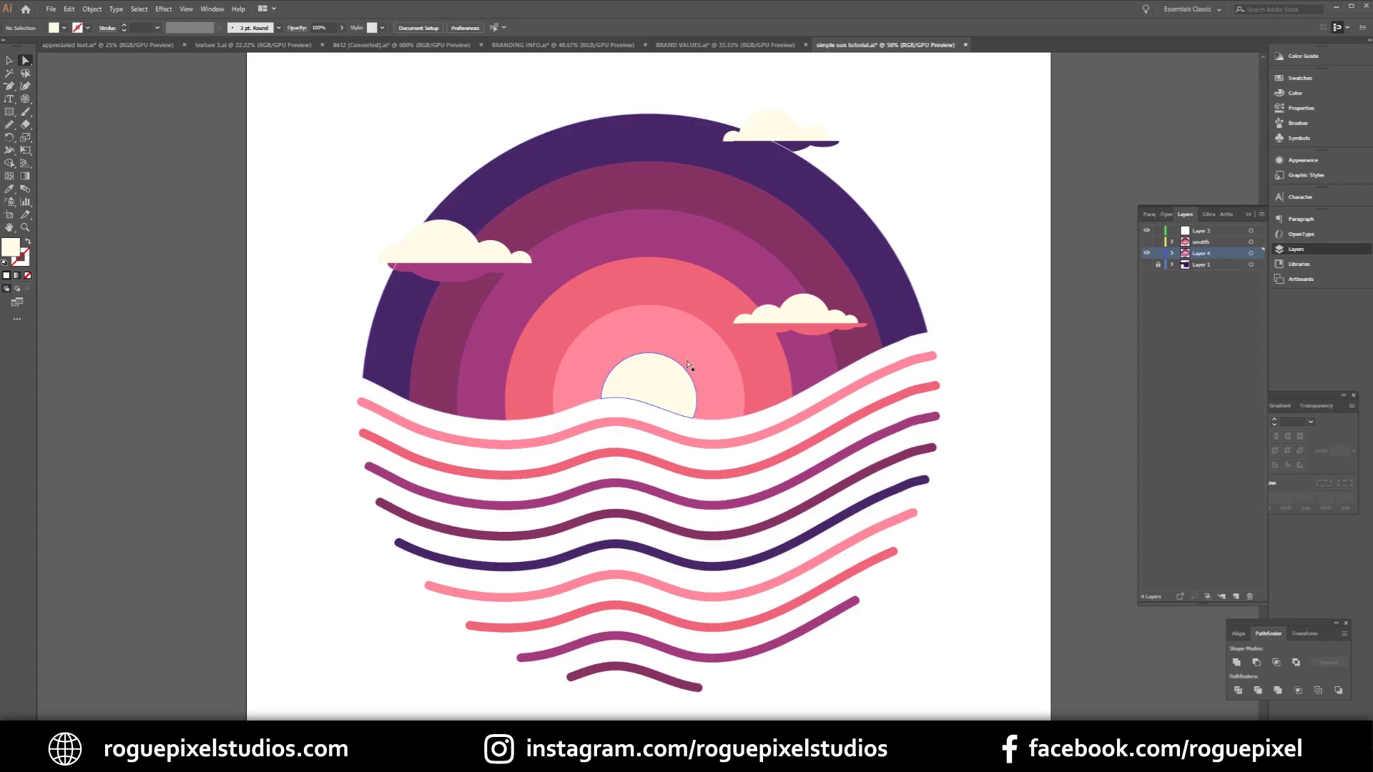
click(998, 317)
Step: Show the dark purple background layer and move the dim purple wave lower among the waves
click(1147, 264)
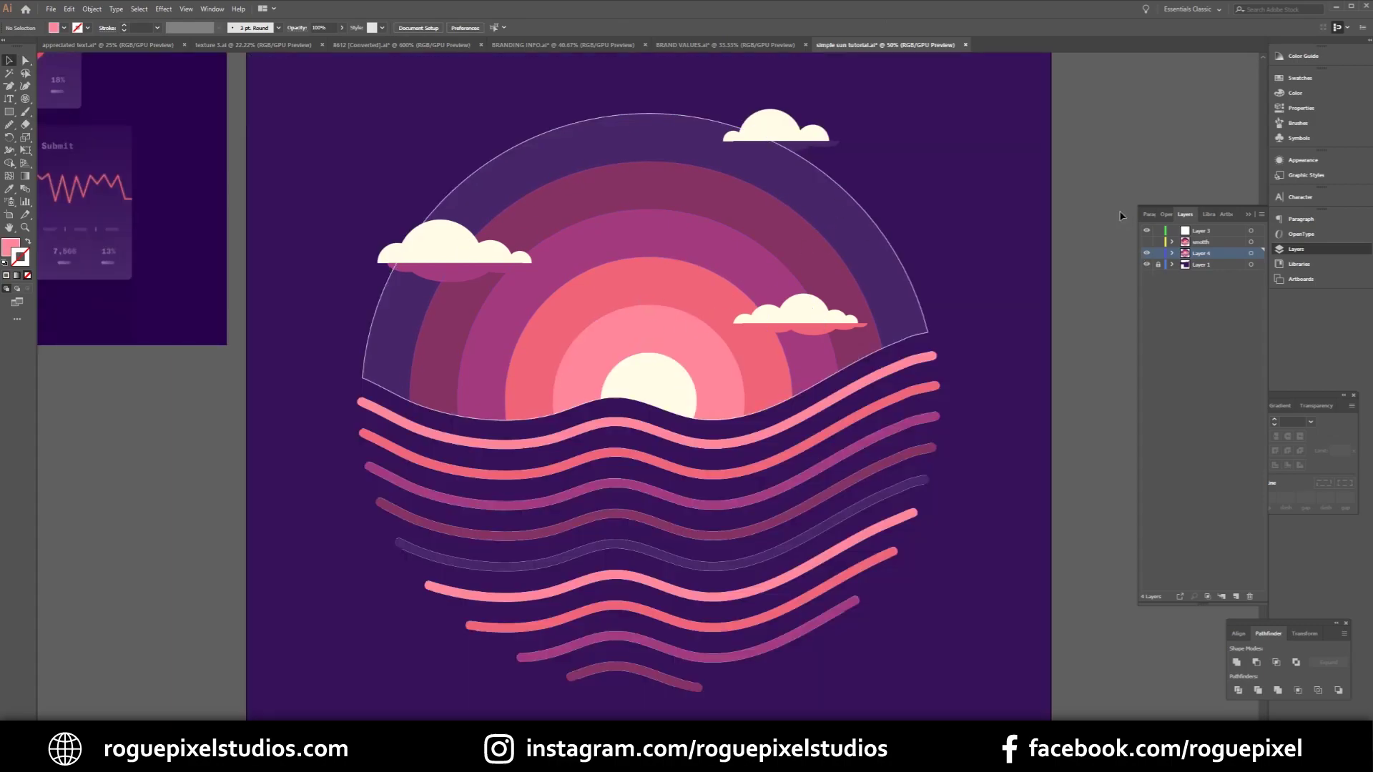
click(924, 302)
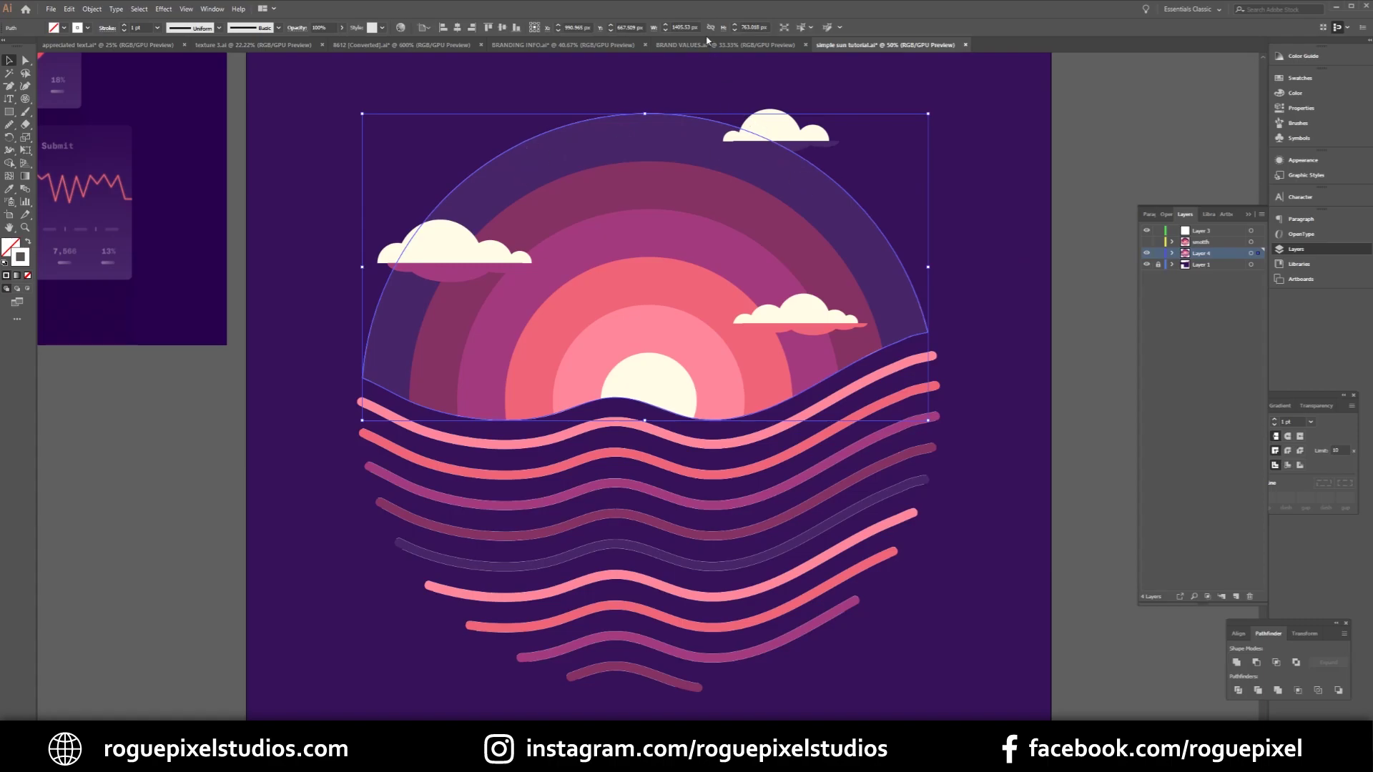
key(ctrl+shift+a)
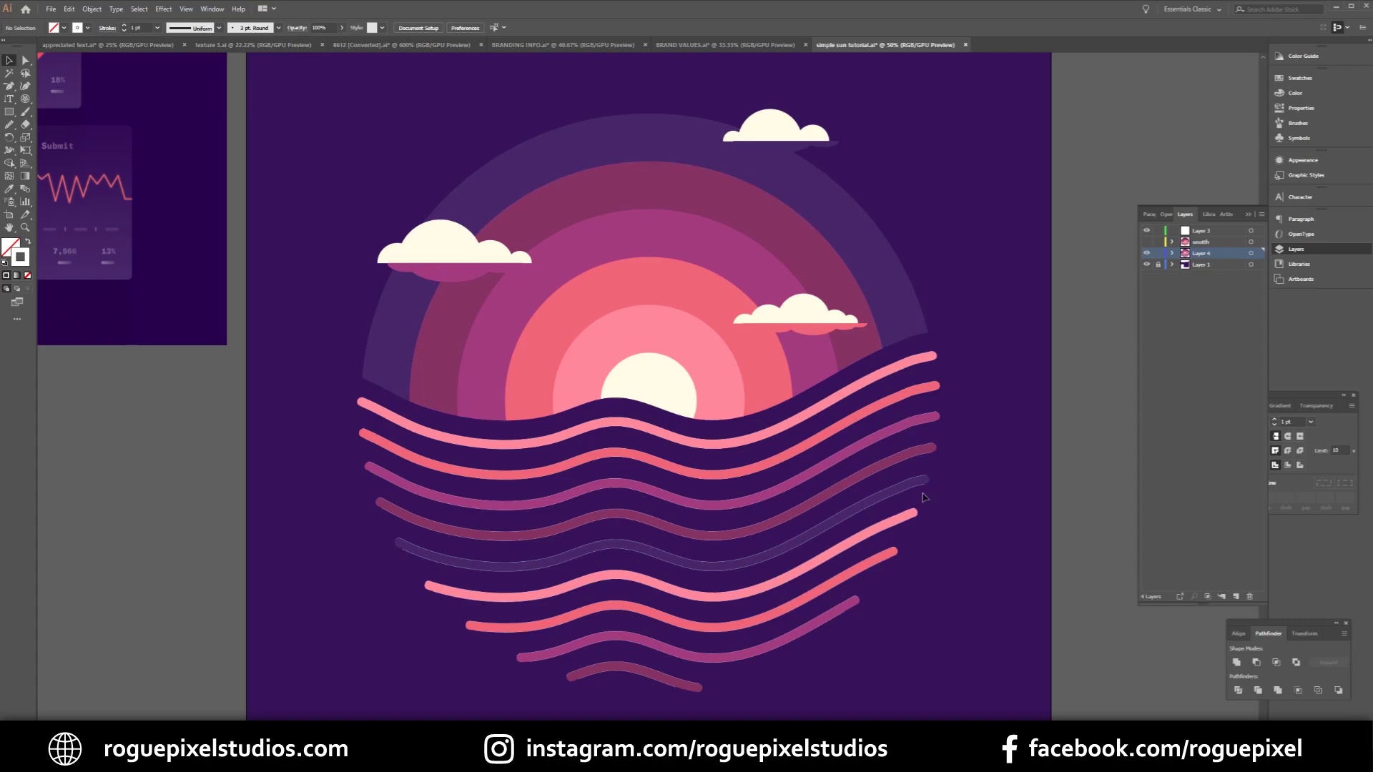
mouse_move(743, 567)
mouse_down()
mouse_move(758, 592)
mouse_move(761, 547)
mouse_up()
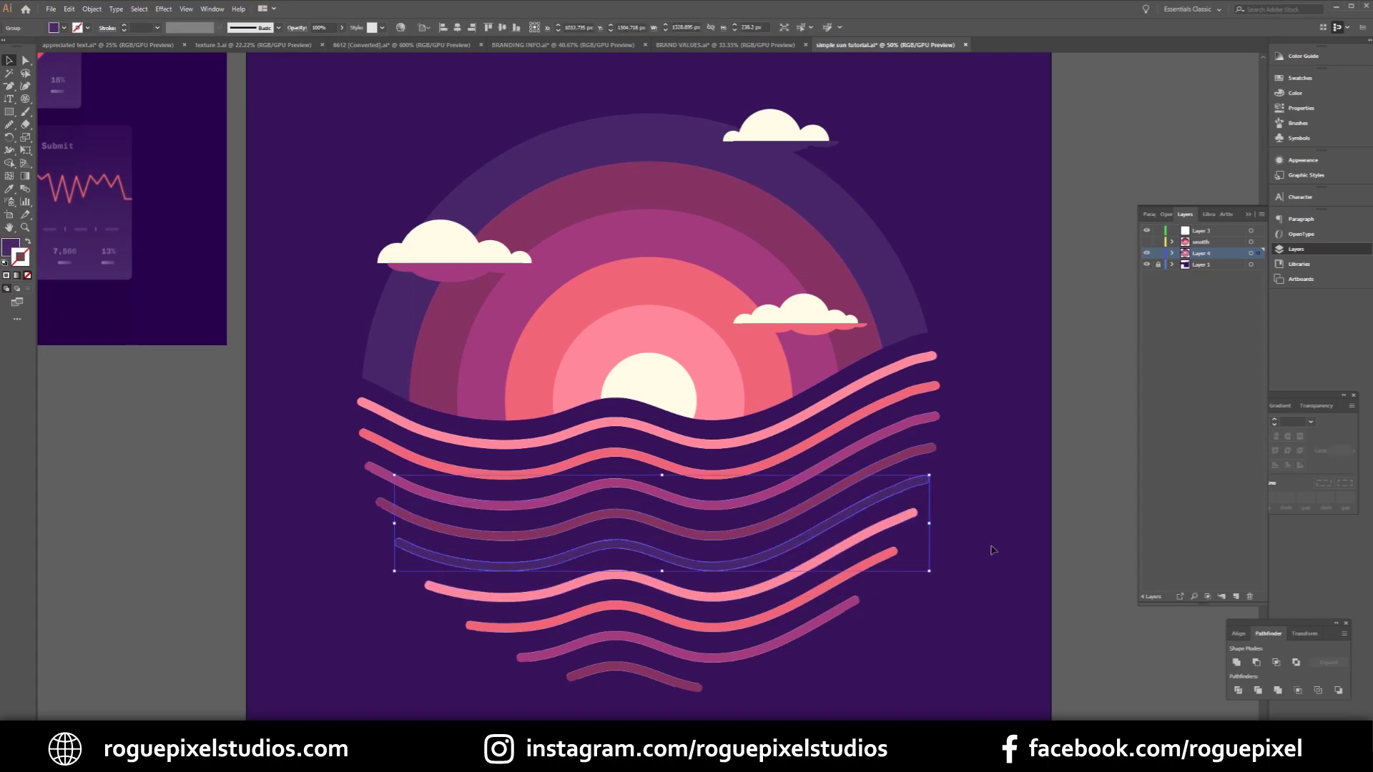
drag(911, 488, 884, 509)
click(1034, 456)
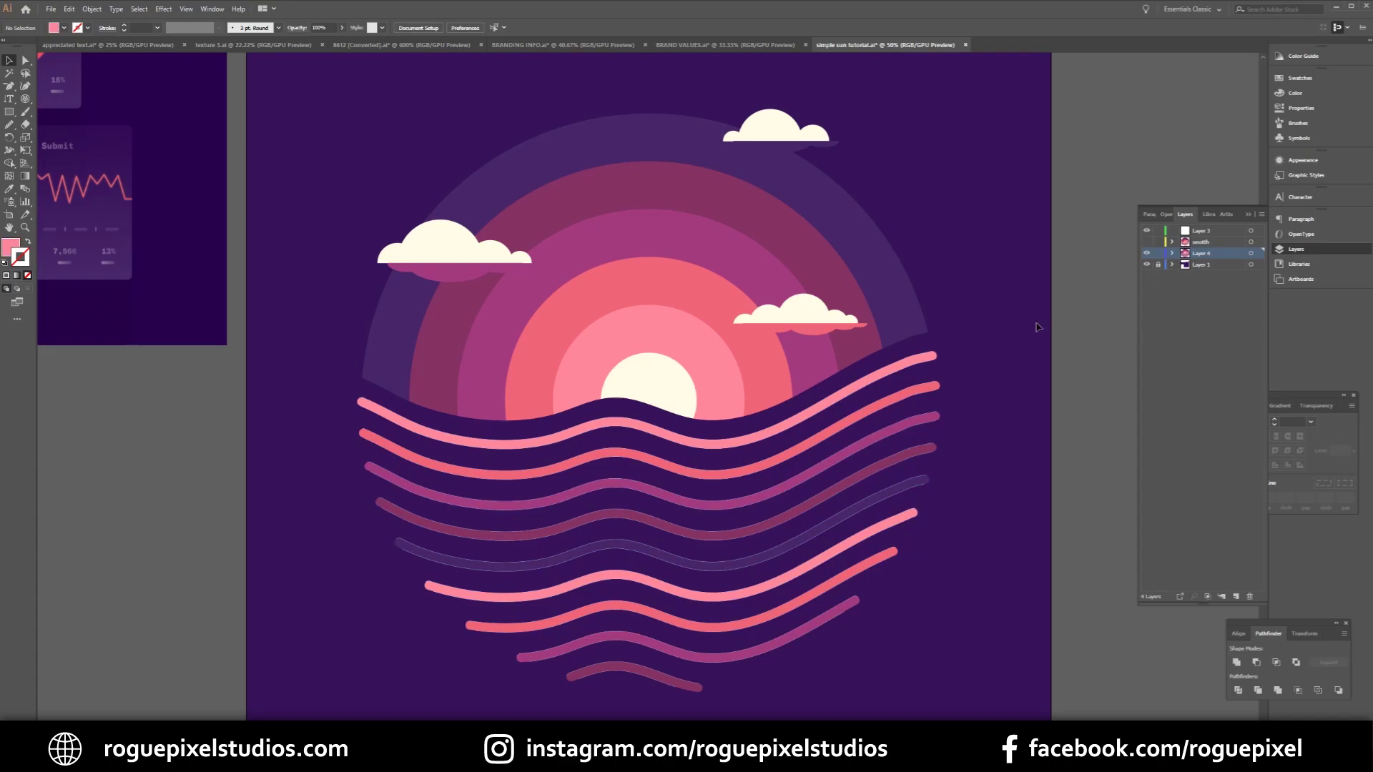
Step: Try applying the pink wave's fill to all artwork with the Eyedropper, then undo it
key(ctrl+a)
key(i)
scroll(487, 343, down, 1)
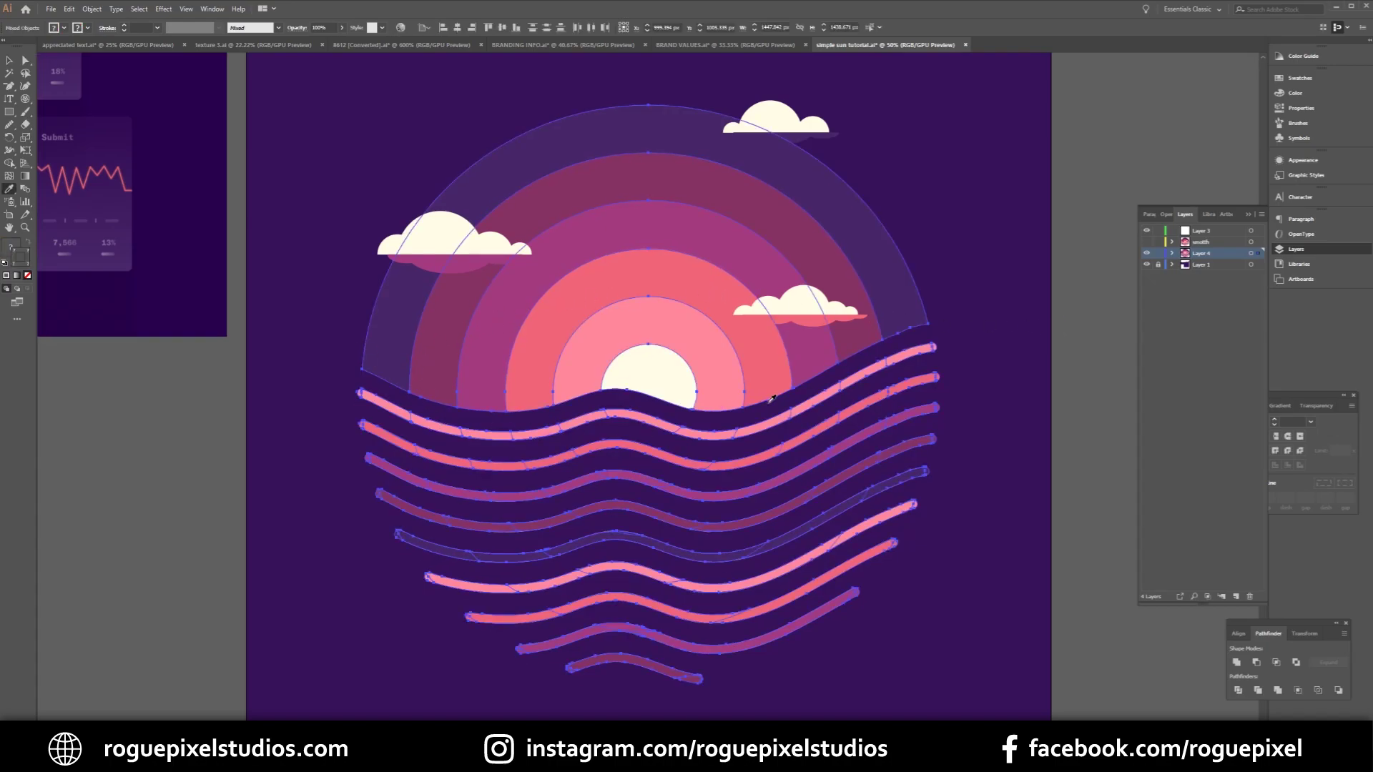
click(394, 402)
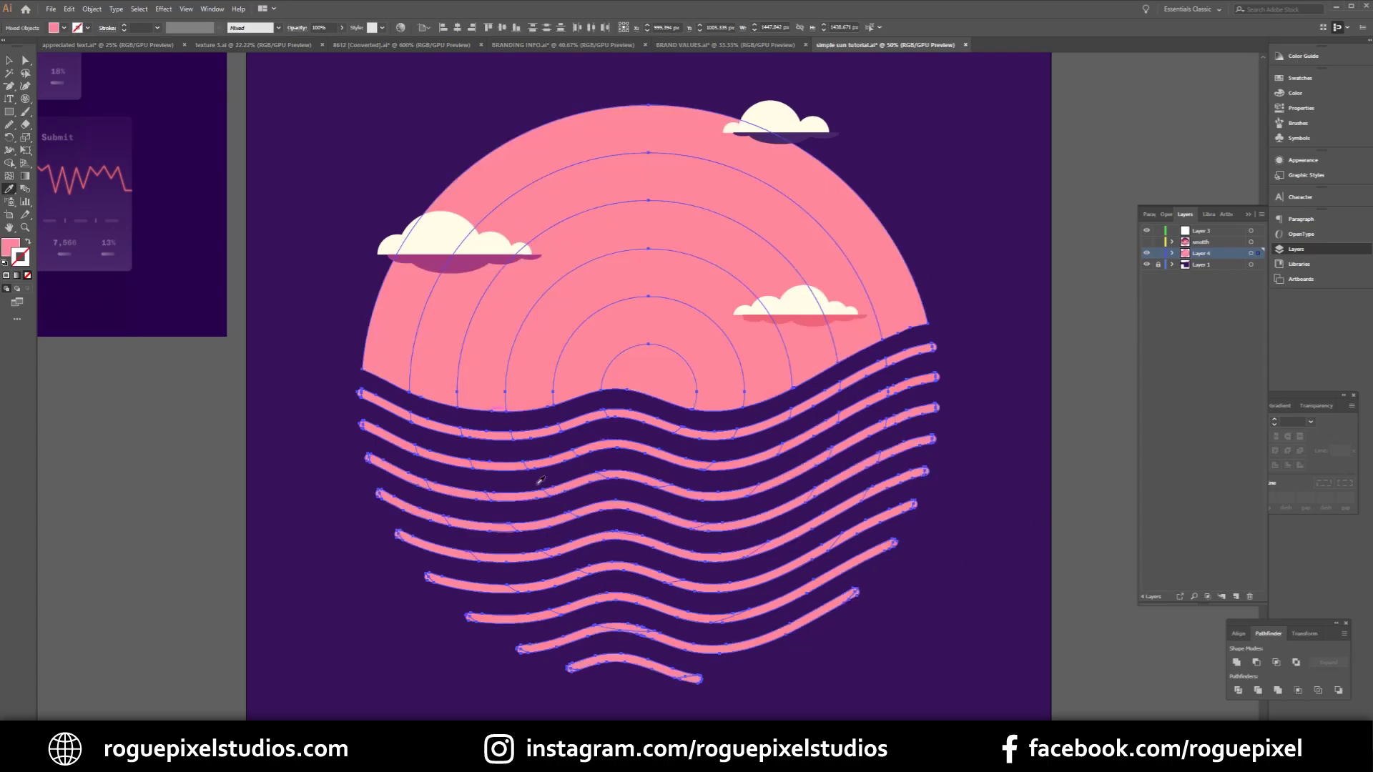
key(ctrl+z)
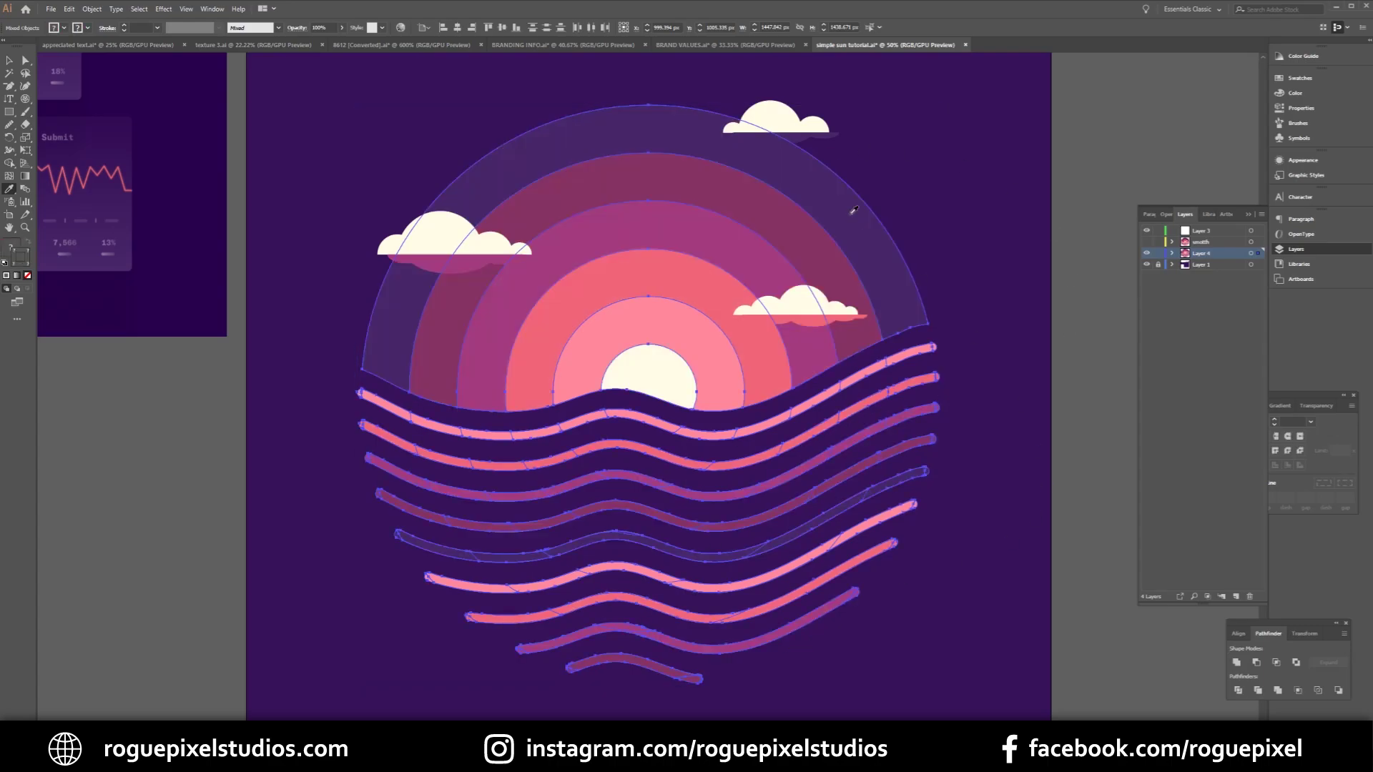
Step: Shape Builder-merge the pieces of the top wave, the sixth wave, and the sun's inner ring
click(8, 163)
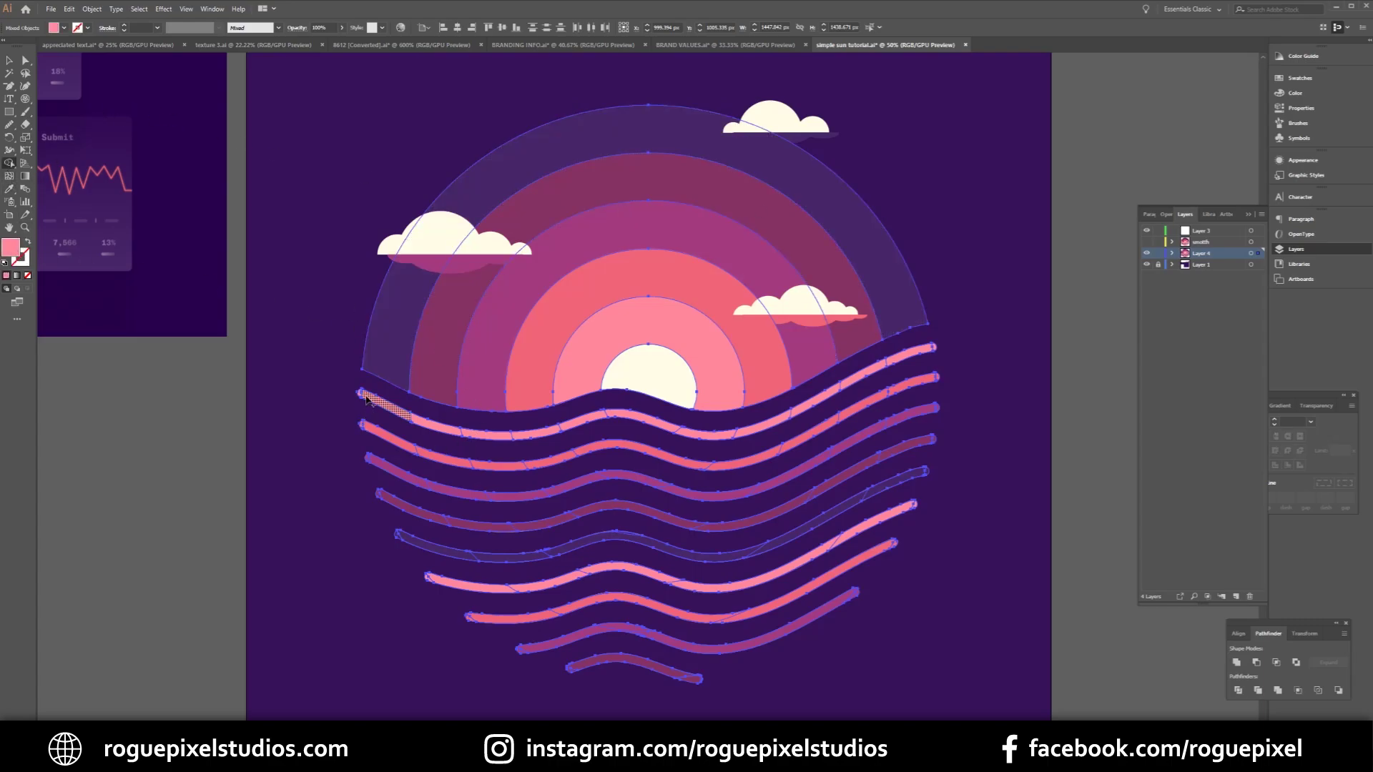
mouse_move(361, 397)
mouse_down()
mouse_move(446, 434)
mouse_move(627, 421)
mouse_move(762, 432)
mouse_move(937, 348)
mouse_up()
mouse_move(428, 582)
mouse_down()
mouse_move(541, 587)
mouse_move(632, 570)
mouse_move(717, 594)
mouse_up()
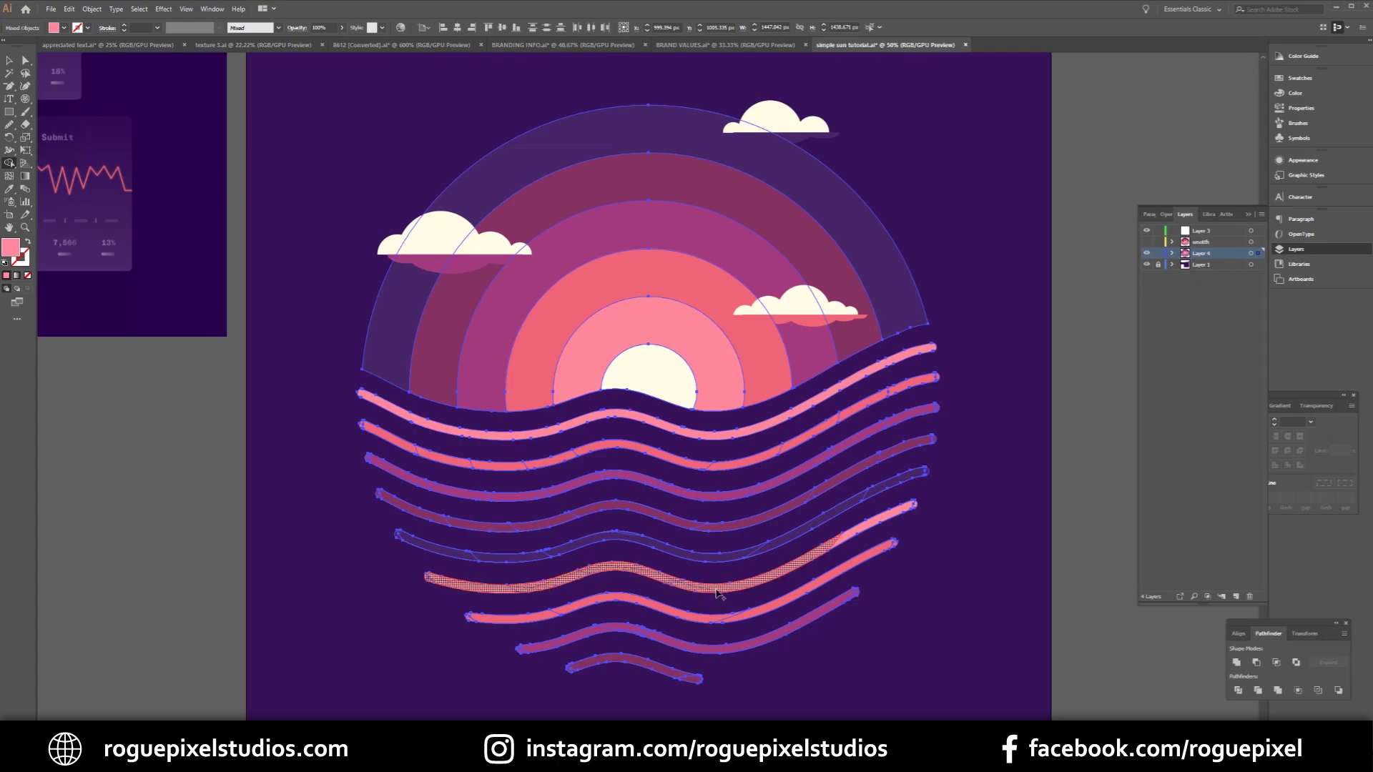
drag(828, 556, 926, 508)
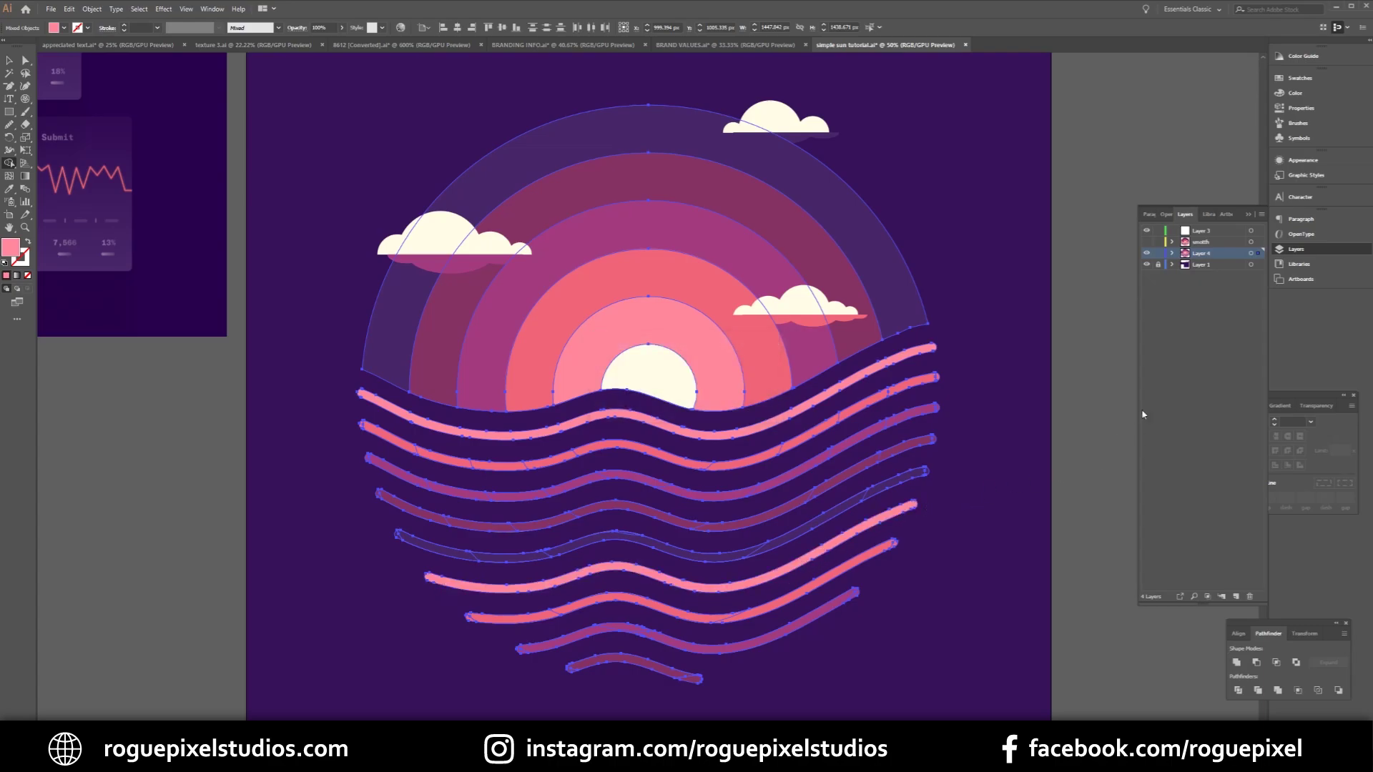
click(704, 358)
Step: Check the merged top wave group and lower pink wave by selecting them
key(v)
click(294, 106)
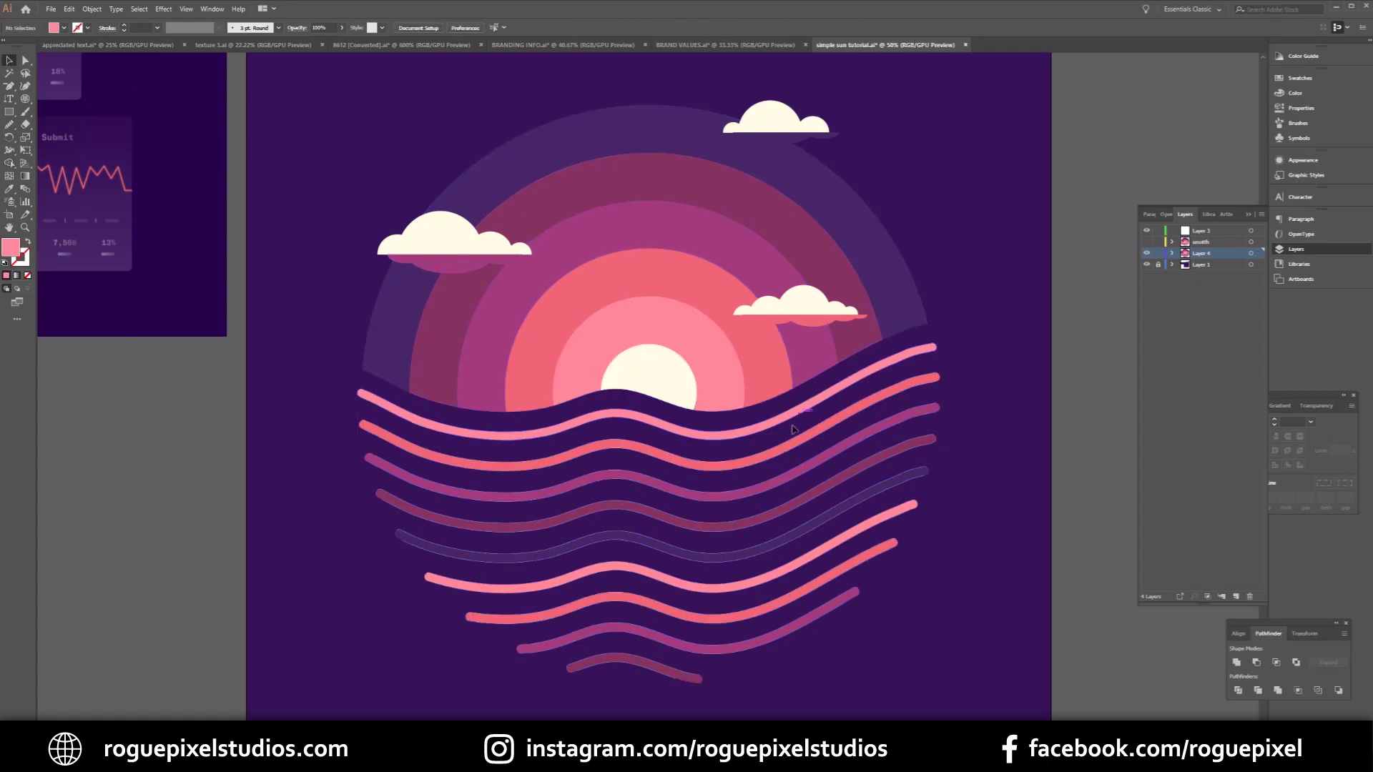
click(749, 436)
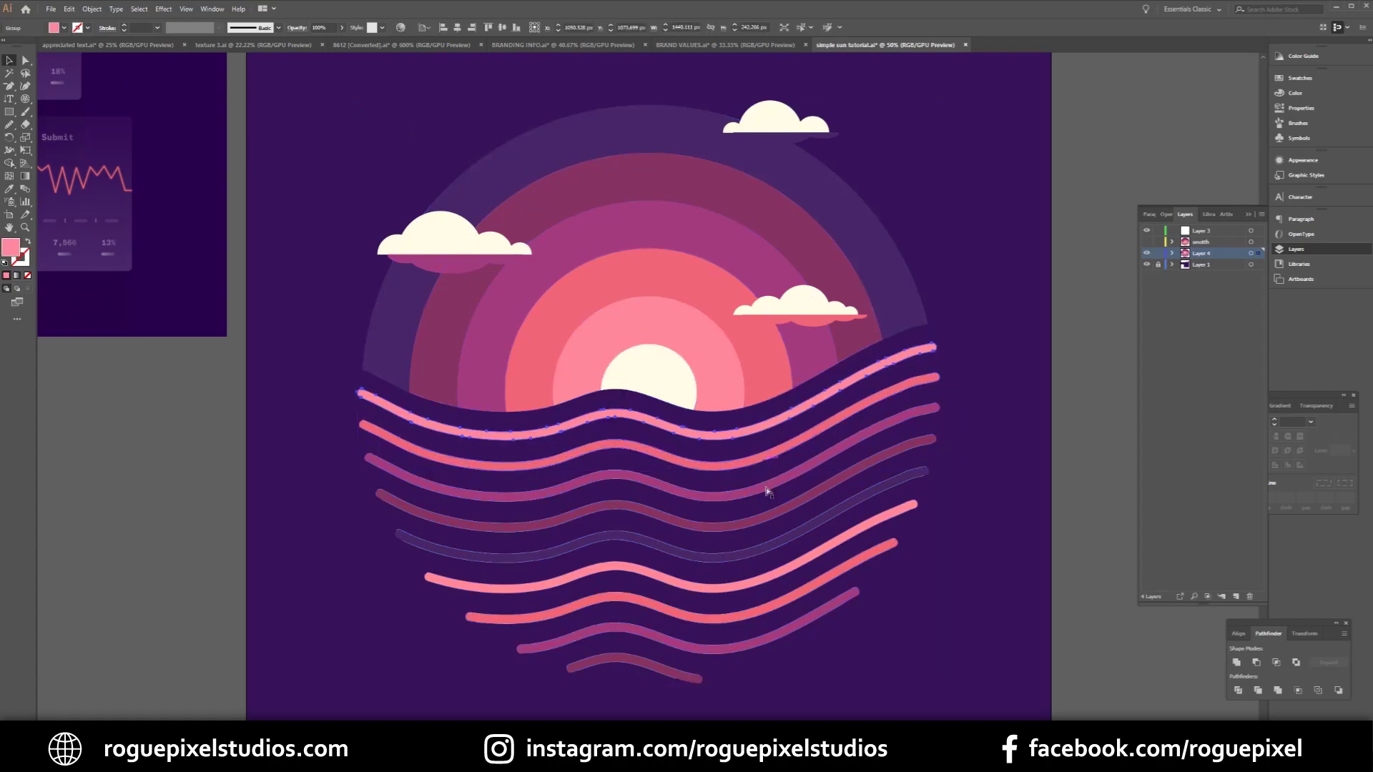
click(761, 584)
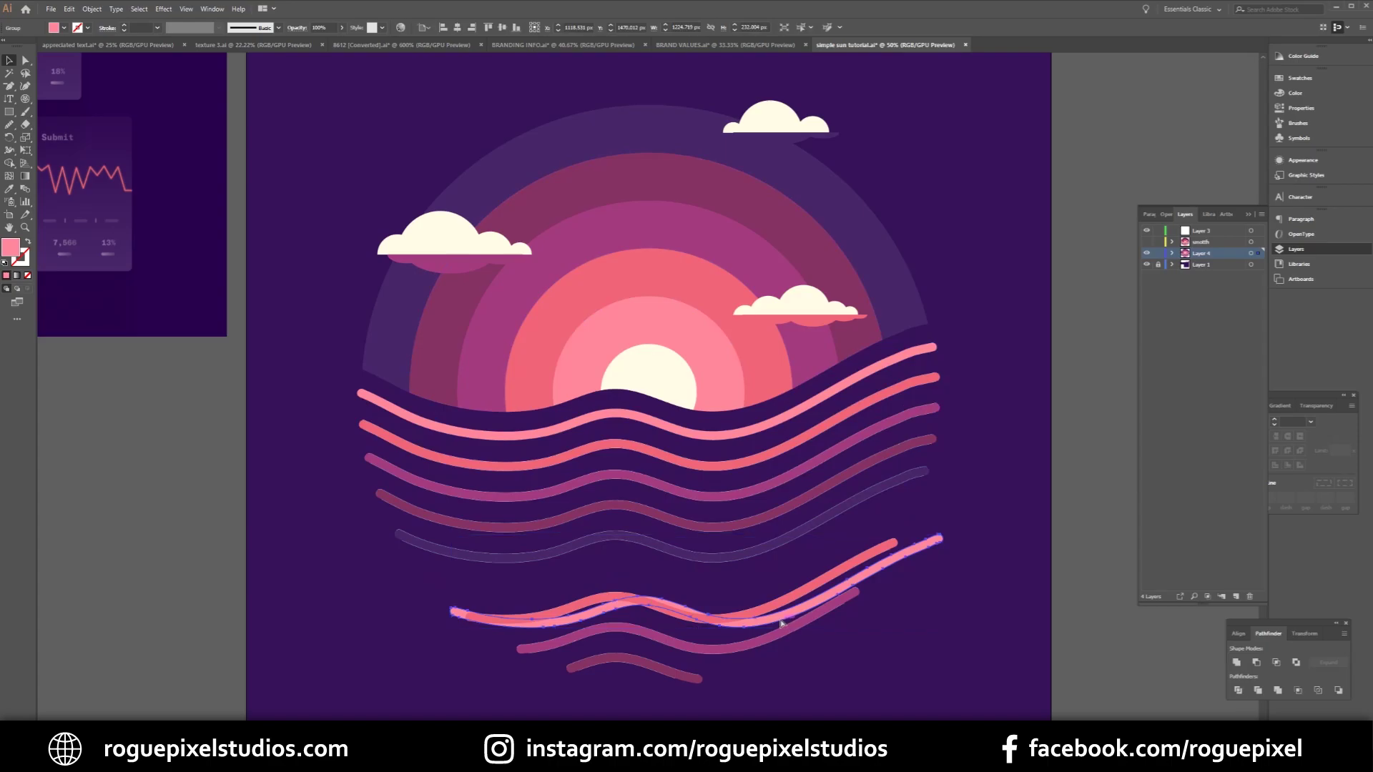
click(1086, 382)
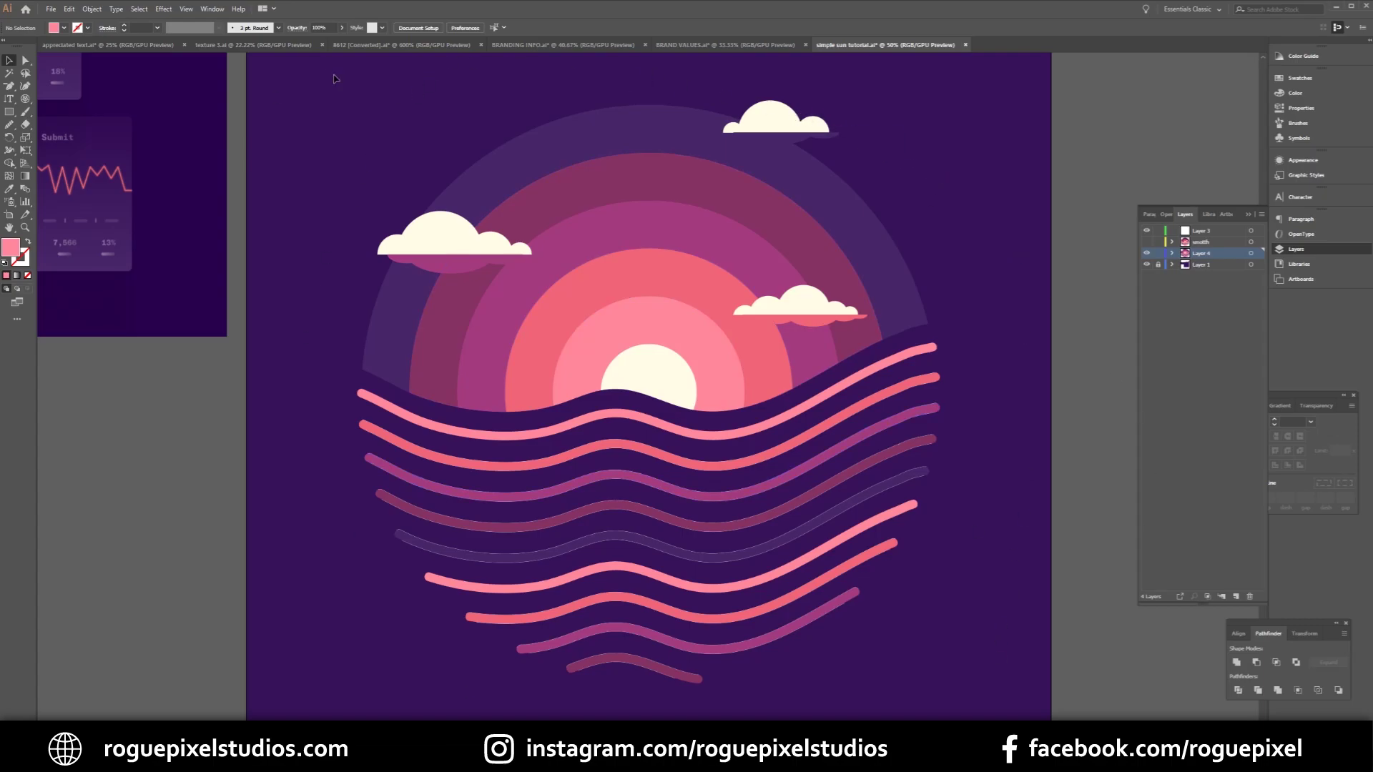
Step: Merge the remaining split wave band and the outer purple arc with the Shape Builder
key(ctrl+a)
key(shift+m)
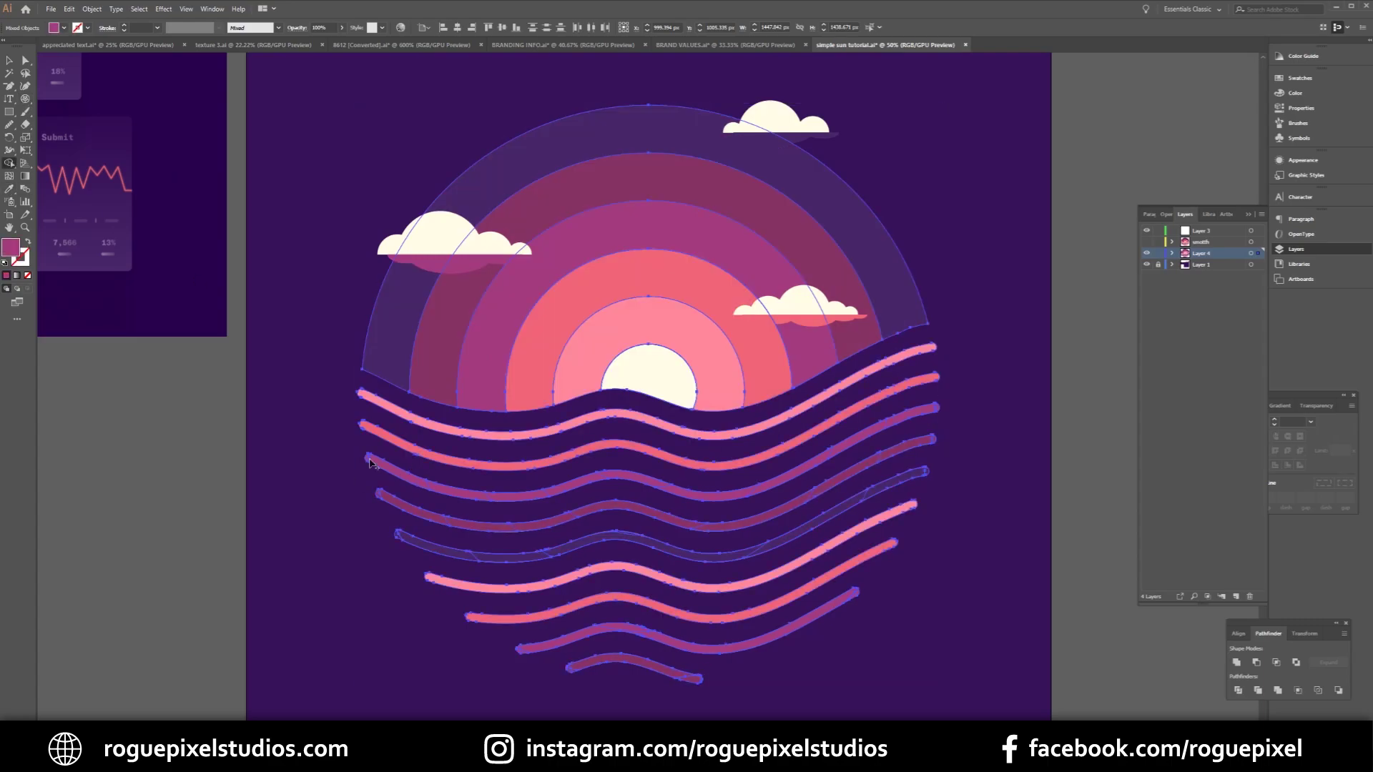
click(698, 526)
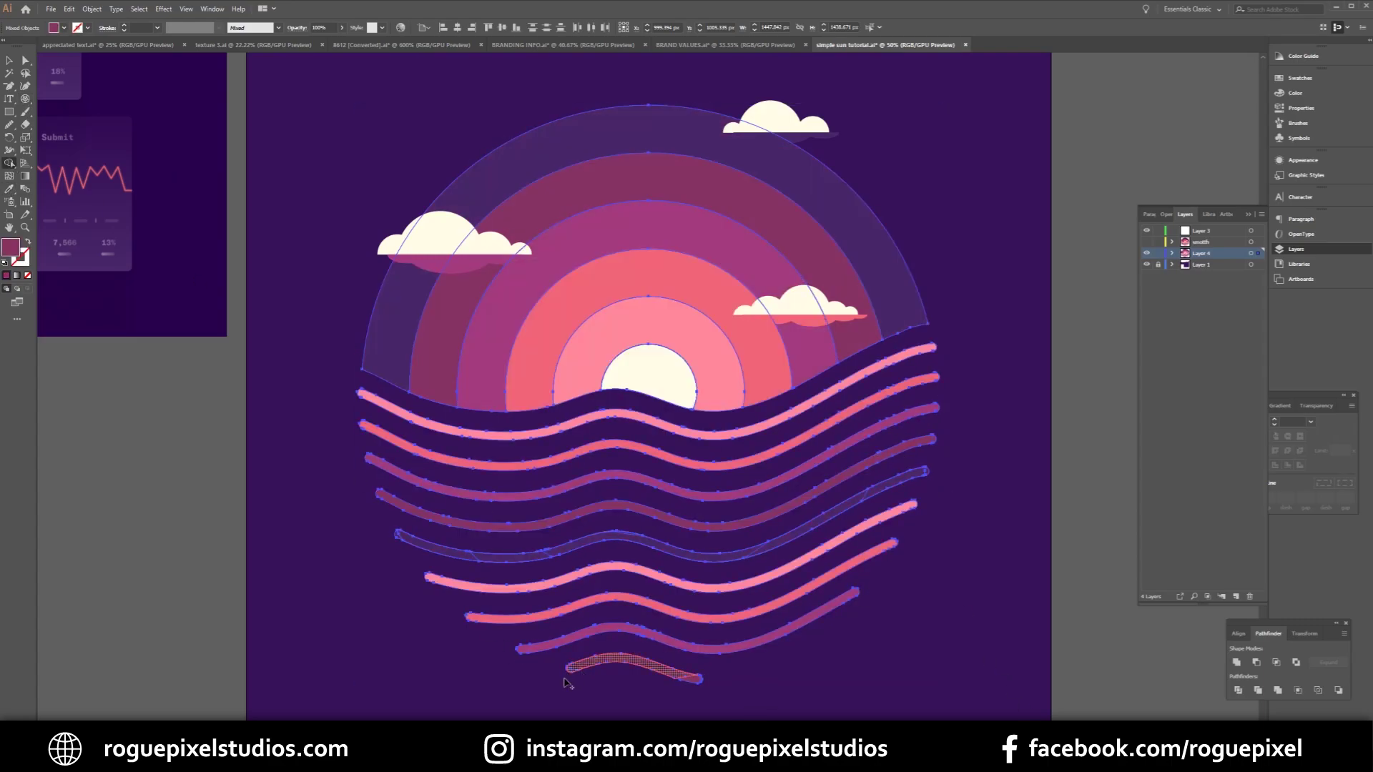
click(388, 295)
key(v)
click(304, 128)
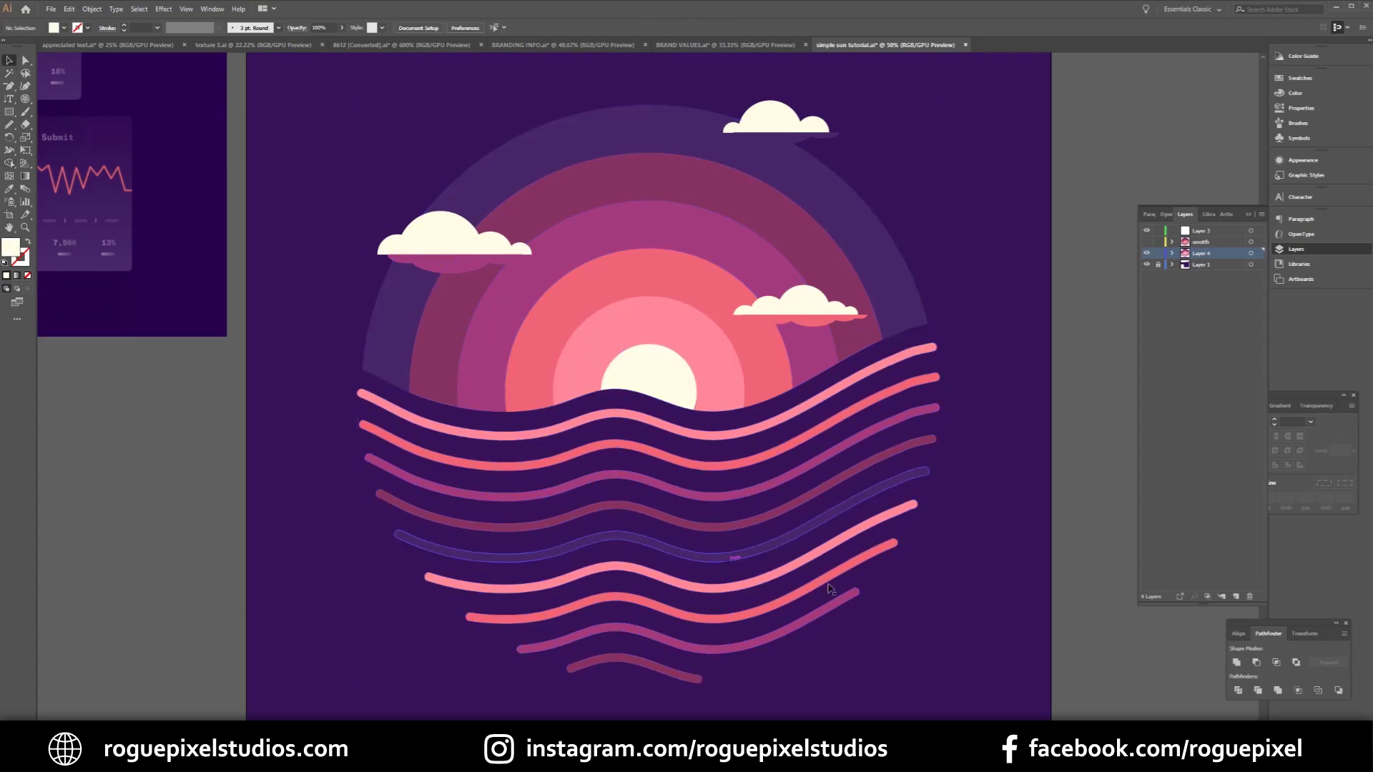
drag(864, 377, 914, 439)
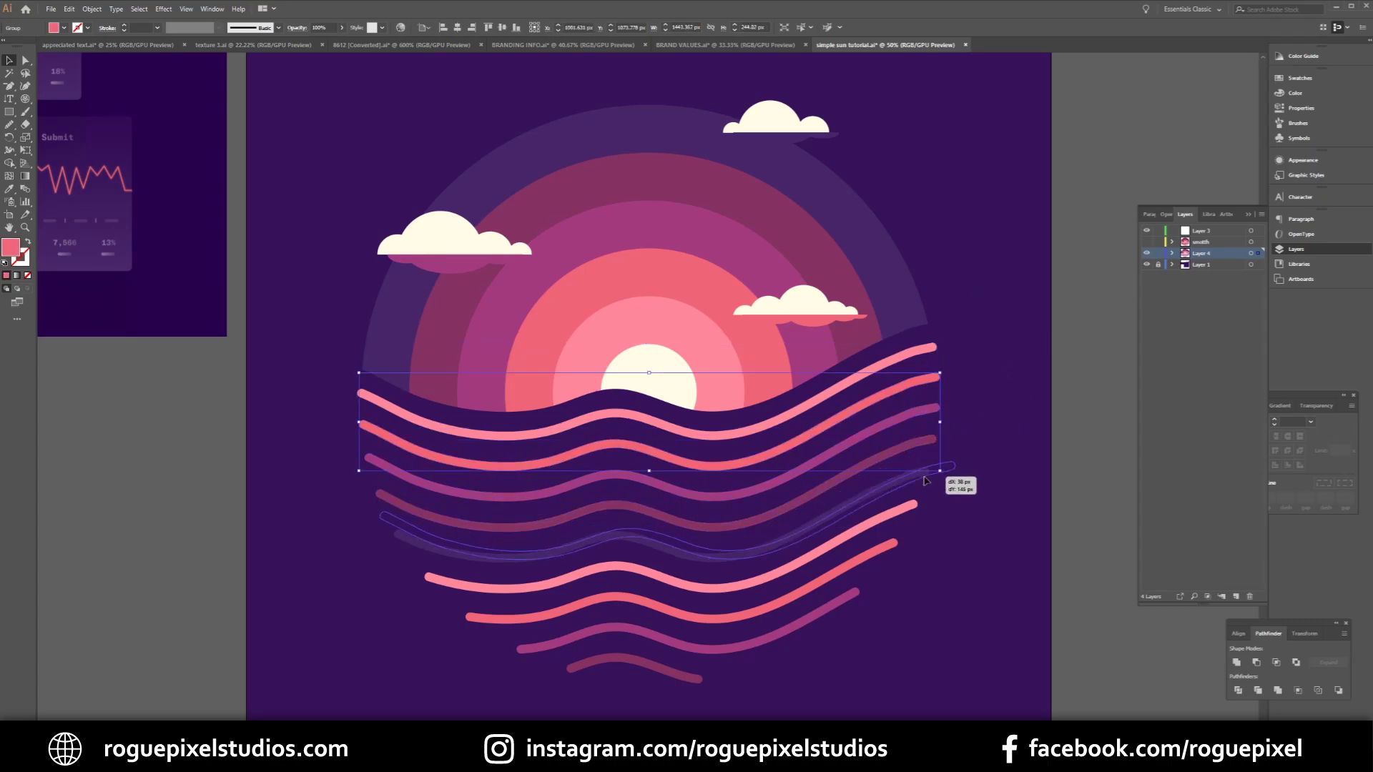
click(929, 410)
click(1013, 335)
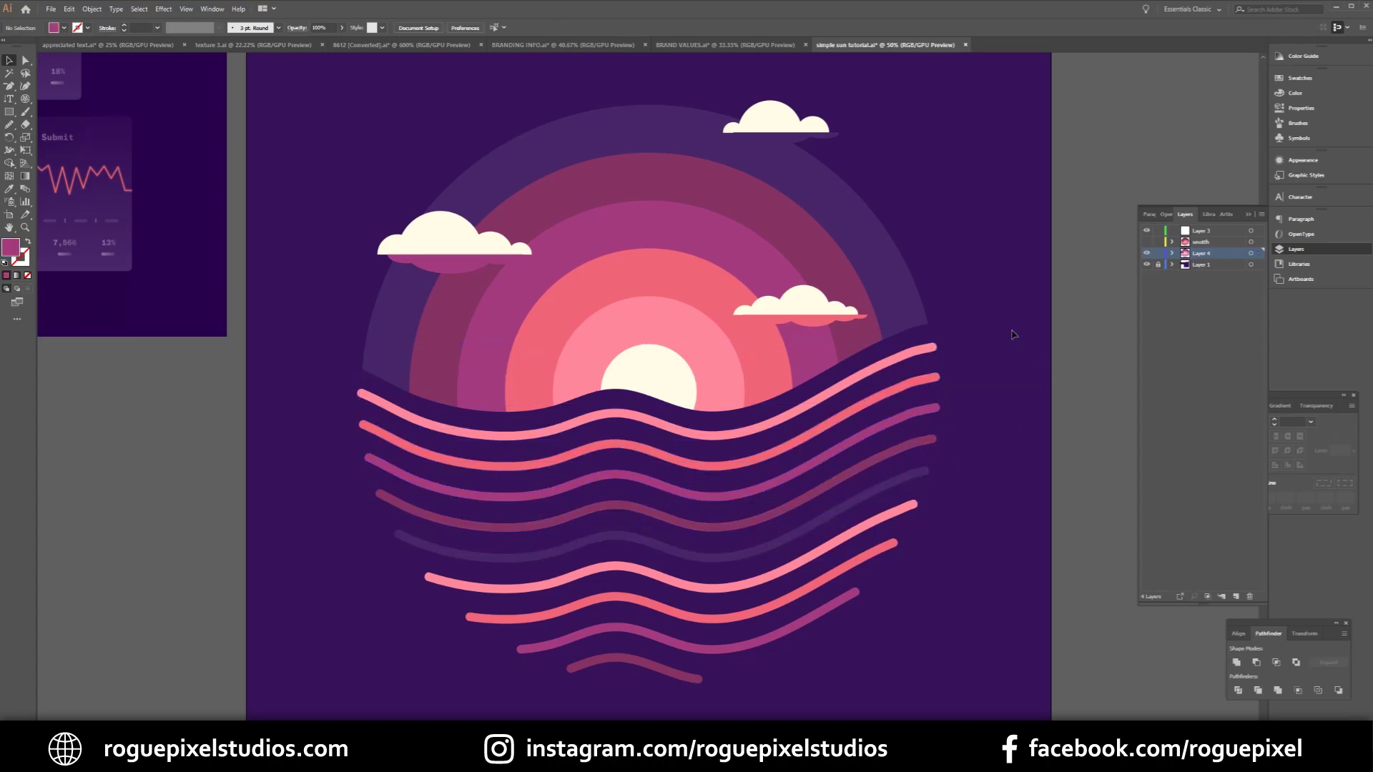